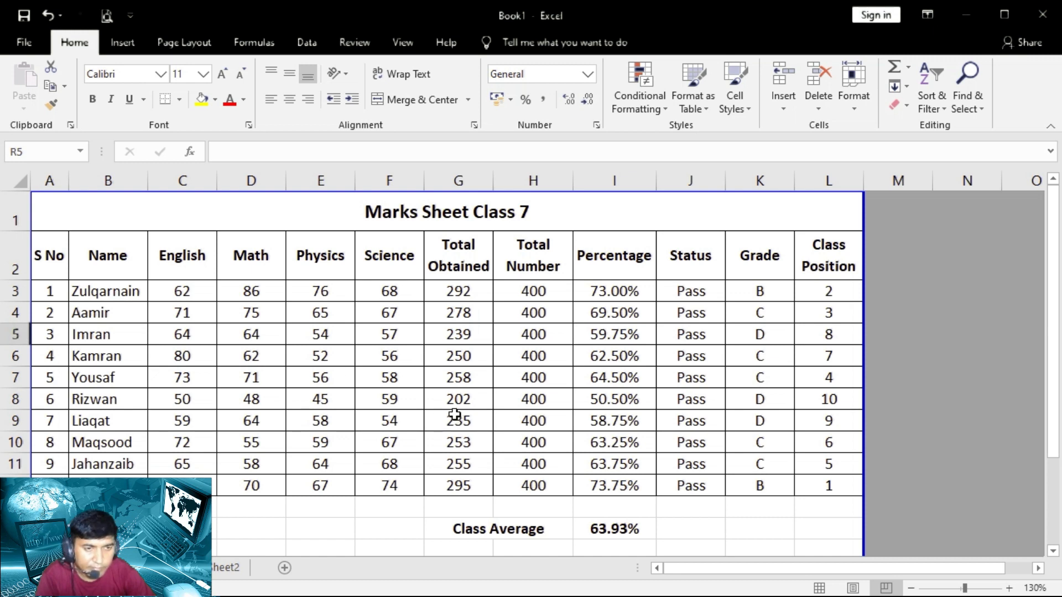
# Set the marks sheet's print scaling to 100% of normal size in Page Setup and return to the worksheet
pyautogui.click(107, 15)
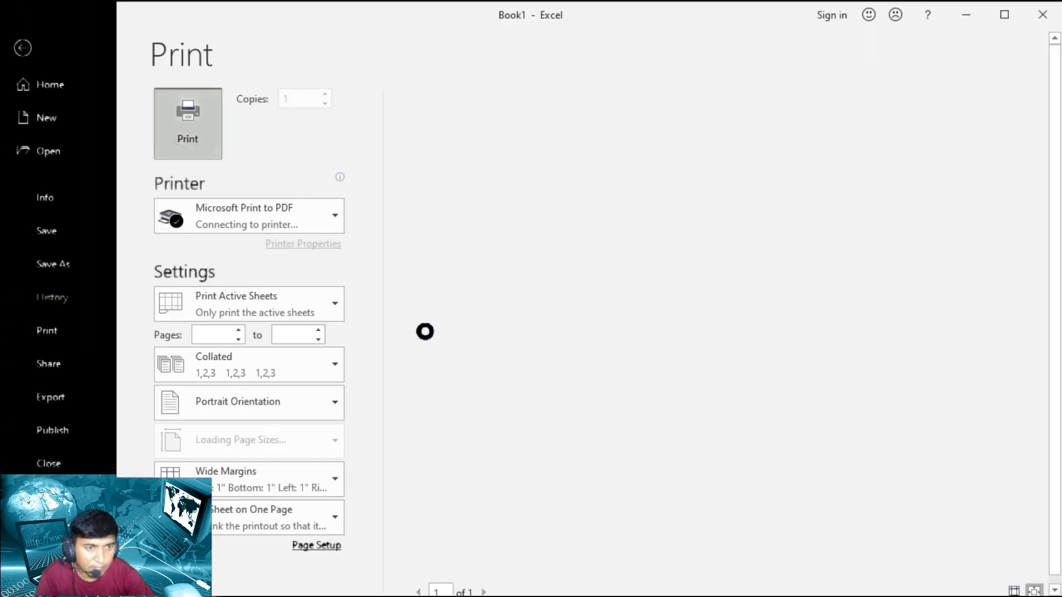
pyautogui.click(326, 546)
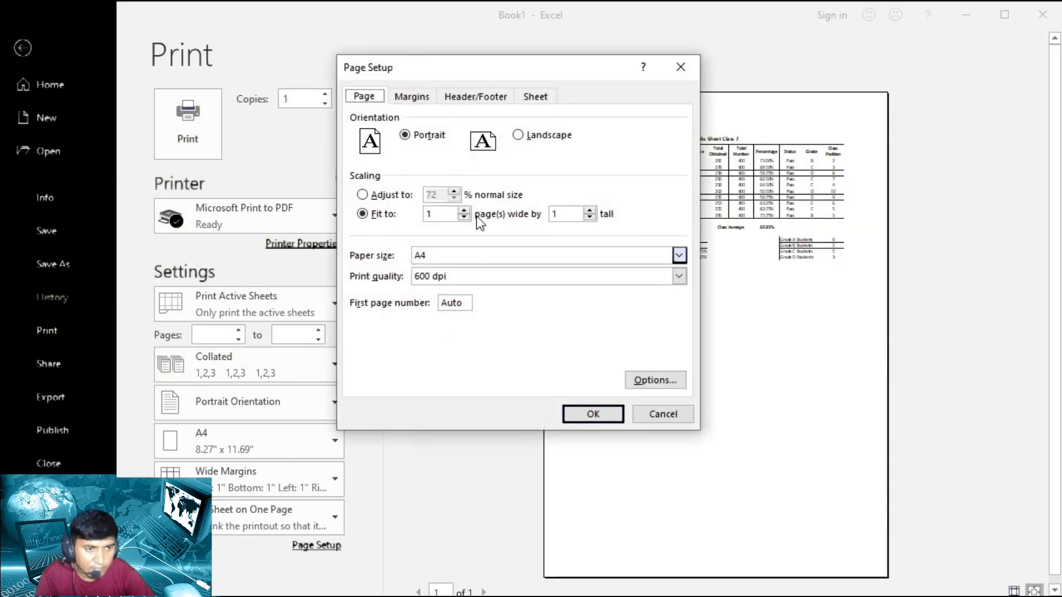
pyautogui.click(363, 195)
pyautogui.doubleClick(437, 195)
pyautogui.write('100')
pyautogui.press('Return')
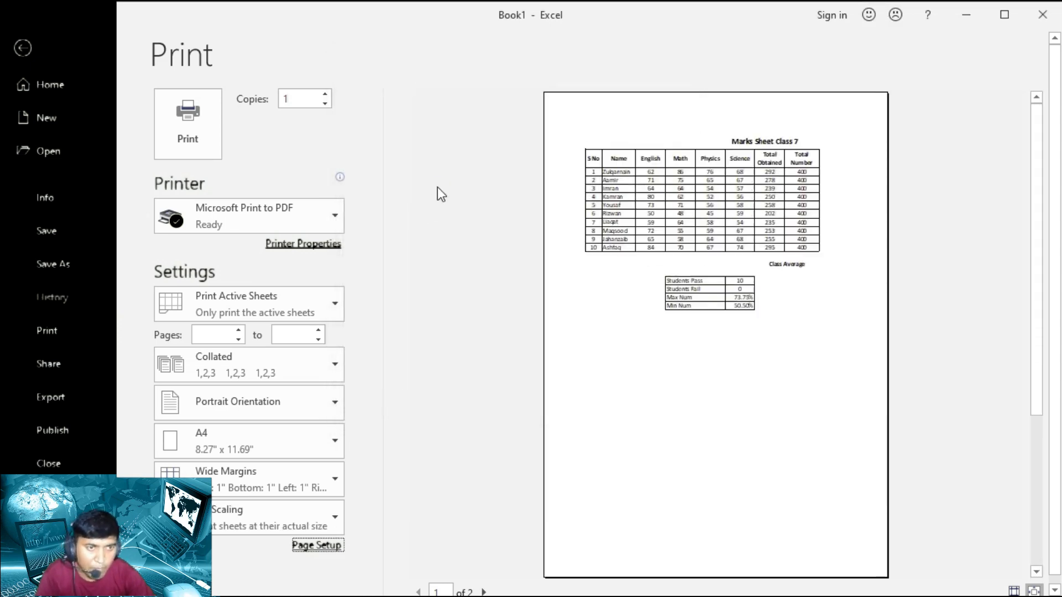
pyautogui.click(22, 49)
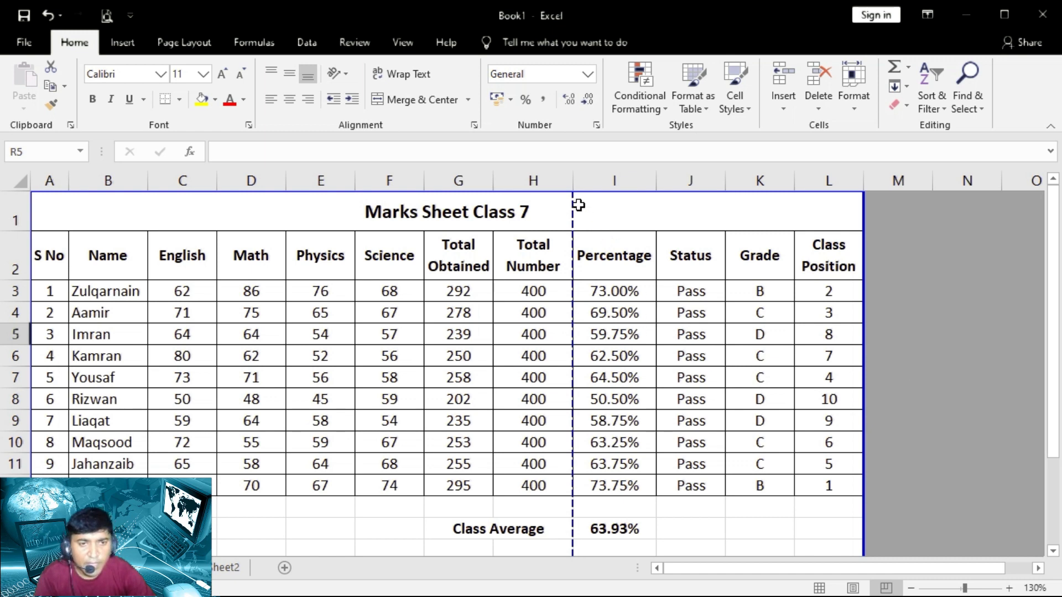
# Examine where the page breaks divide the marks sheet and its summary tables
pyautogui.scroll(-3, 542, 348)
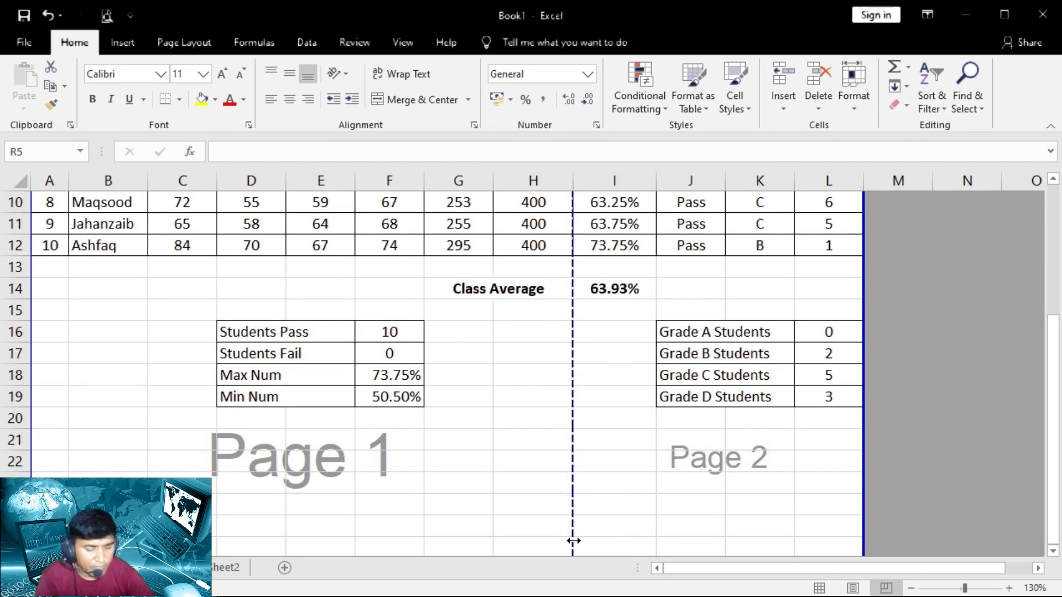
pyautogui.scroll(-3, 554, 481)
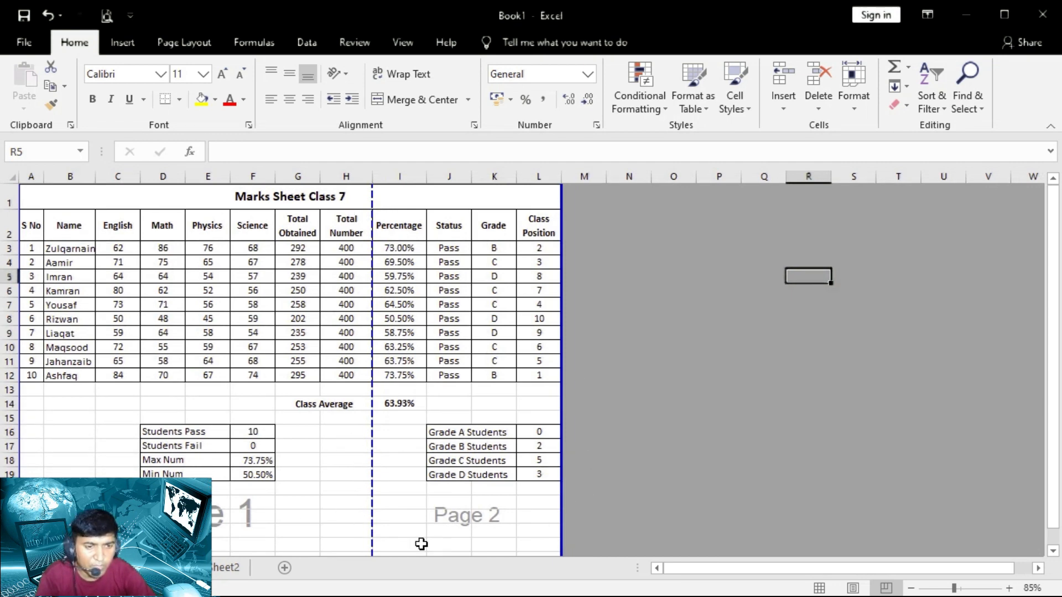
pyautogui.scroll(-1, 426, 515)
pyautogui.scroll(-5, 426, 514)
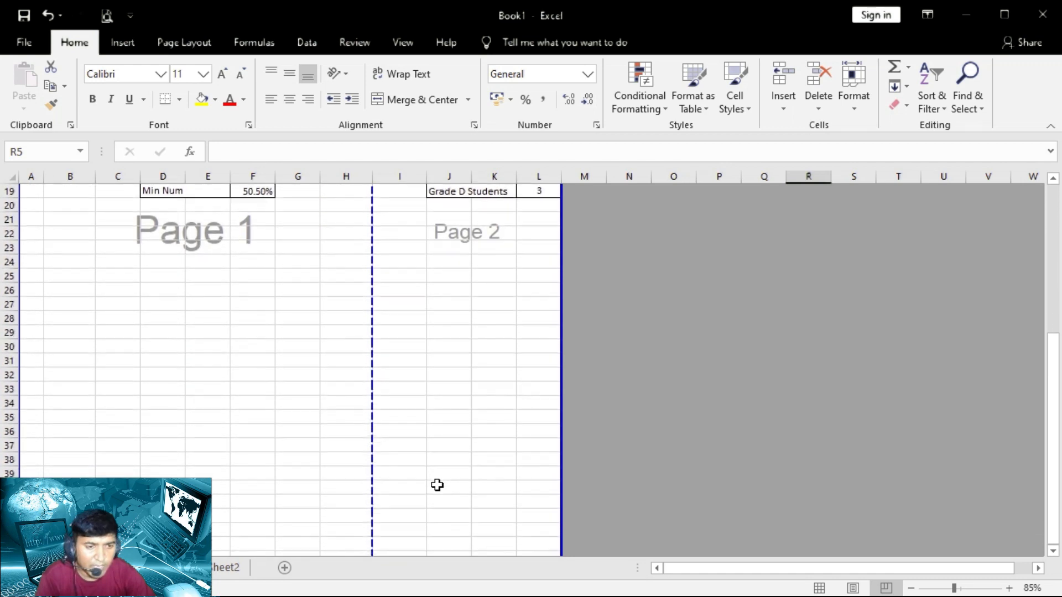
pyautogui.scroll(6, 437, 487)
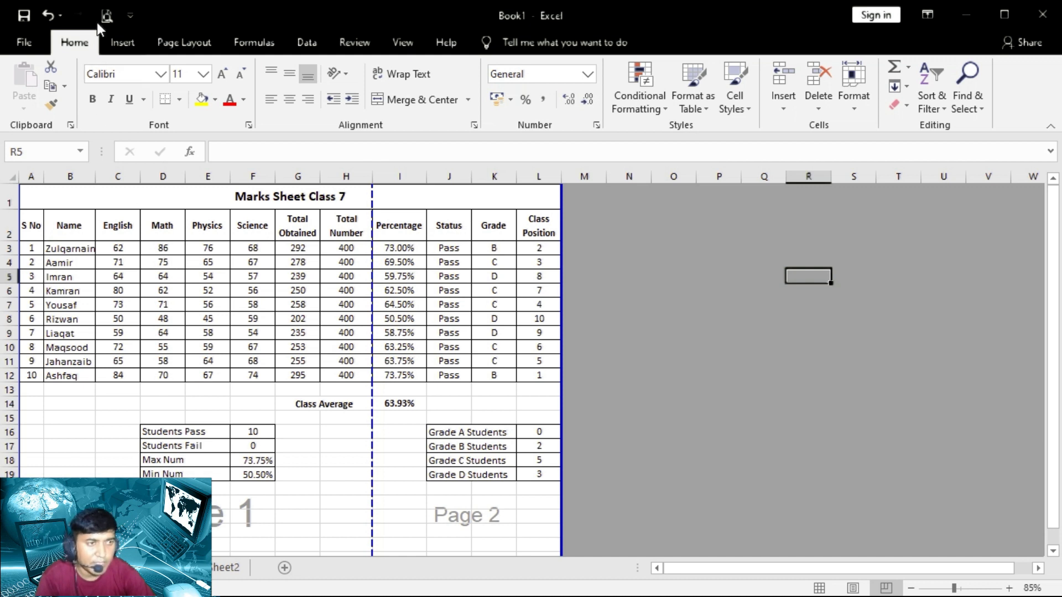
# Check the Print Preview and Print option for the Quick Access Toolbar and review the orientation options in Page Setup
pyautogui.click(130, 16)
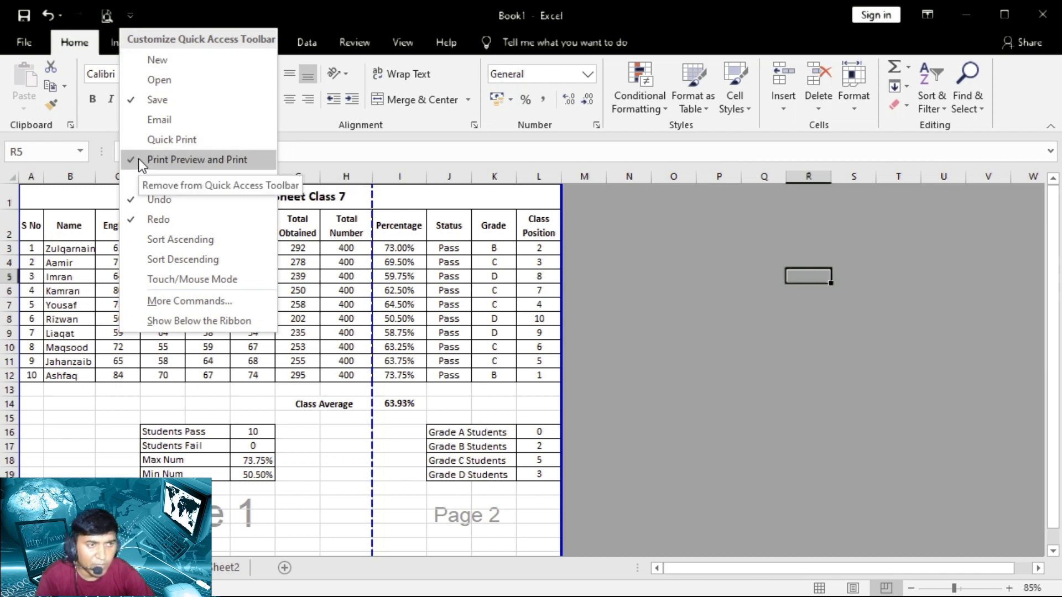
pyautogui.click(196, 2)
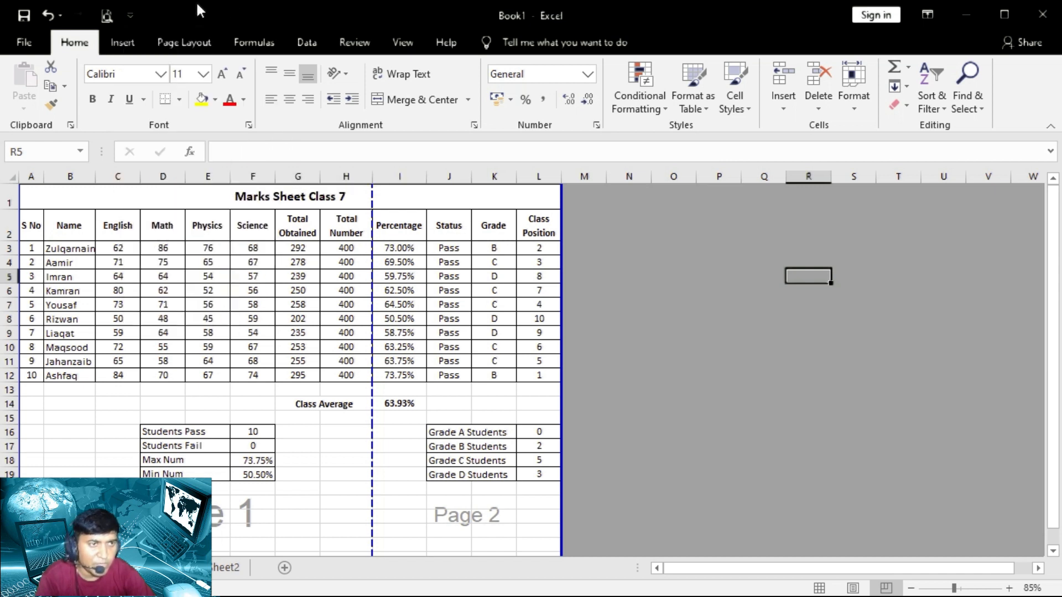
pyautogui.click(107, 17)
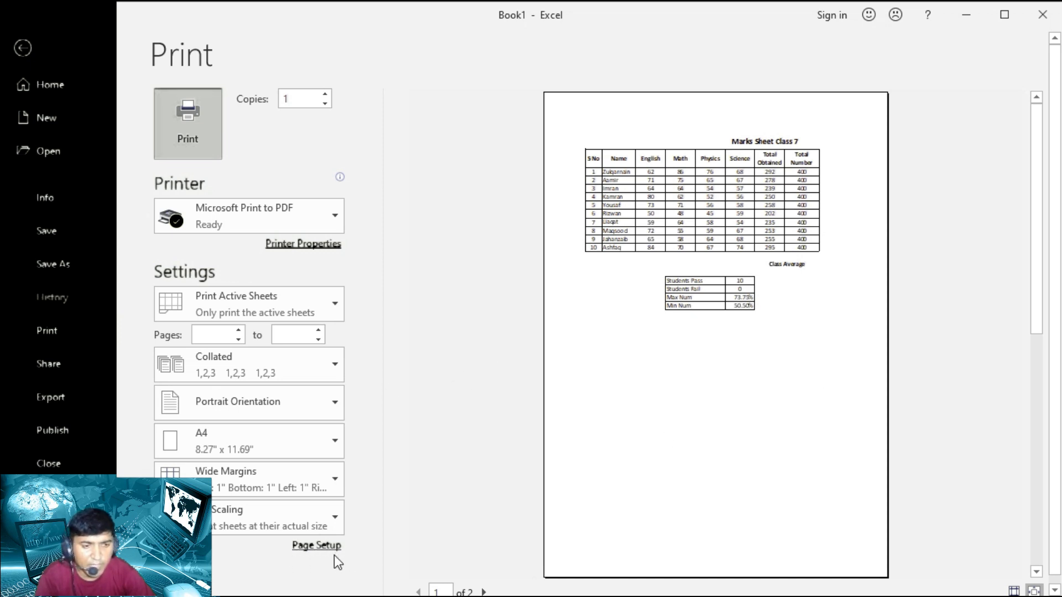
pyautogui.click(310, 546)
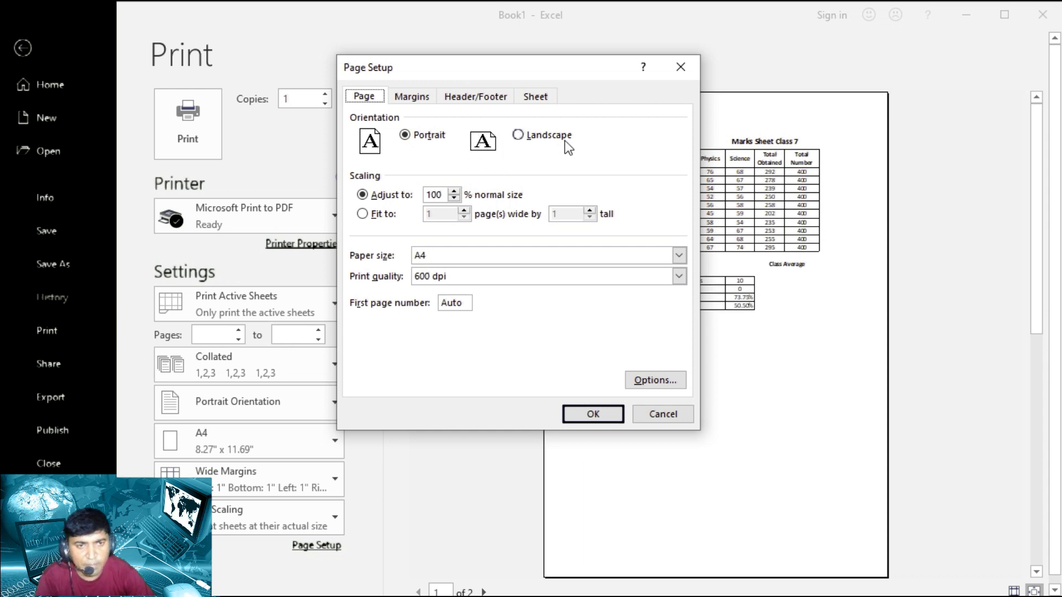
pyautogui.click(605, 417)
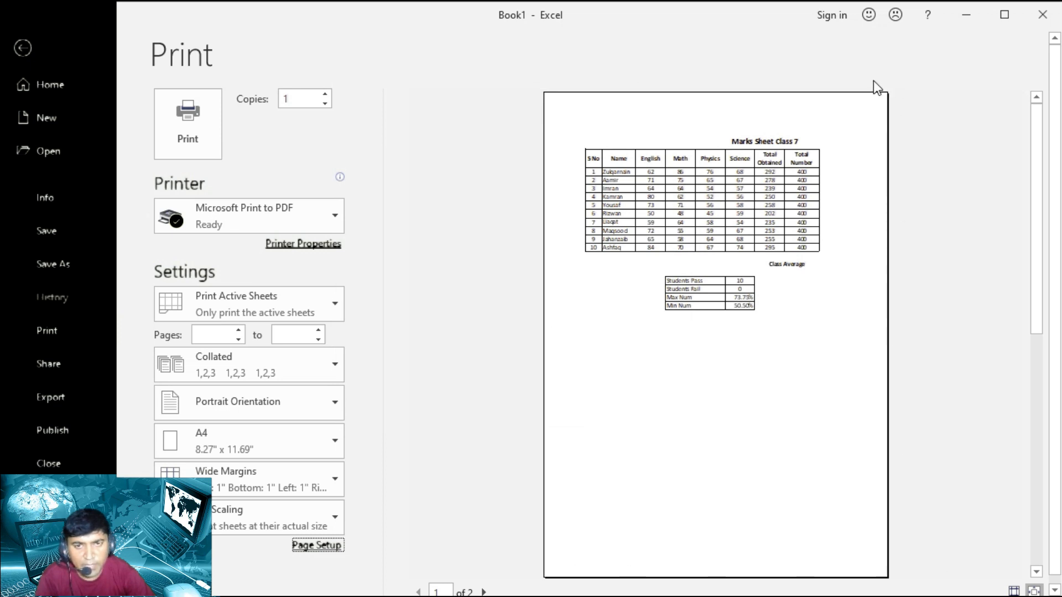
# Set the page orientation to Landscape for the marks sheet's printout
pyautogui.click(317, 545)
pyautogui.click(518, 135)
pyautogui.click(593, 415)
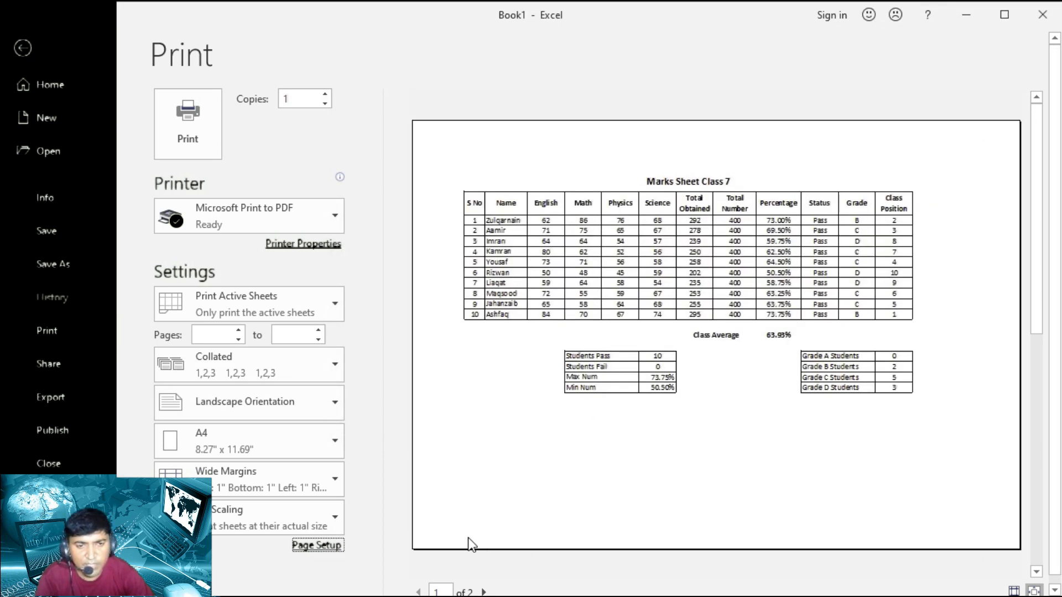
# Set the printout's page orientation back to Portrait
pyautogui.click(310, 547)
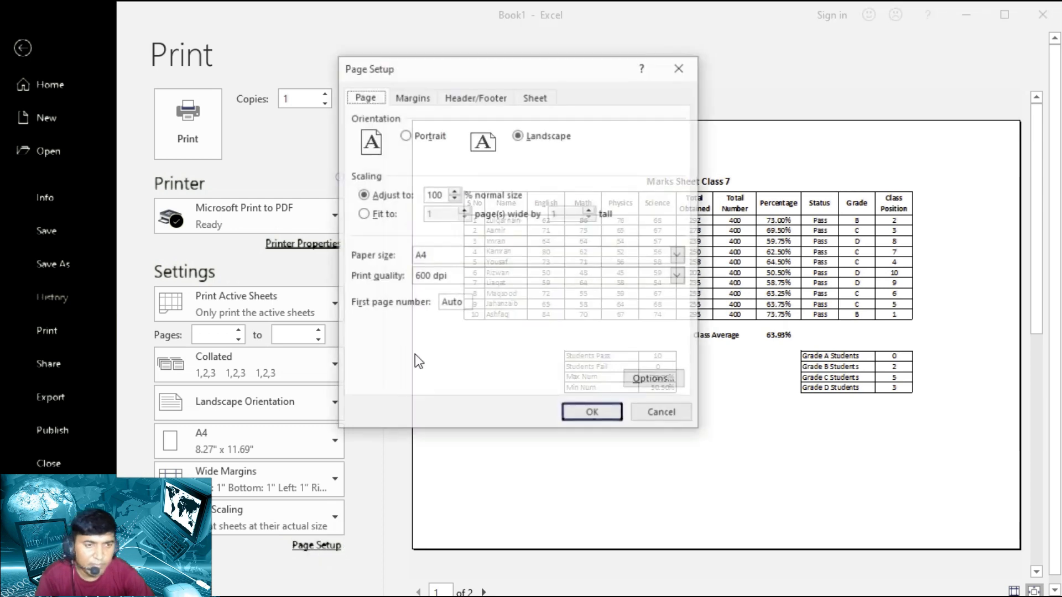
pyautogui.click(405, 135)
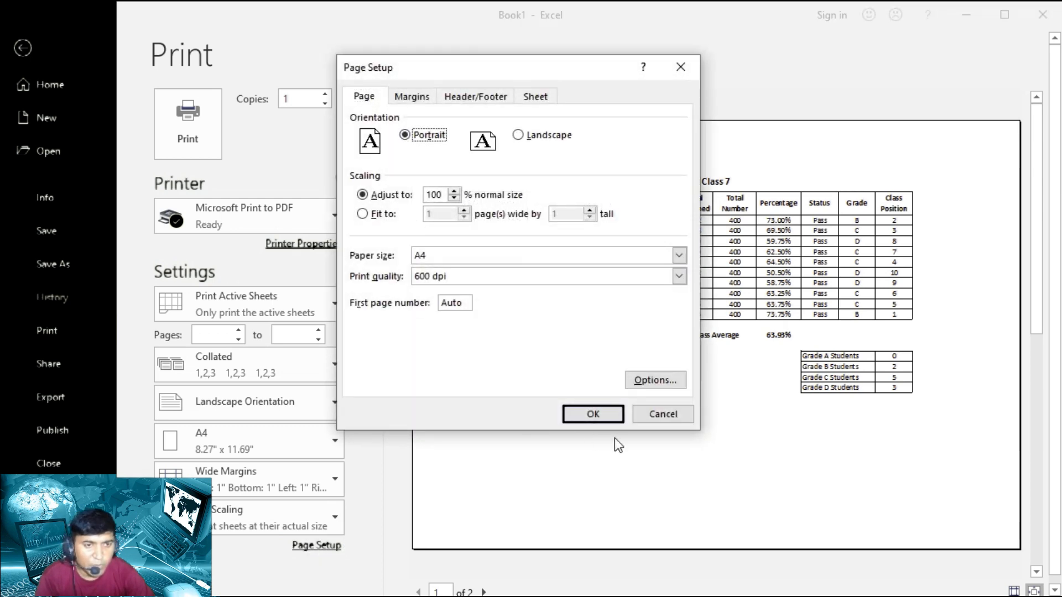
pyautogui.click(591, 415)
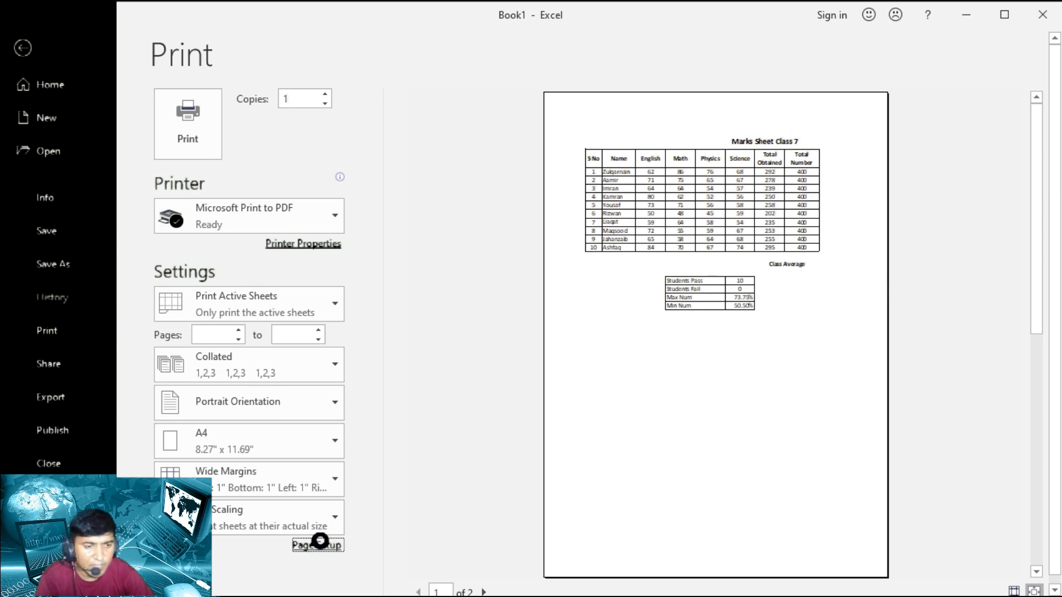
# Review the scaling options in Page Setup and return to the worksheet
pyautogui.click(321, 546)
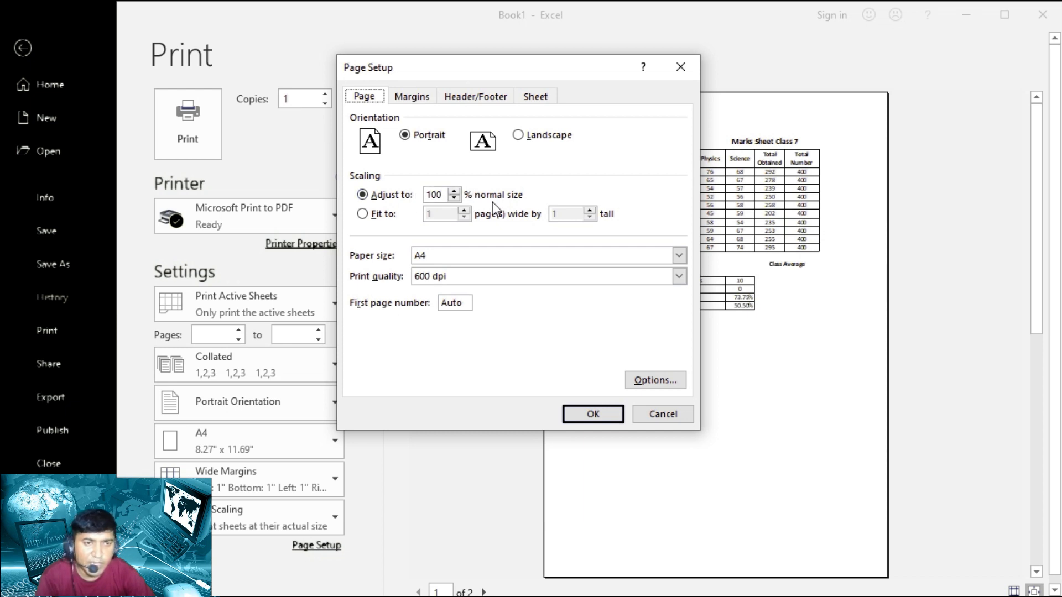
pyautogui.click(603, 416)
pyautogui.click(18, 50)
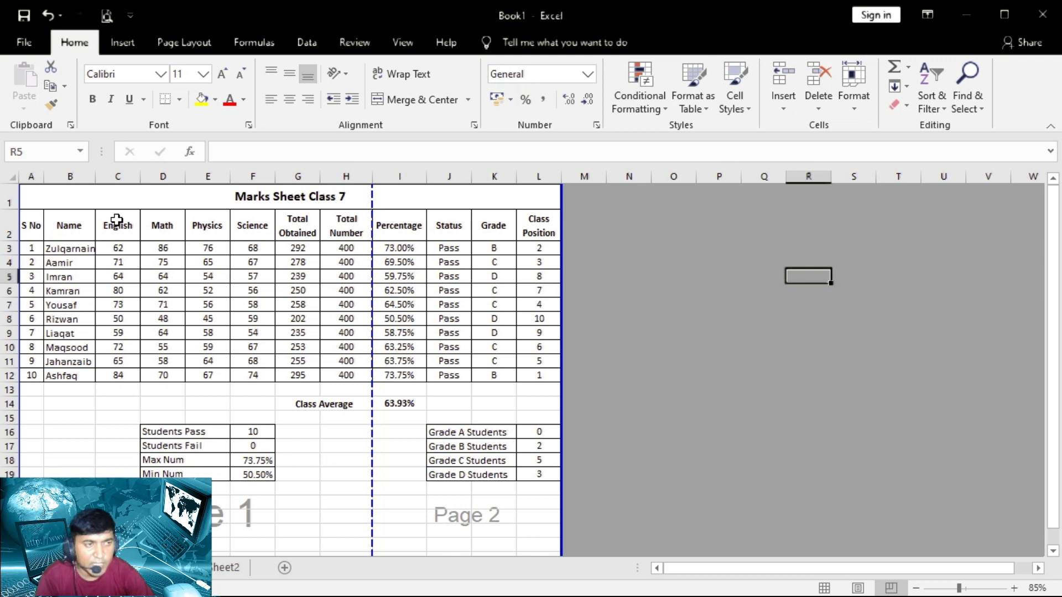
pyautogui.click(23, 19)
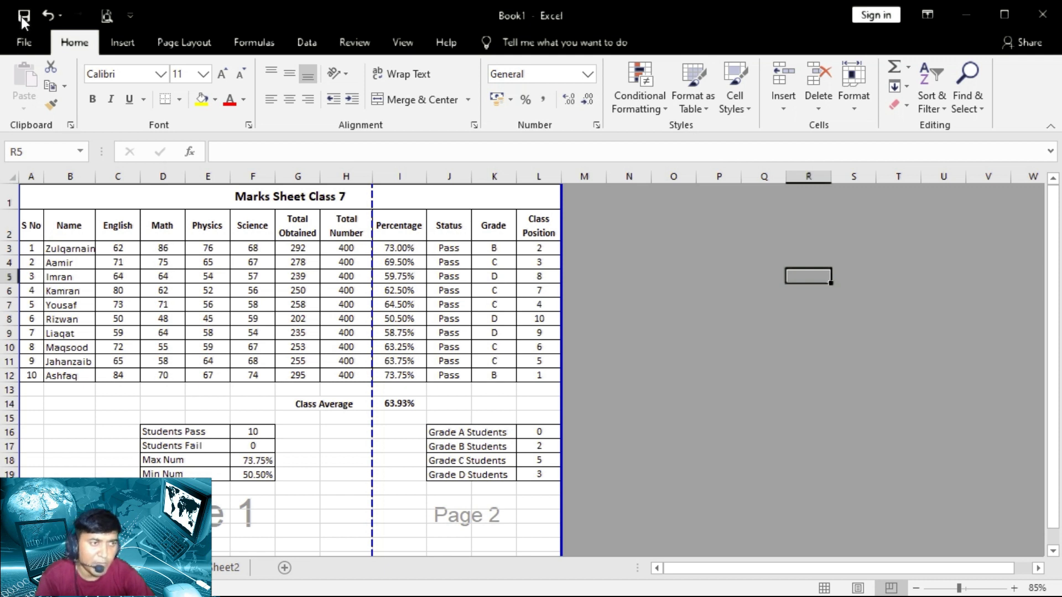
# Set the print scaling to 80% of normal size and return to the worksheet
pyautogui.click(105, 15)
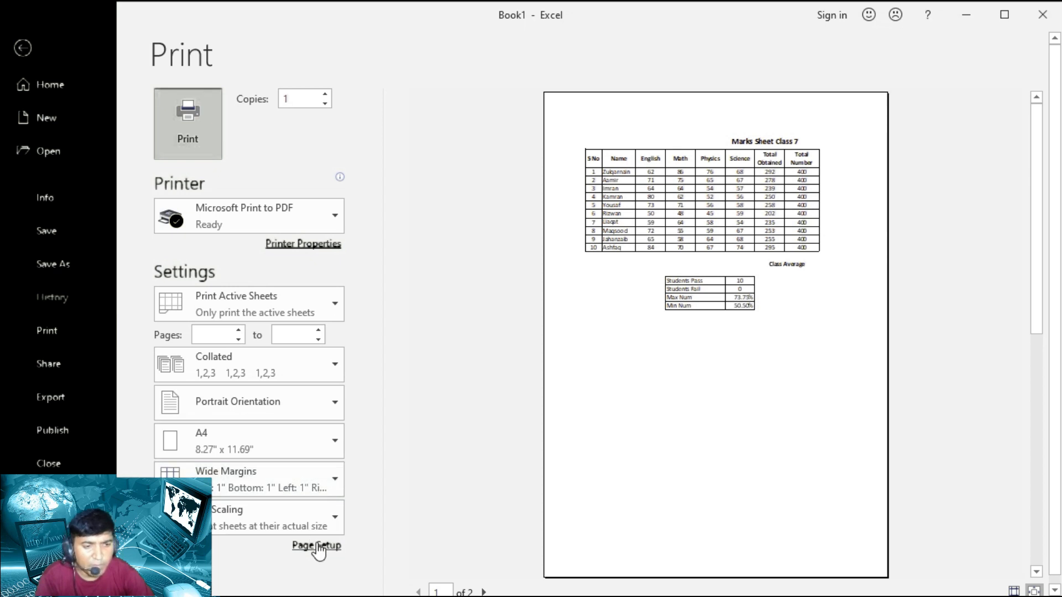
pyautogui.click(316, 546)
pyautogui.doubleClick(442, 191)
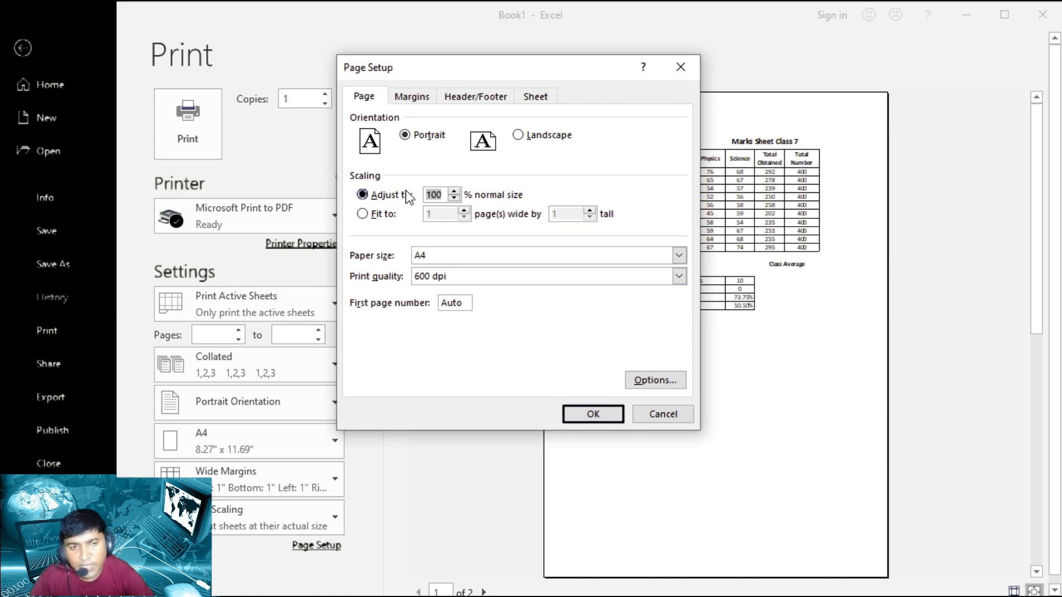
pyautogui.write('80')
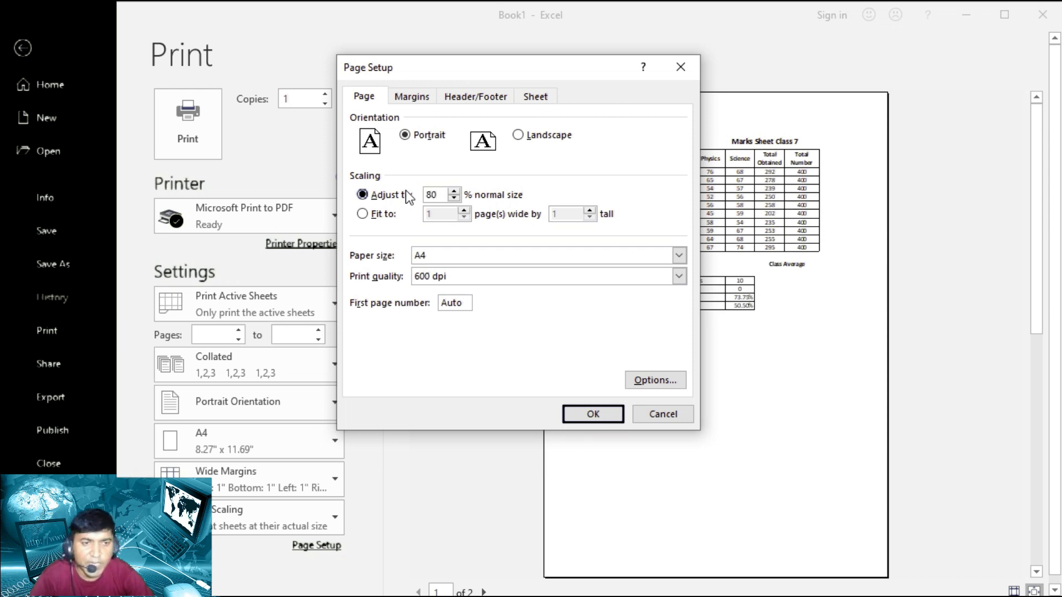
pyautogui.press('Return')
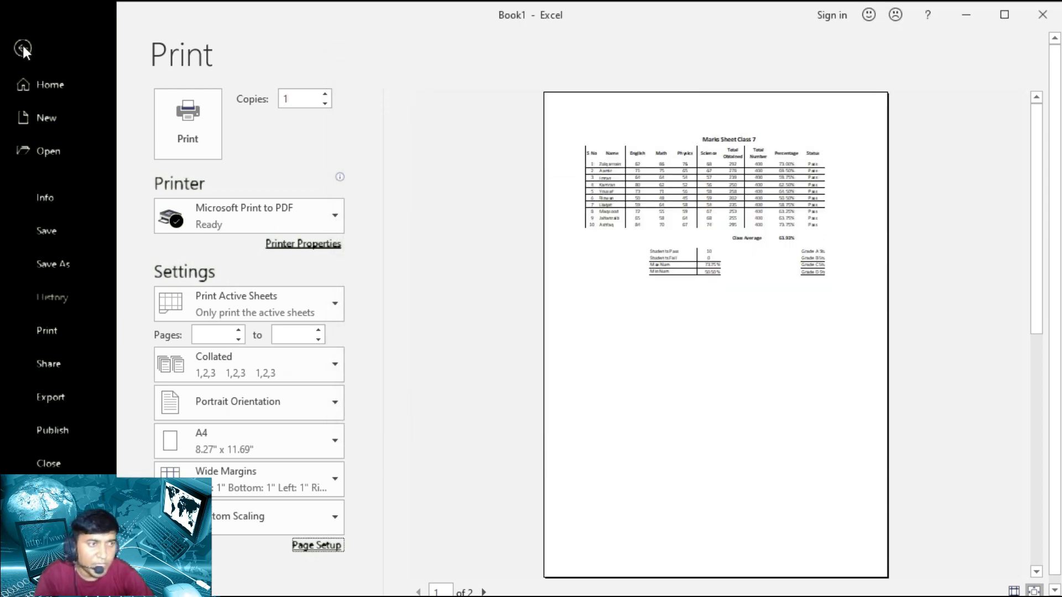
pyautogui.click(23, 48)
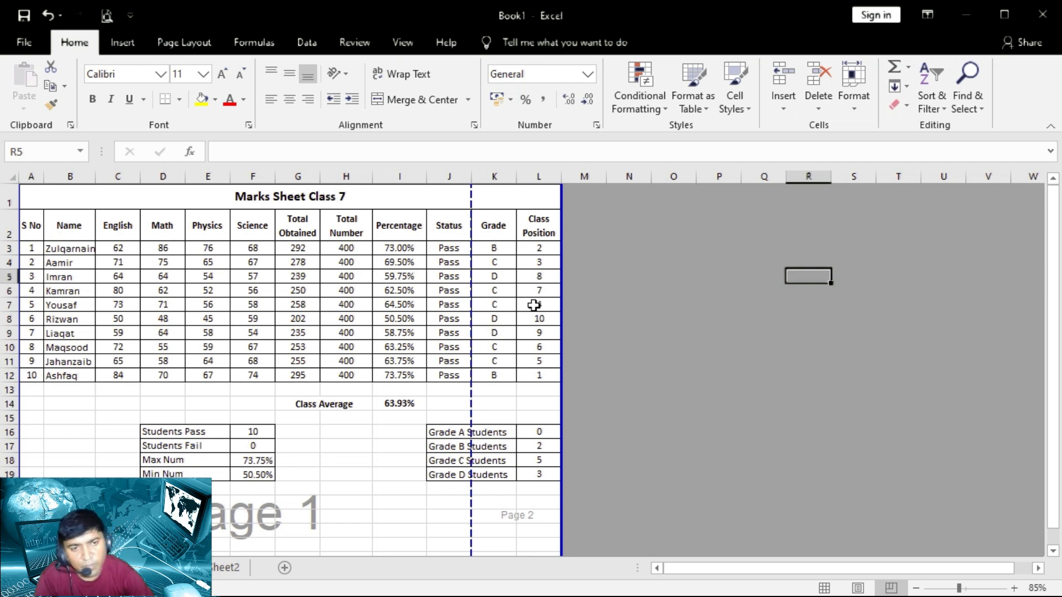
# Set the print scaling to 70% of normal size and check the page layout on the worksheet
pyautogui.click(107, 16)
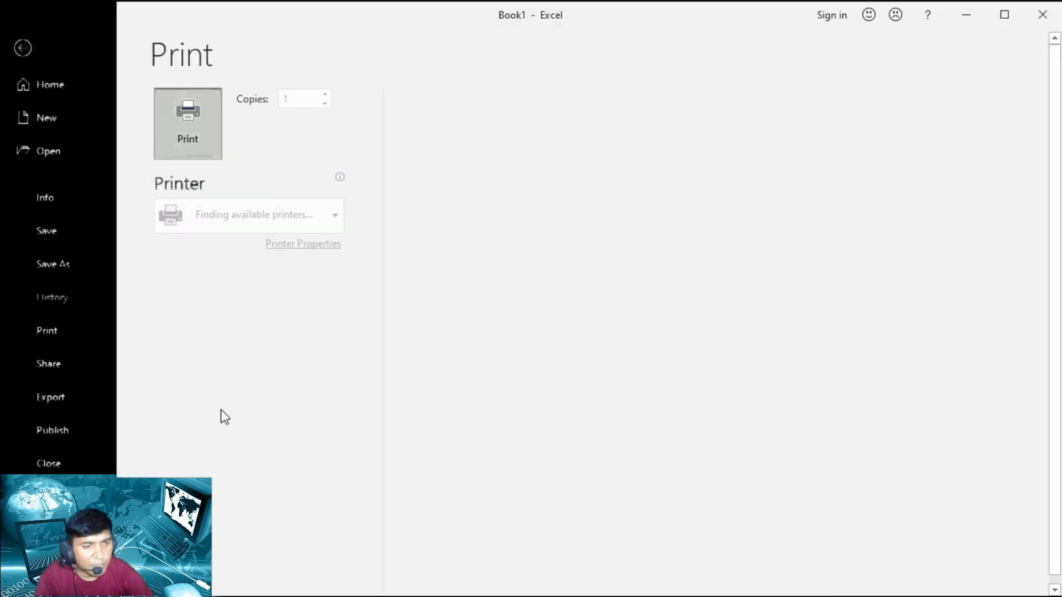
pyautogui.click(312, 547)
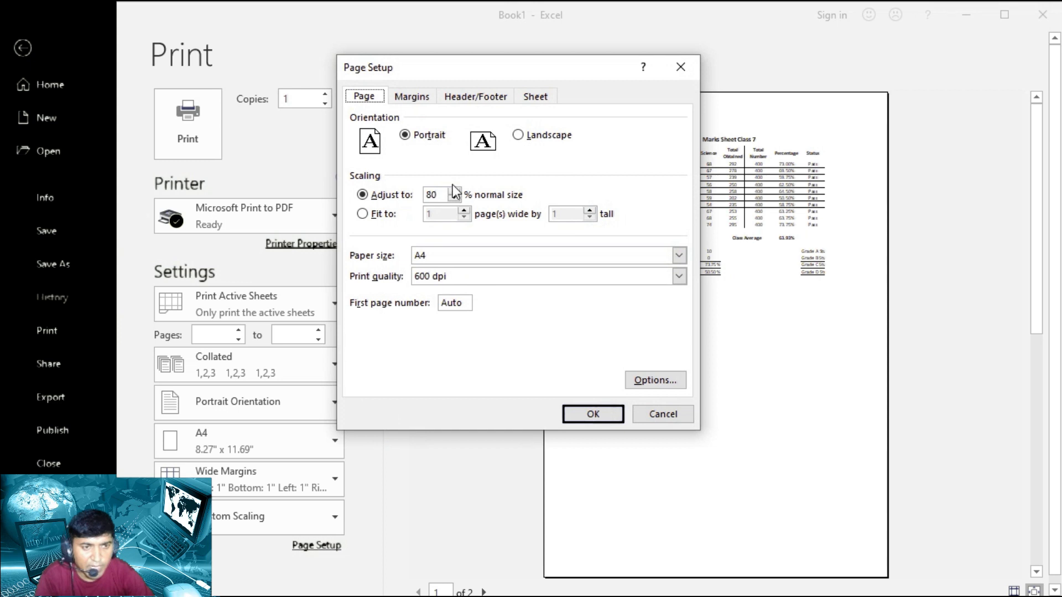
pyautogui.doubleClick(443, 196)
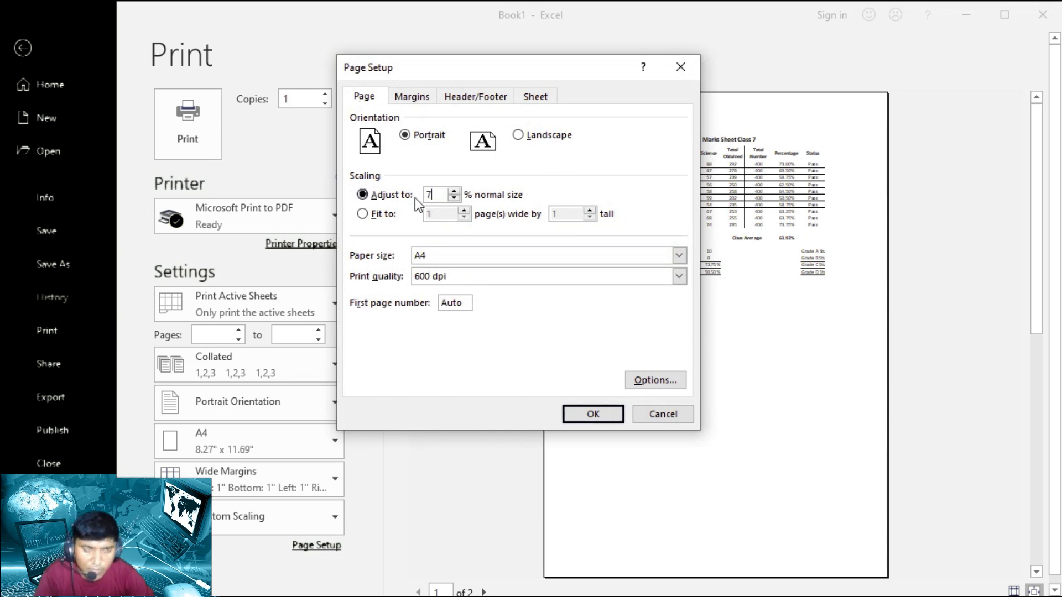
pyautogui.write('70')
pyautogui.press('Return')
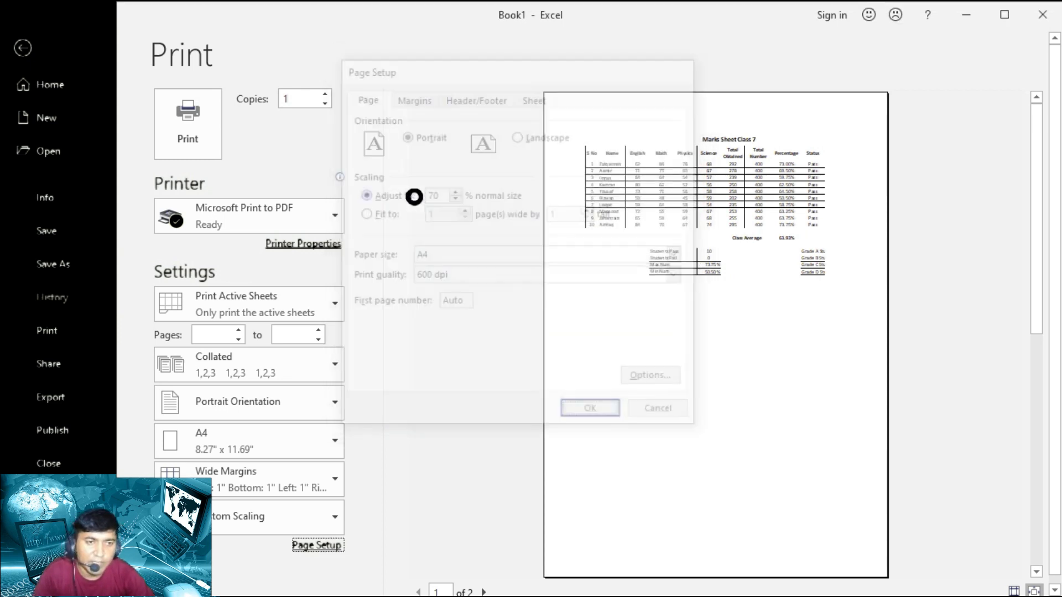
pyautogui.click(22, 48)
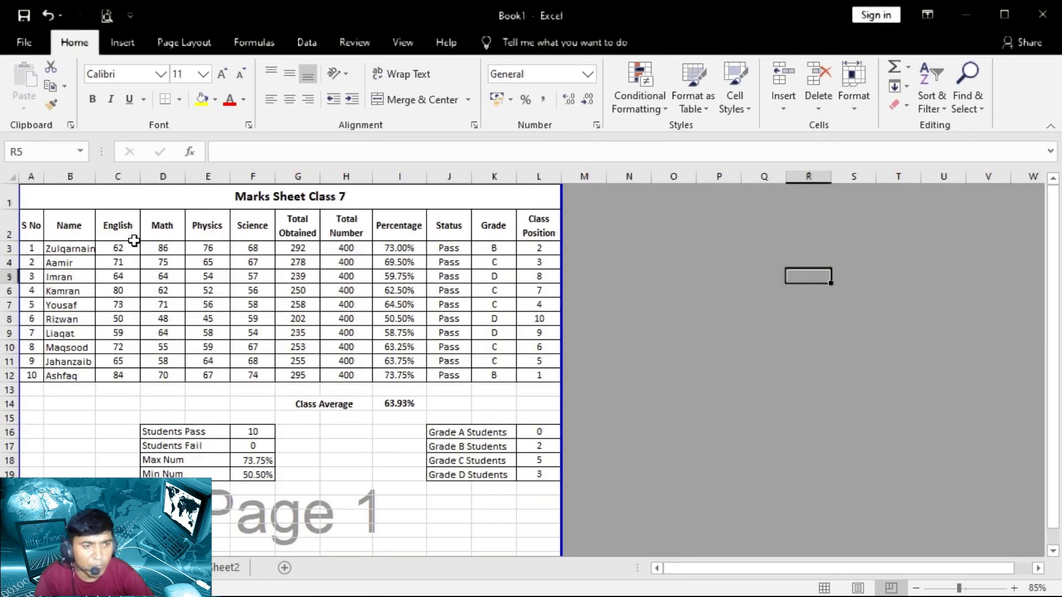
pyautogui.scroll(-4, 310, 349)
pyautogui.scroll(4, 343, 429)
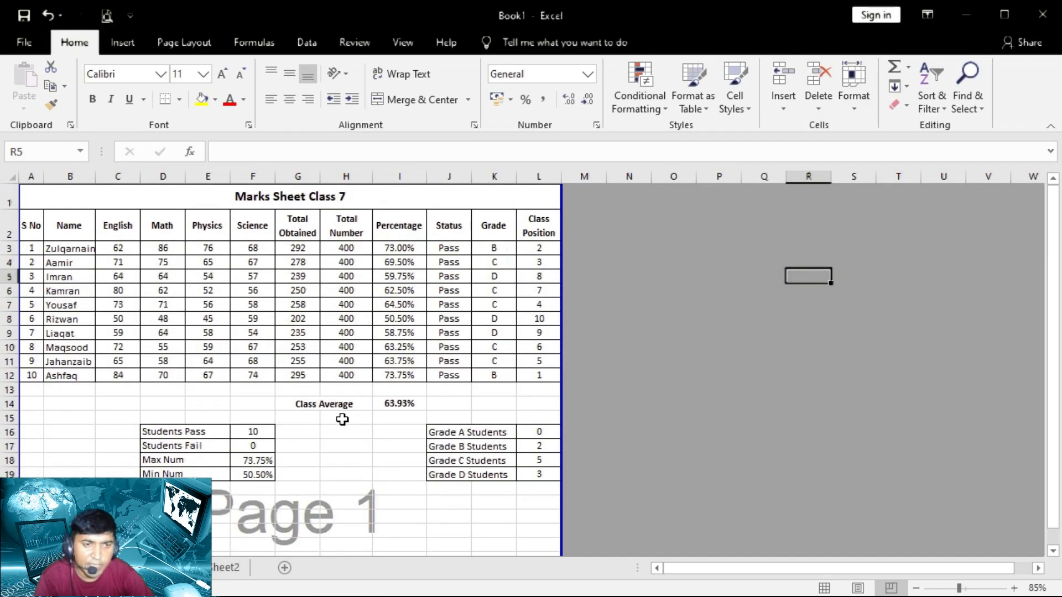
# Set the print scaling back to 100% of normal size and return to the worksheet
pyautogui.click(107, 16)
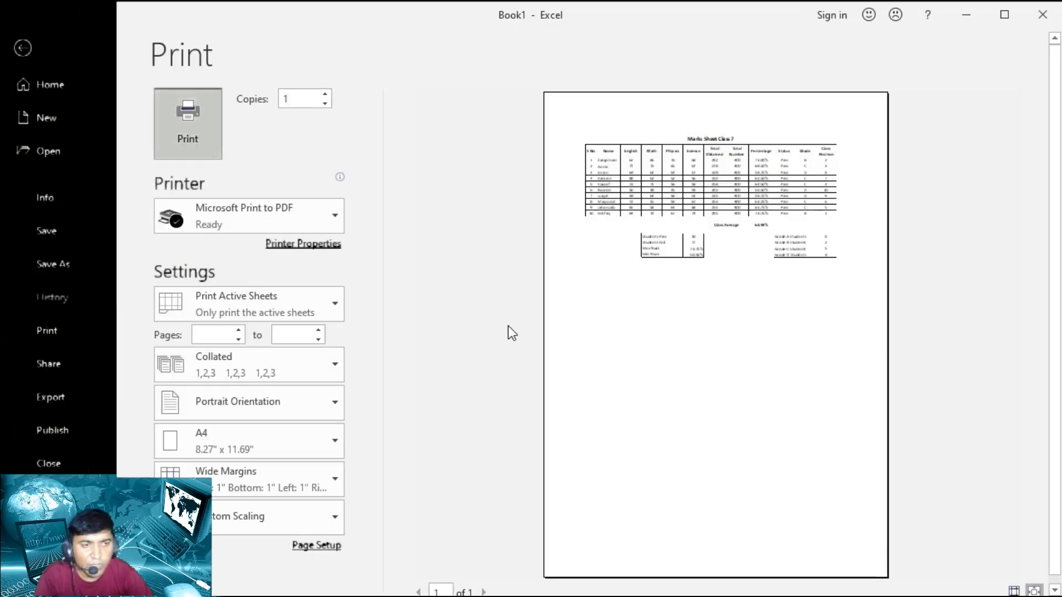
pyautogui.click(310, 544)
pyautogui.moveTo(443, 195); pyautogui.dragTo(425, 196)
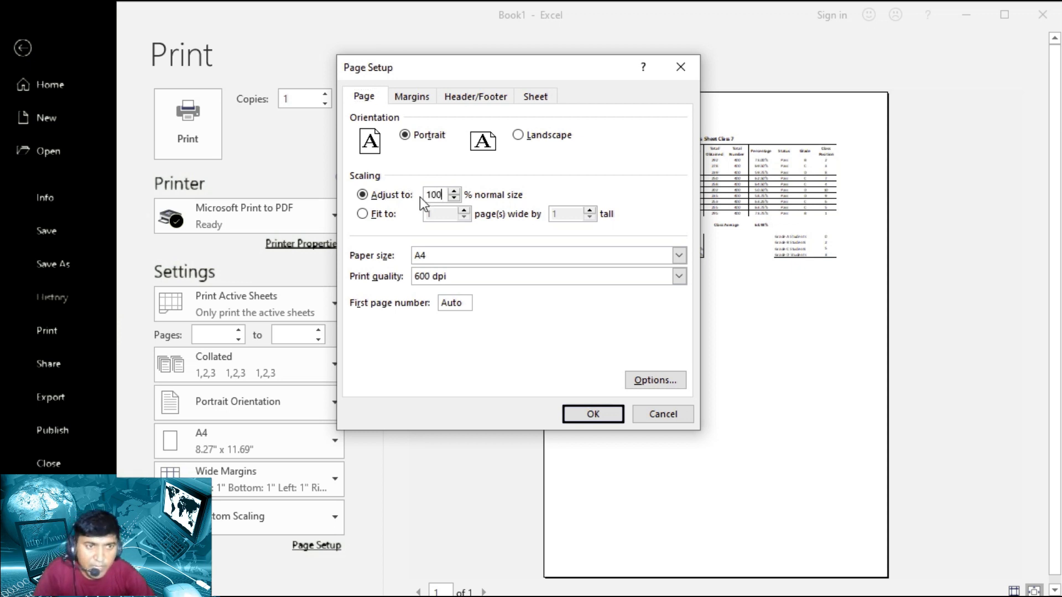
pyautogui.press('Return')
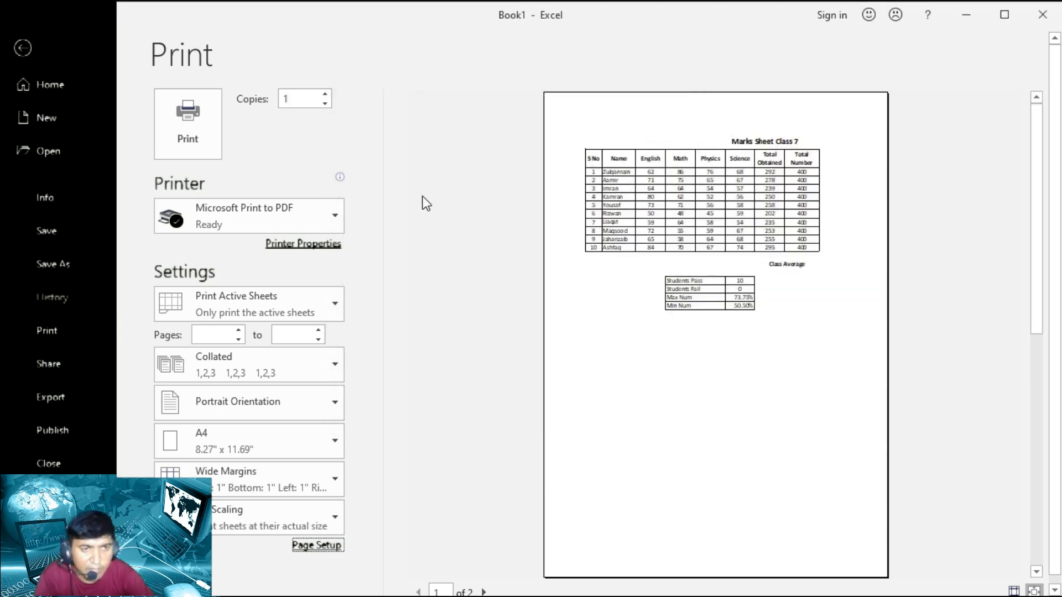
pyautogui.click(21, 48)
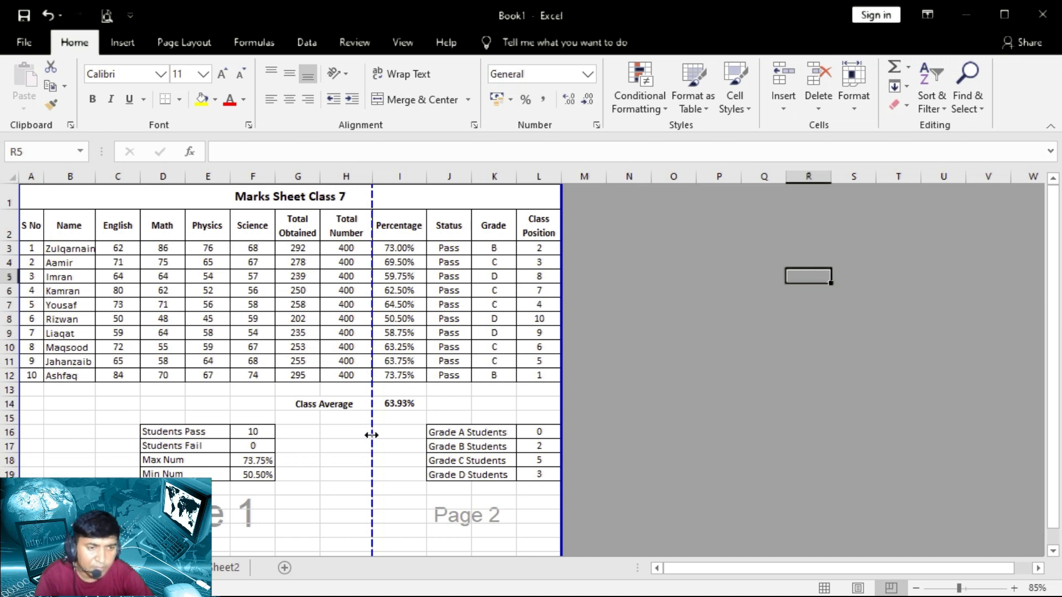
# Move the vertical page break after column H out past column L and check the sheet in the print preview
pyautogui.moveTo(371, 435); pyautogui.dragTo(543, 418)
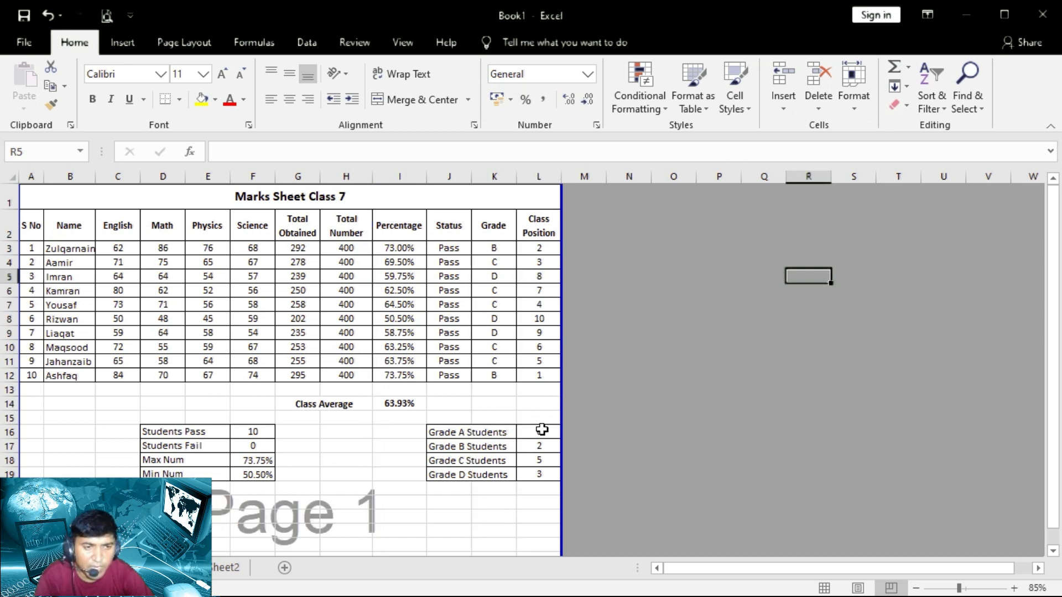
pyautogui.scroll(-3, 321, 404)
pyautogui.scroll(3, 321, 404)
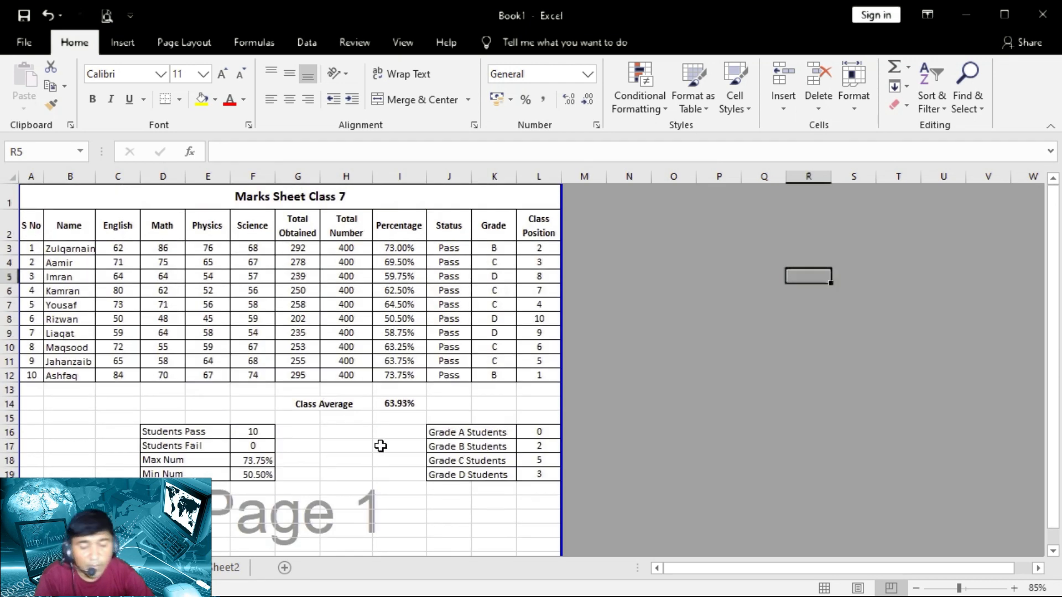
pyautogui.click(107, 15)
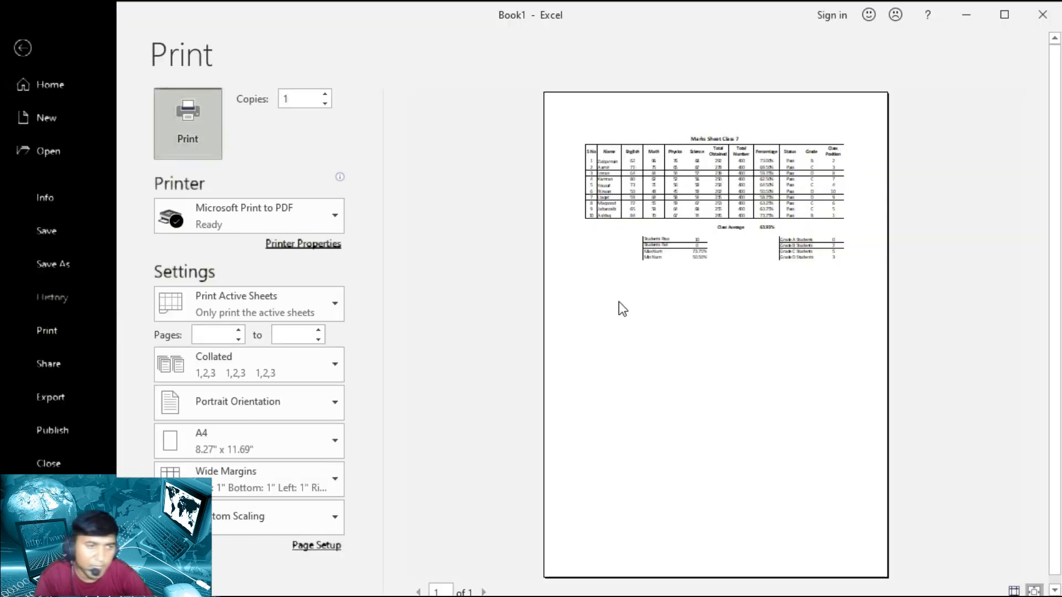
# Reset the print scaling to 100% of normal size in Page Setup and go back to the worksheet
pyautogui.click(310, 548)
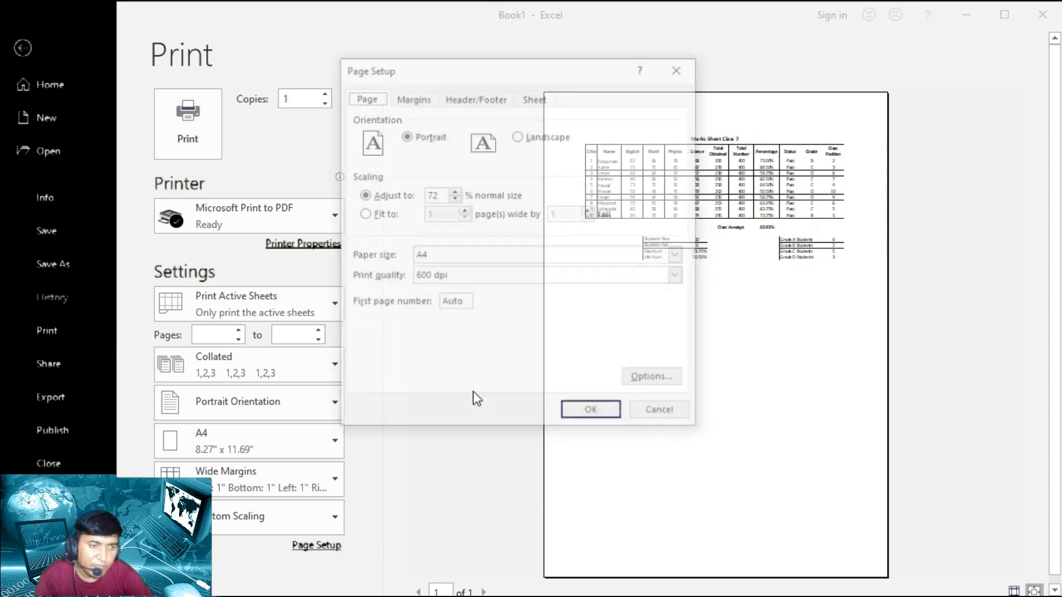
pyautogui.click(390, 193)
pyautogui.write('100')
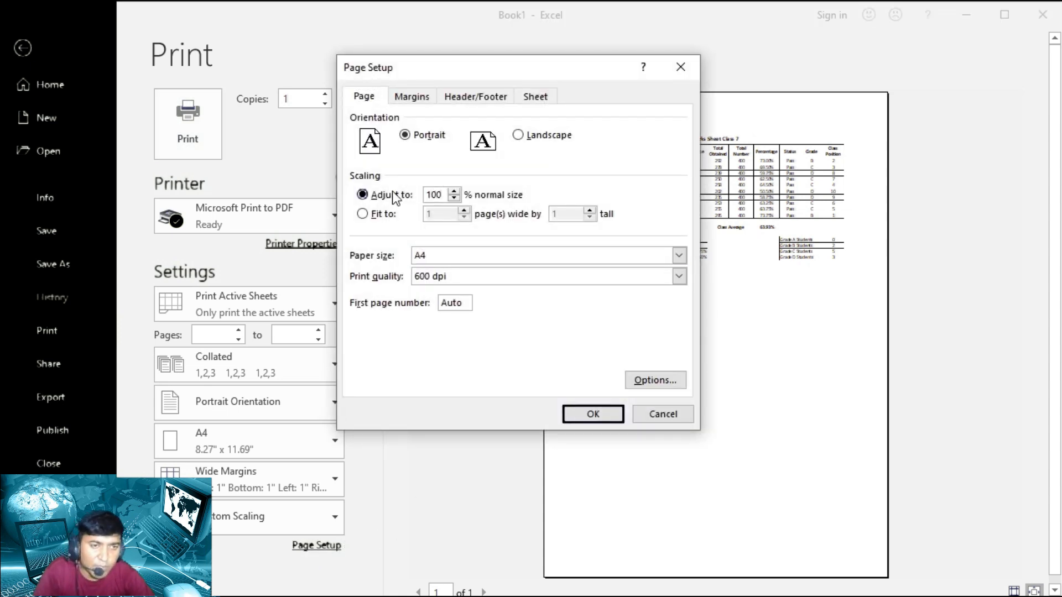
pyautogui.press('Return')
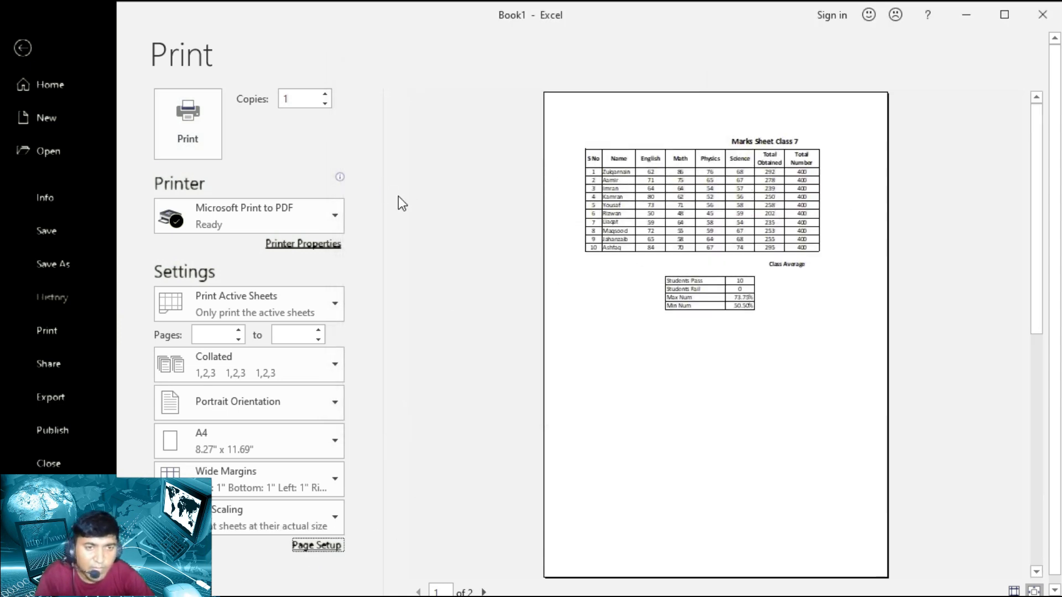
pyautogui.click(22, 48)
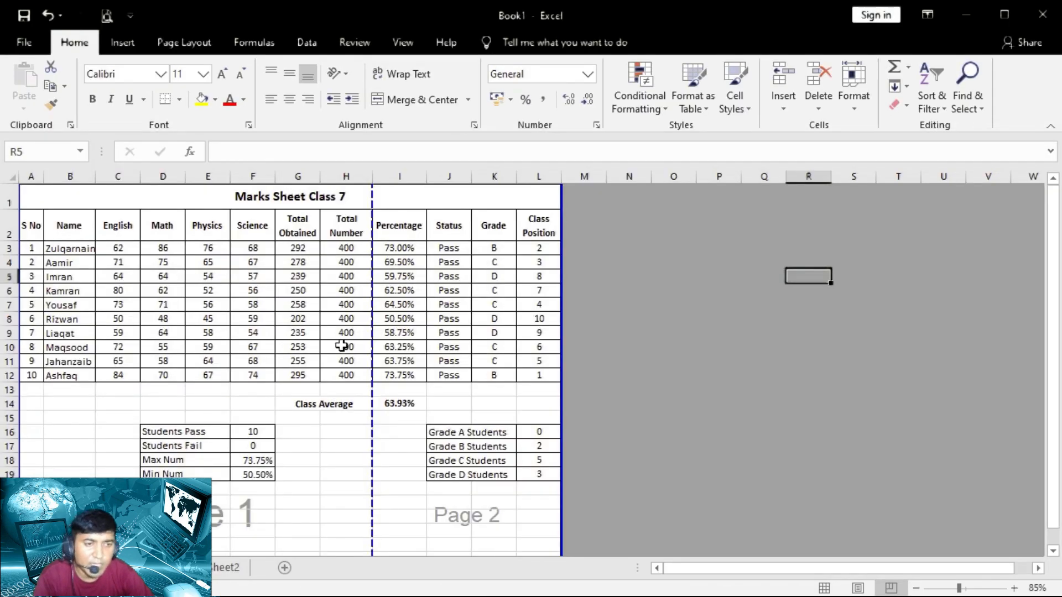
# Set the print scaling to fit 1 page wide by 1 tall and check the page layout on the worksheet
pyautogui.click(108, 15)
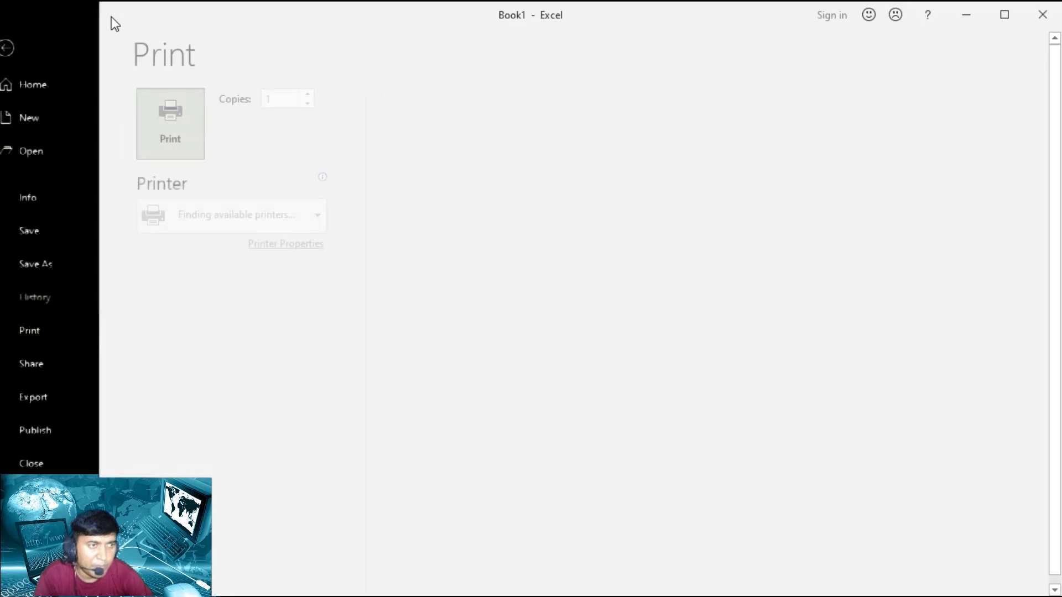
pyautogui.click(320, 548)
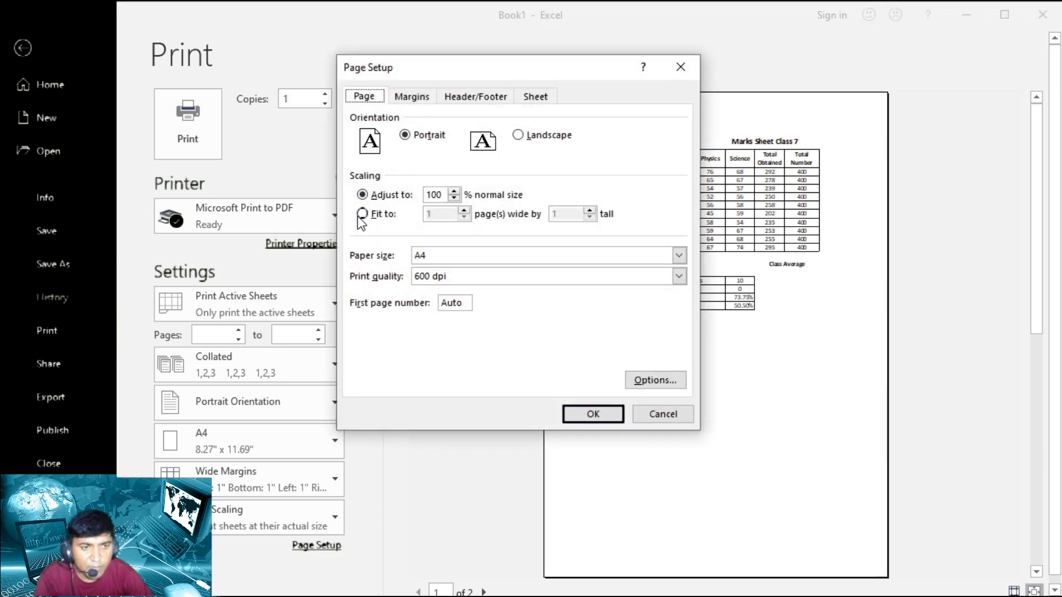
pyautogui.click(363, 214)
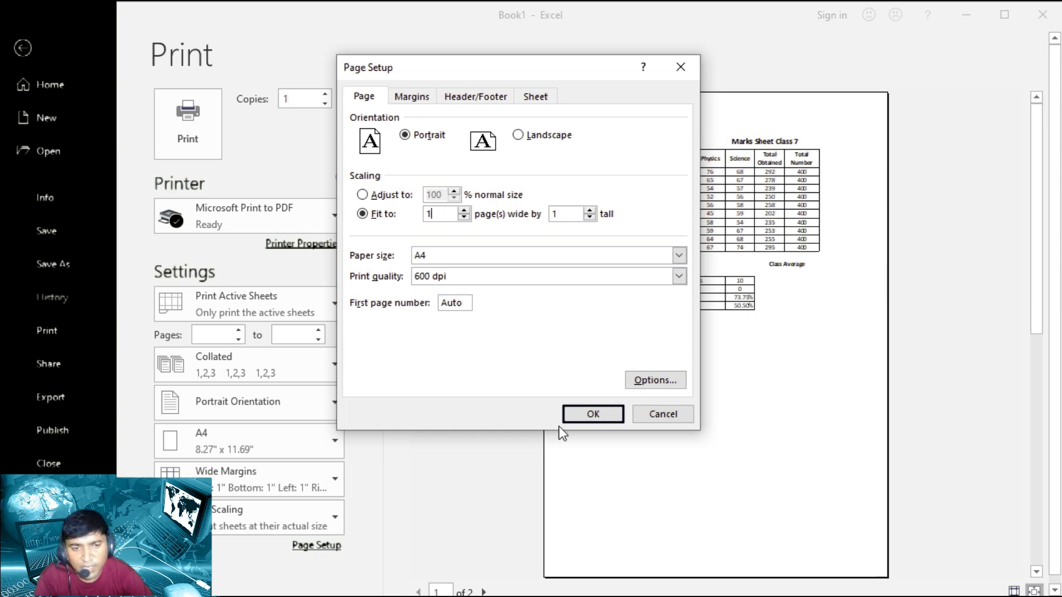
pyautogui.click(574, 414)
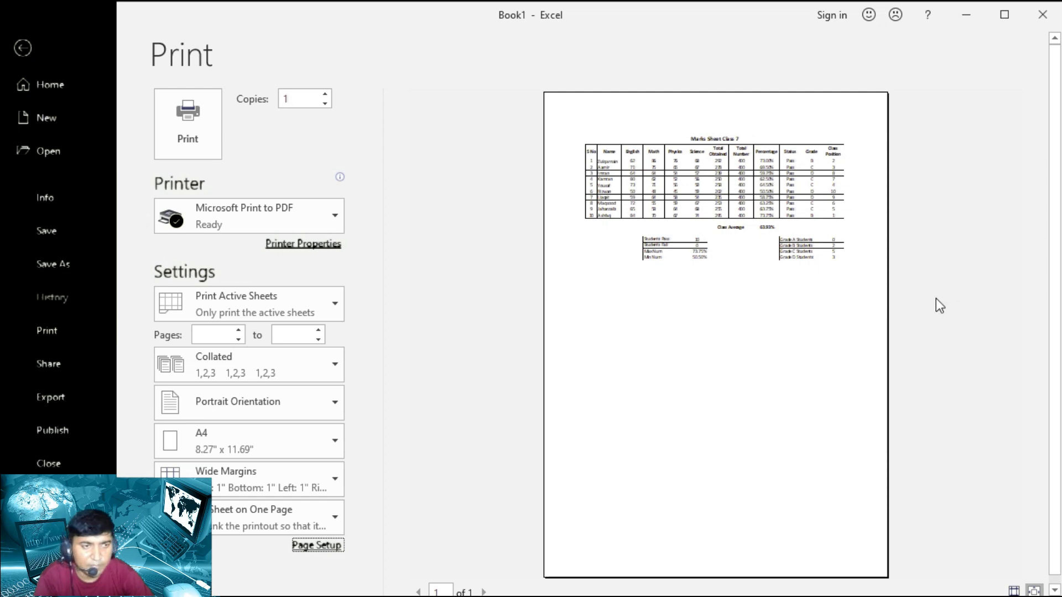
pyautogui.click(21, 48)
pyautogui.scroll(-6, 415, 312)
pyautogui.scroll(6, 414, 314)
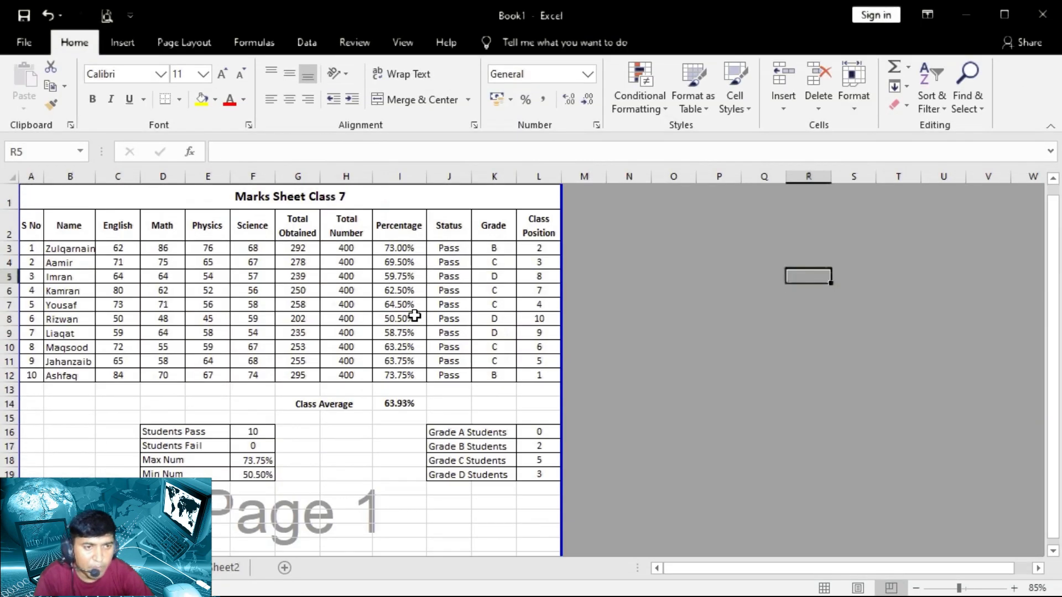
# Browse the paper sizes in Page Setup and select A4
pyautogui.click(106, 16)
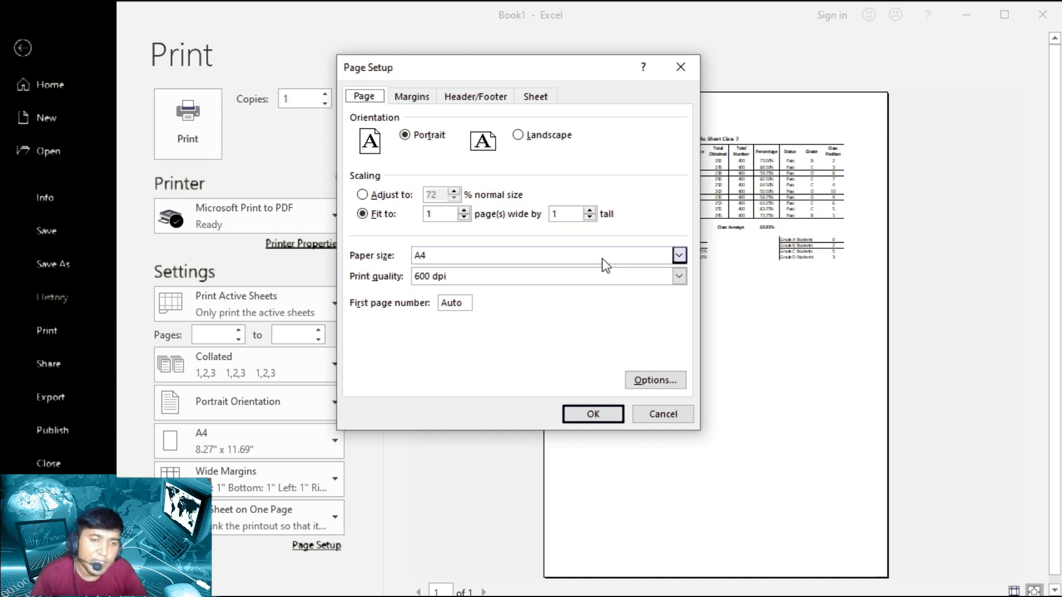
pyautogui.click(679, 255)
pyautogui.scroll(1, 592, 320)
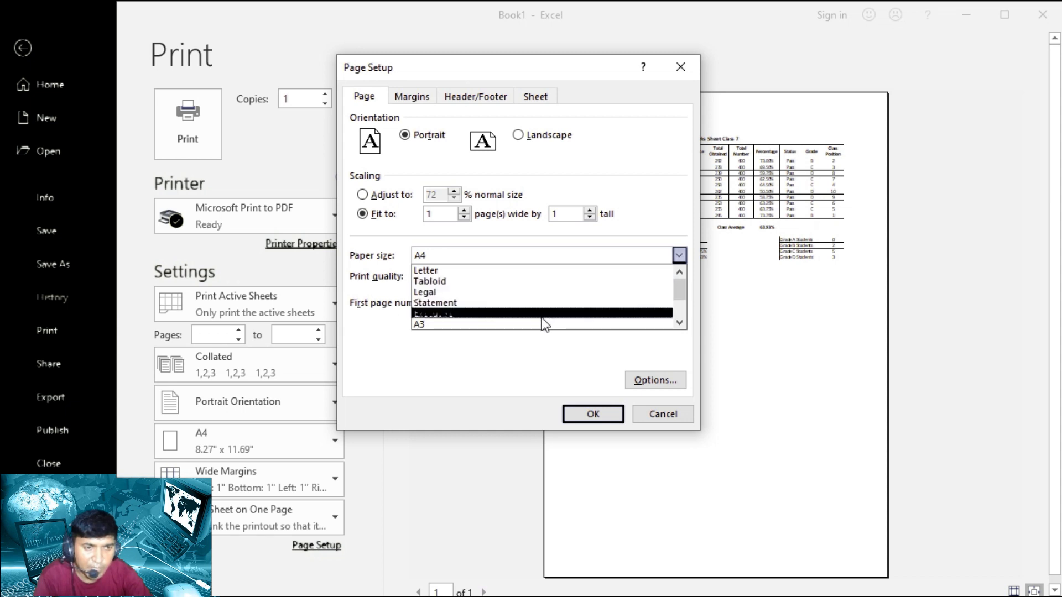
pyautogui.scroll(-3, 541, 320)
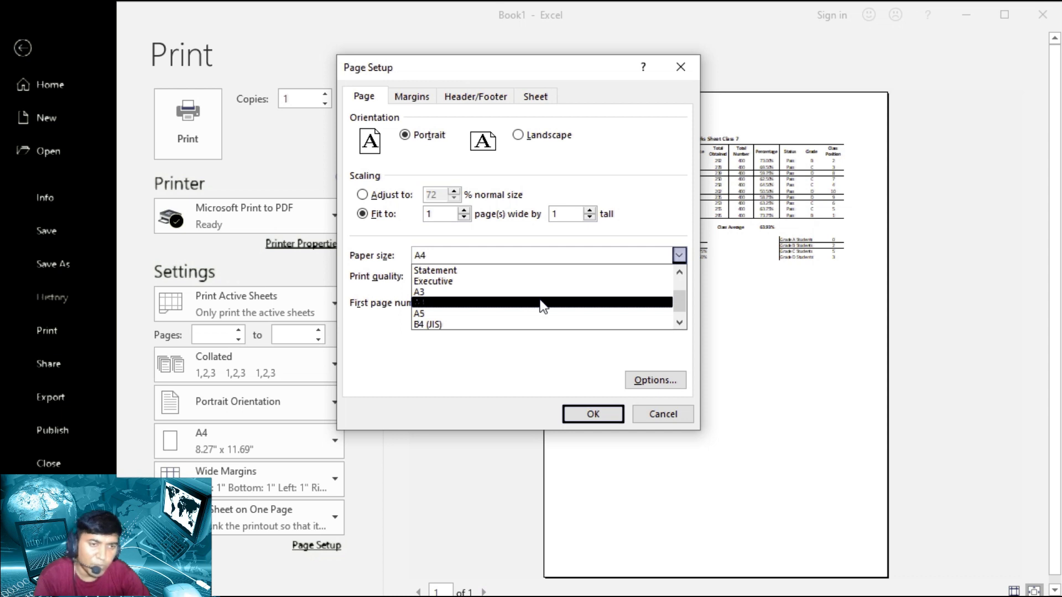
pyautogui.click(541, 303)
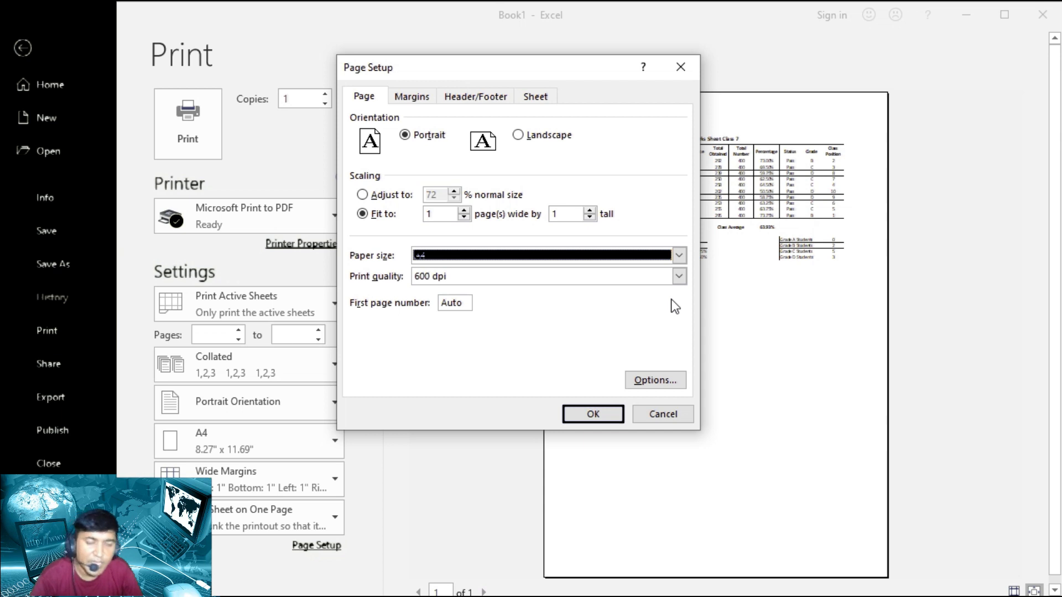
# Check the available print quality options, accept the page settings and return to the worksheet
pyautogui.click(679, 277)
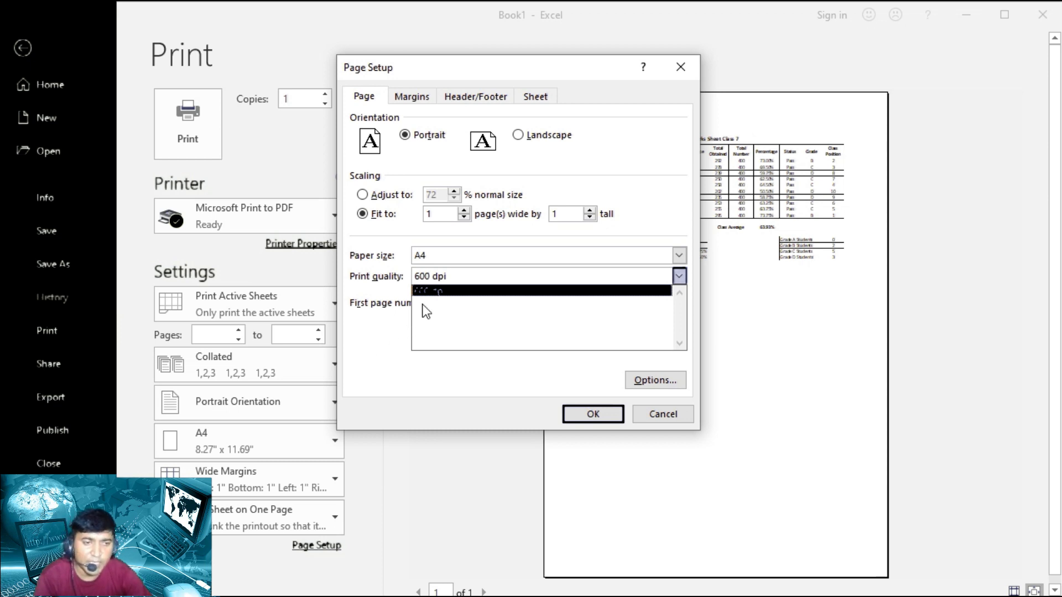
pyautogui.click(386, 337)
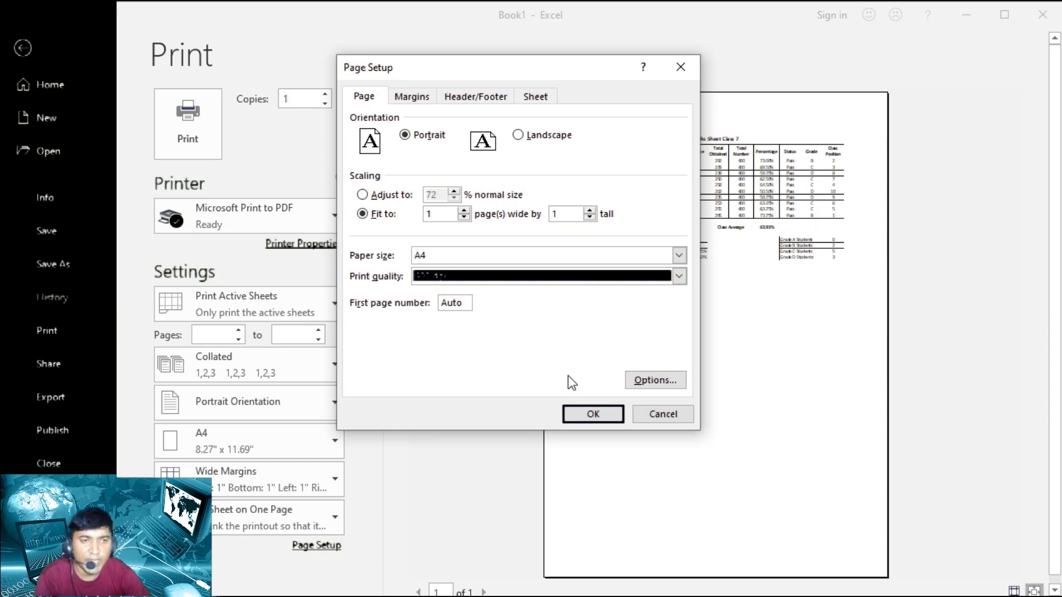
pyautogui.click(605, 414)
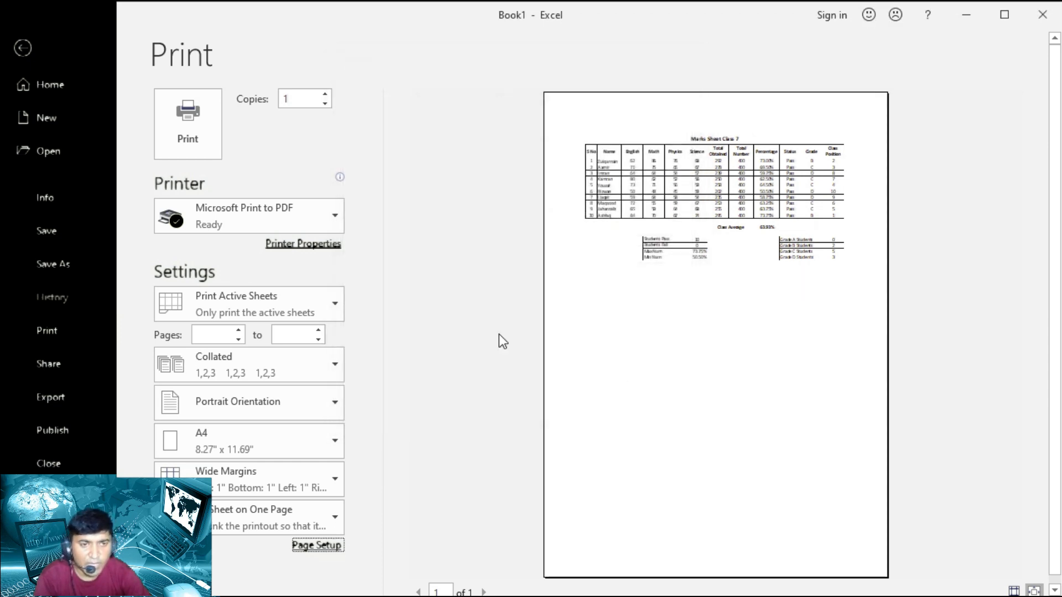
pyautogui.click(27, 43)
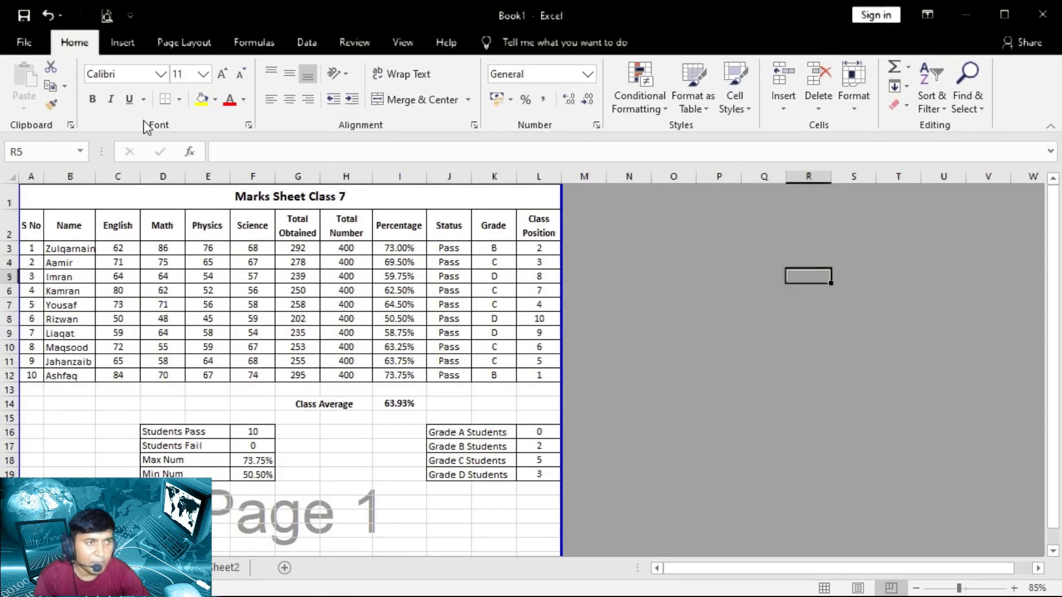
# Set the page margins to 1.3 on the left and 0.7 on the right
pyautogui.click(107, 15)
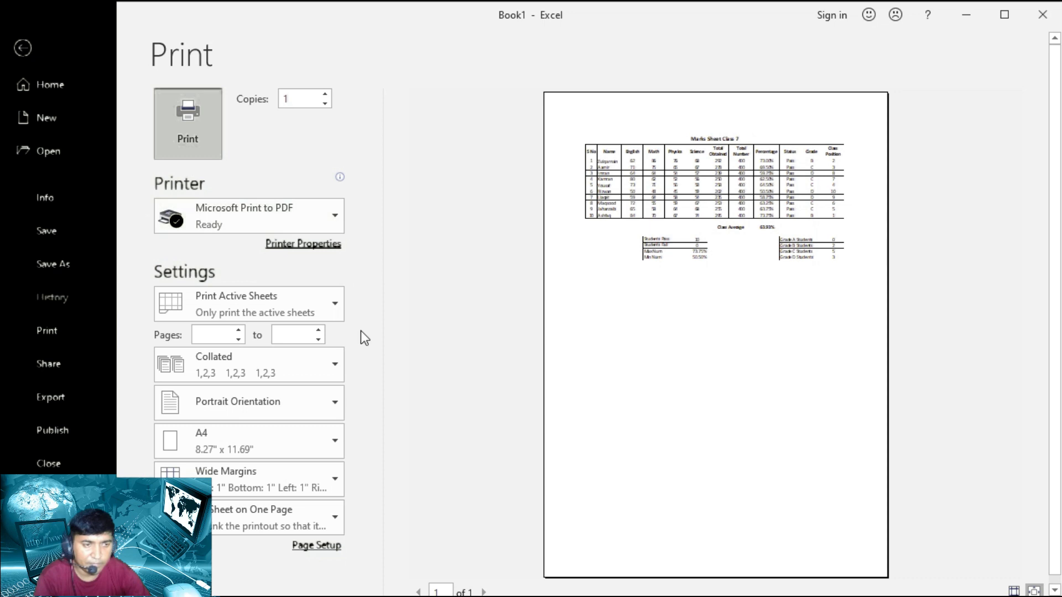
pyautogui.click(318, 547)
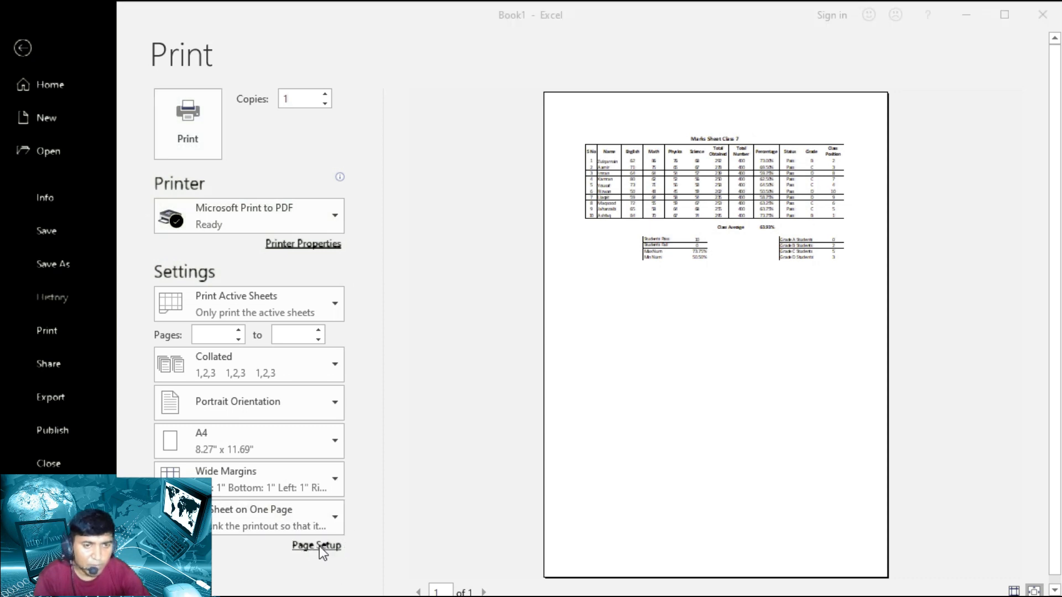
pyautogui.click(411, 95)
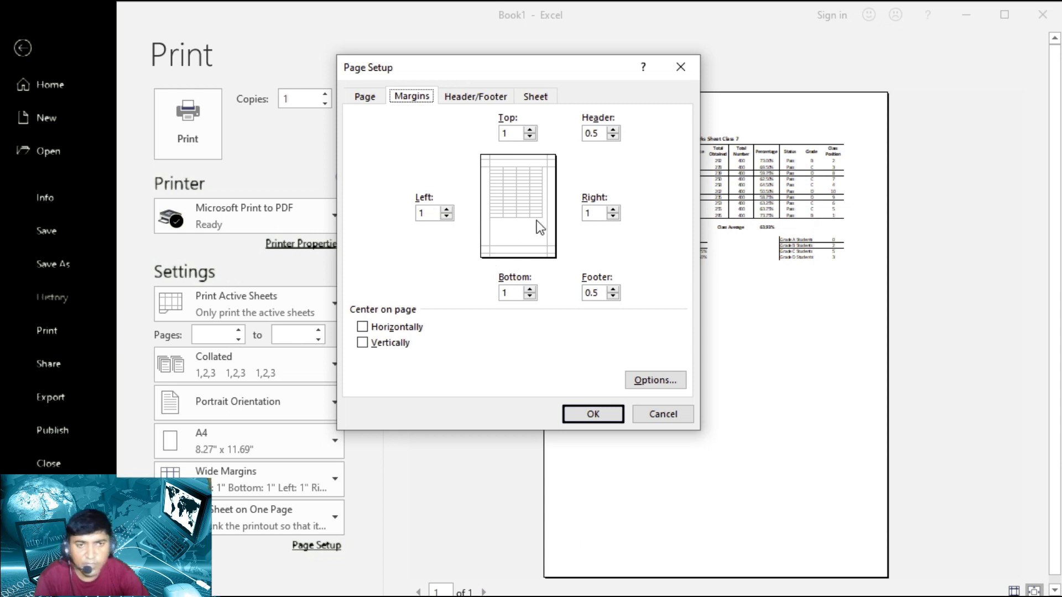
pyautogui.click(425, 214)
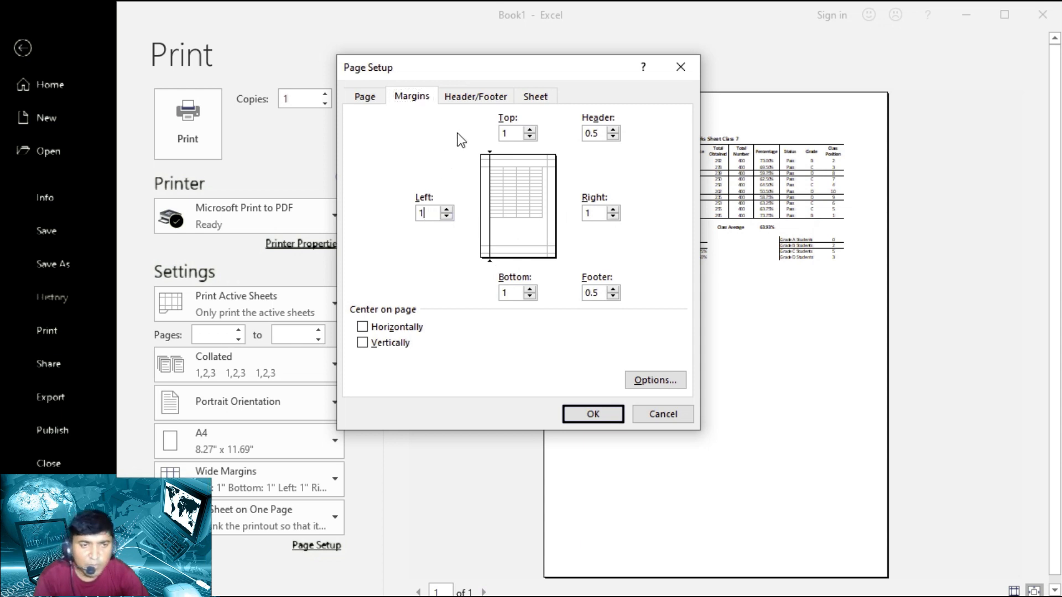
pyautogui.write('.3')
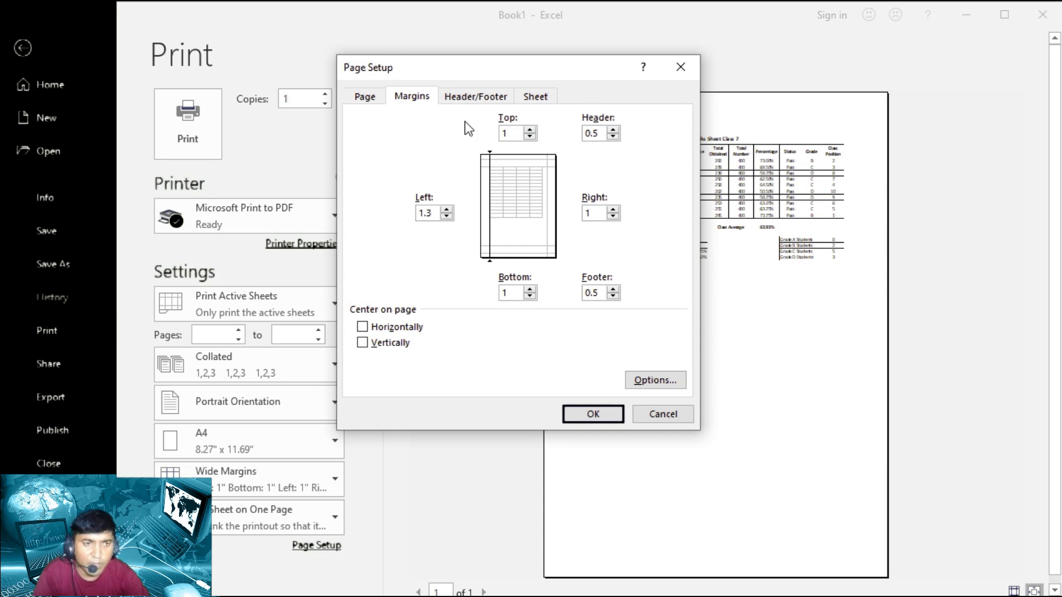
pyautogui.click(586, 214)
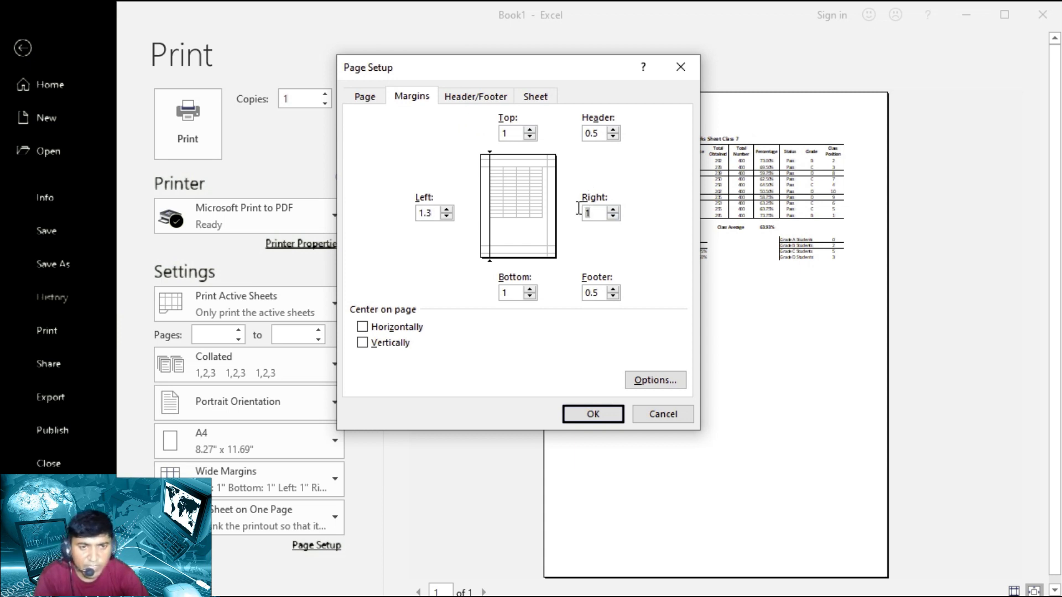
pyautogui.press('BackSpace')
pyautogui.write('.7')
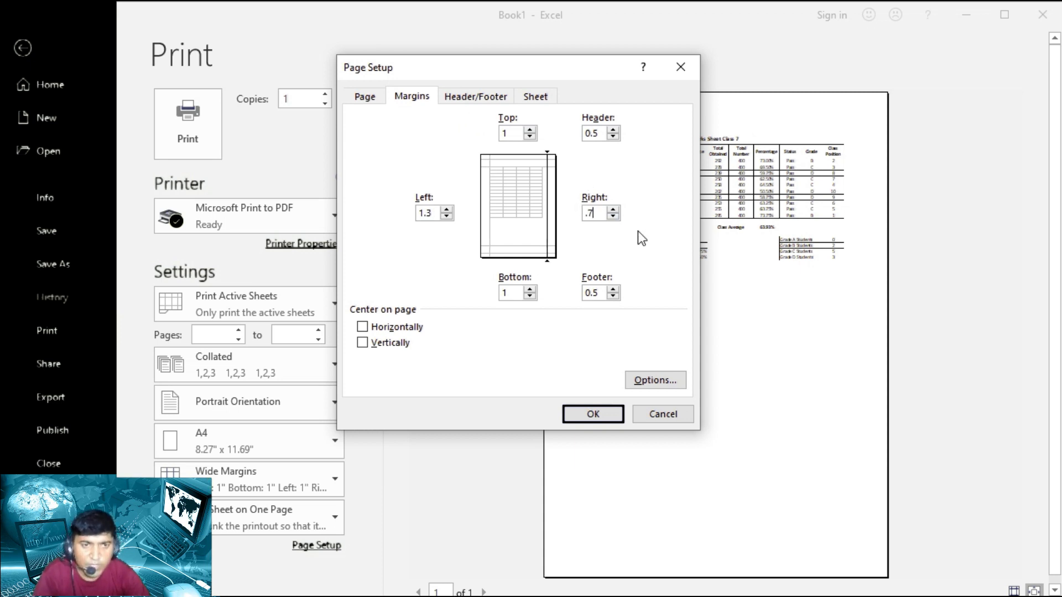
pyautogui.press('Return')
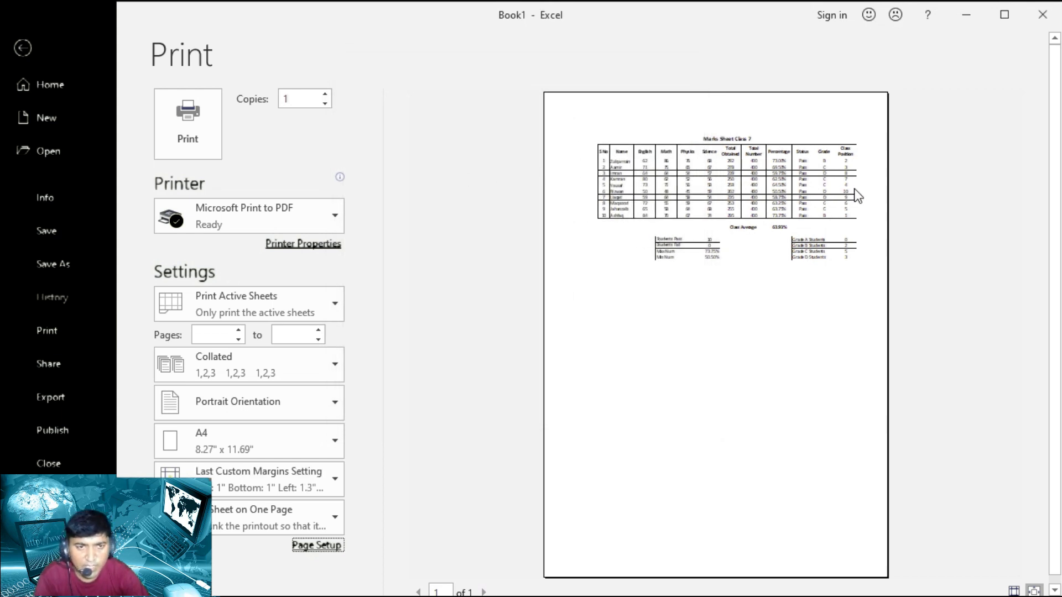
# Center the marks sheet both horizontally and vertically on the page in the page setup and apply it
pyautogui.click(316, 546)
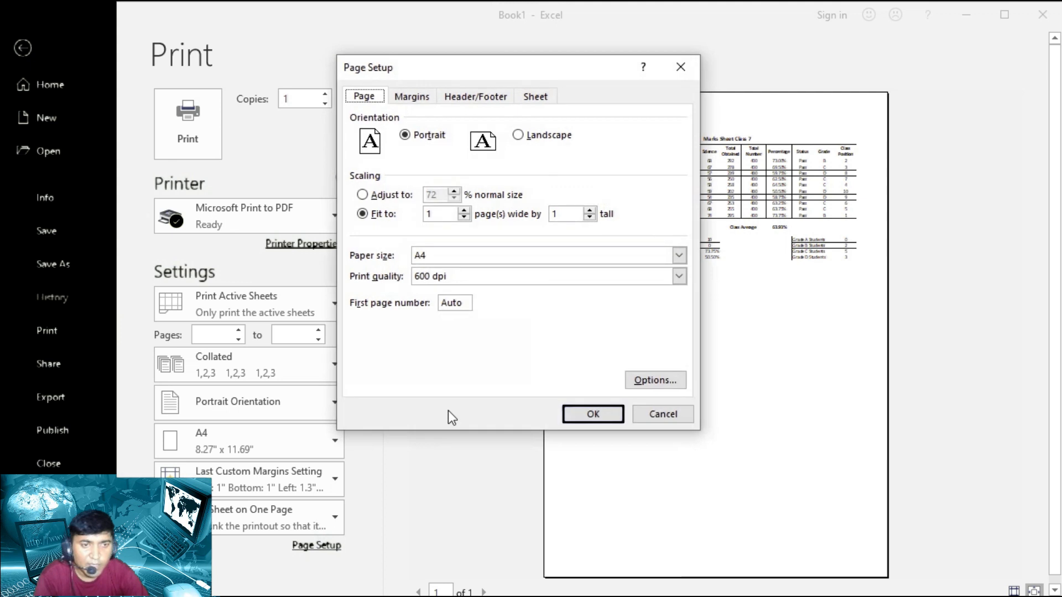
pyautogui.click(414, 97)
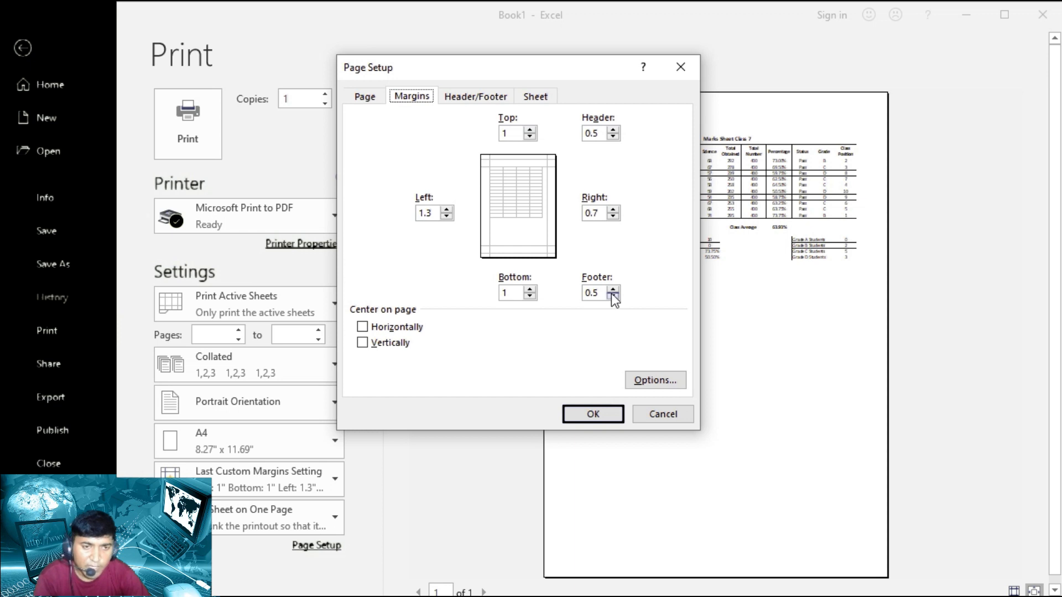
pyautogui.click(476, 96)
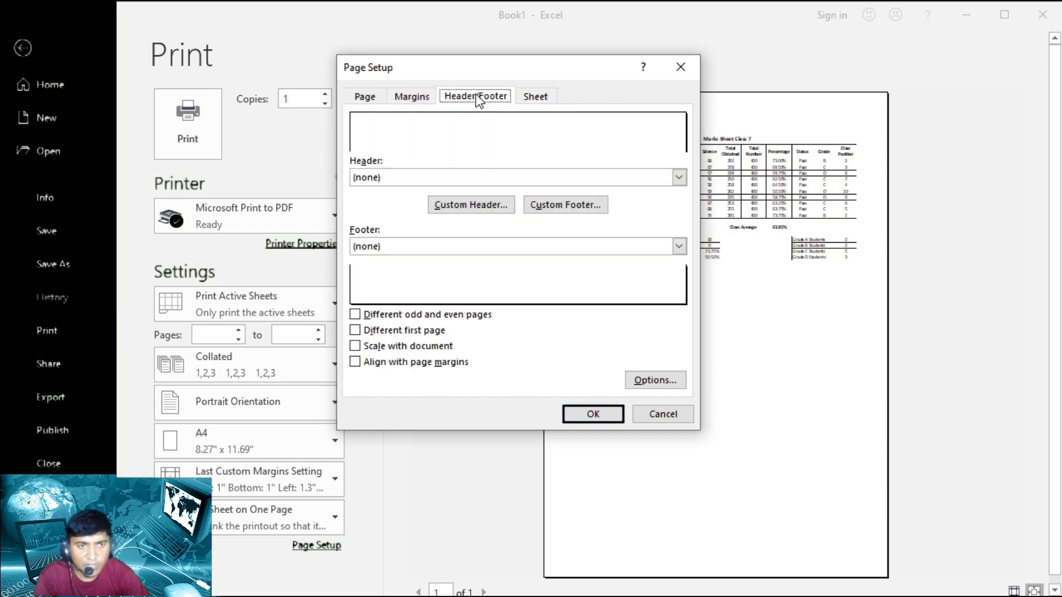
pyautogui.click(412, 98)
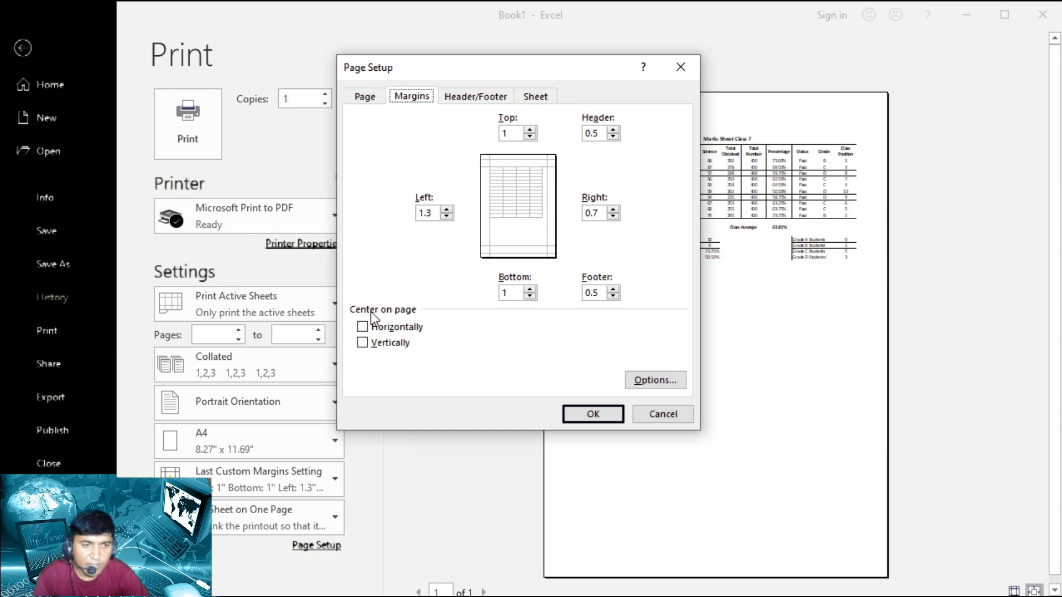
pyautogui.click(363, 327)
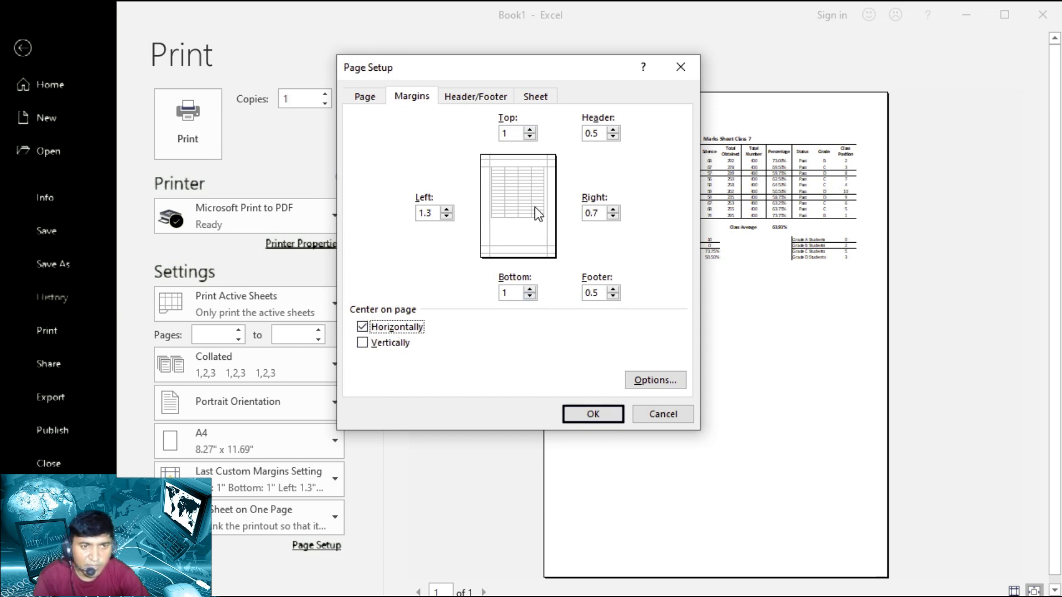
pyautogui.click(363, 326)
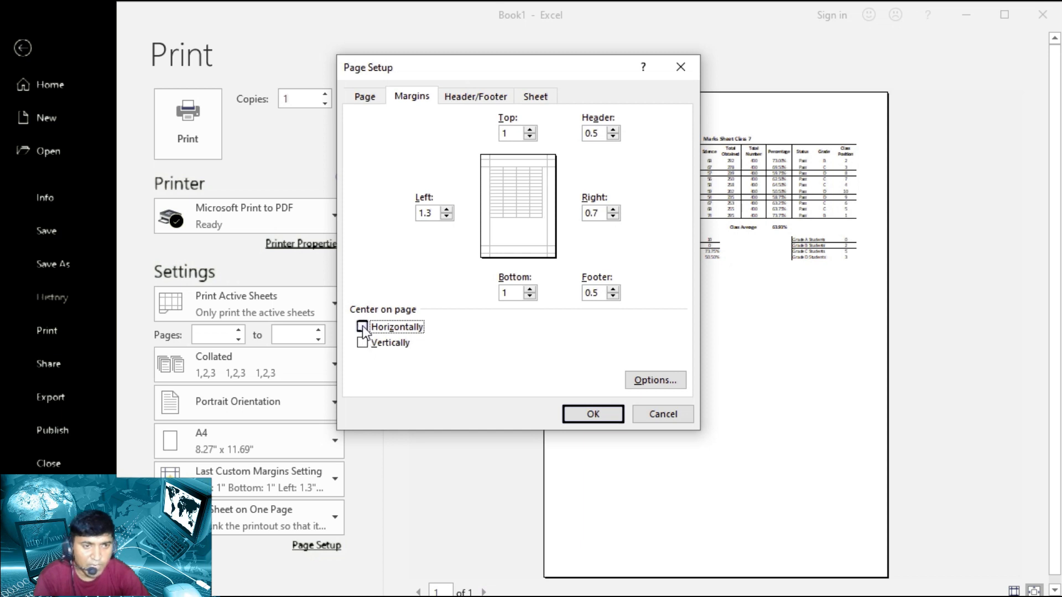
pyautogui.click(363, 326)
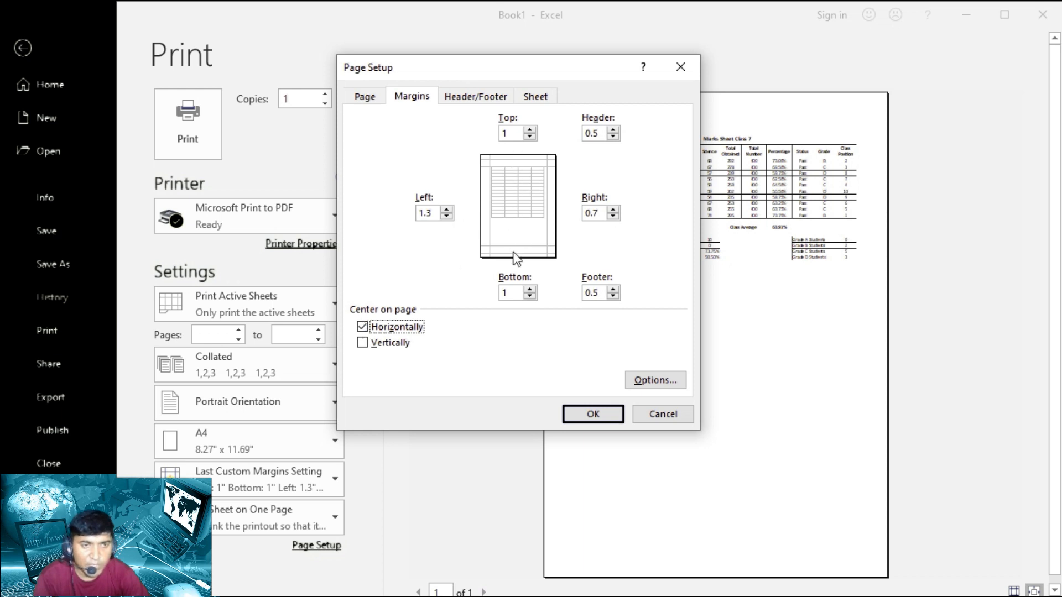
pyautogui.click(363, 343)
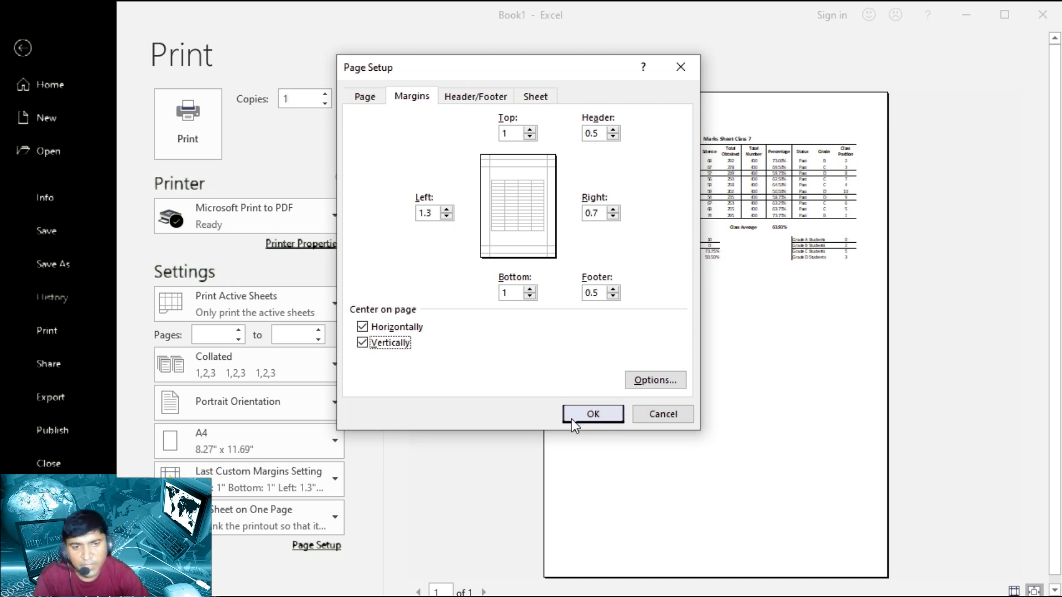
pyautogui.click(586, 413)
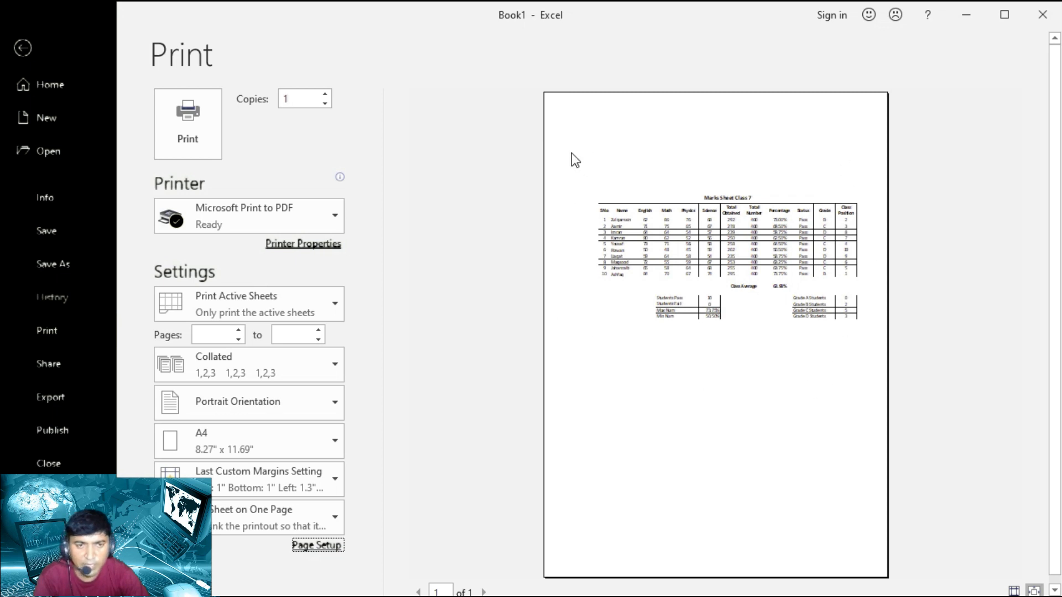
# Change the page centering so the marks sheet is centered horizontally only, and apply the setting
pyautogui.click(315, 544)
pyautogui.click(411, 96)
pyautogui.click(362, 327)
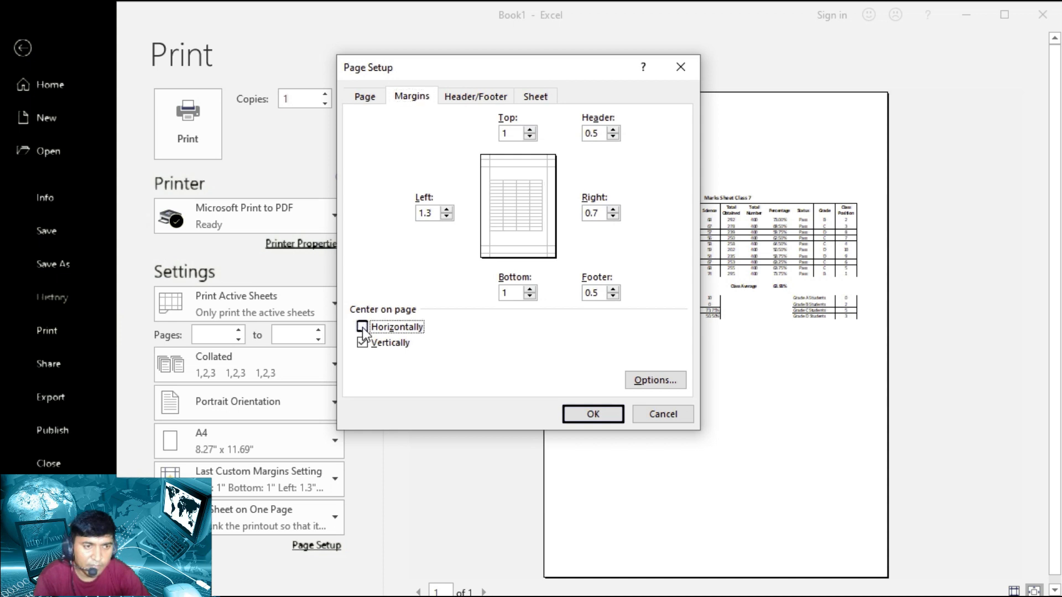
pyautogui.click(361, 341)
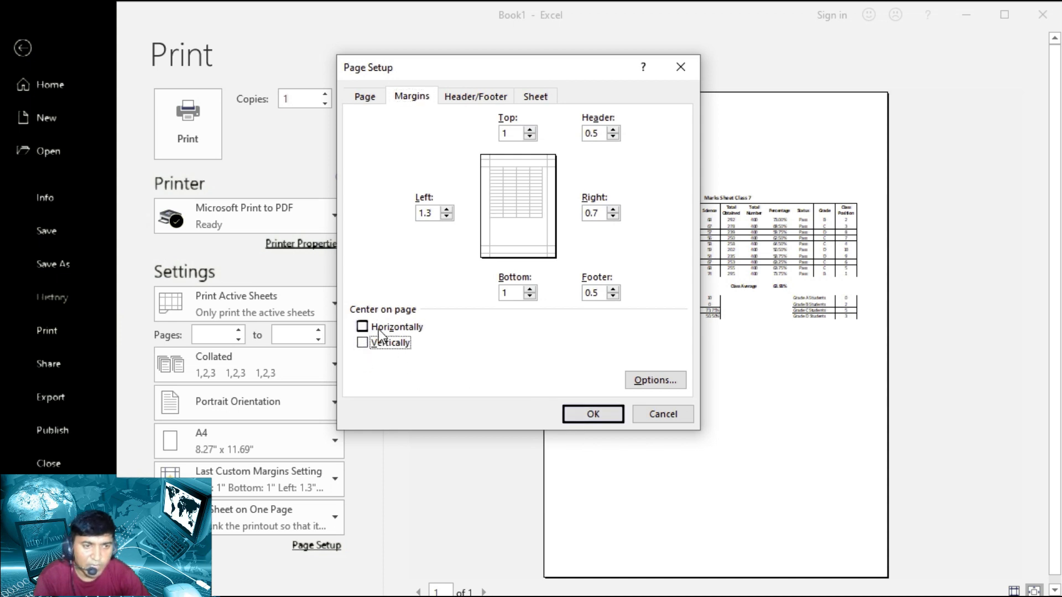
pyautogui.click(361, 328)
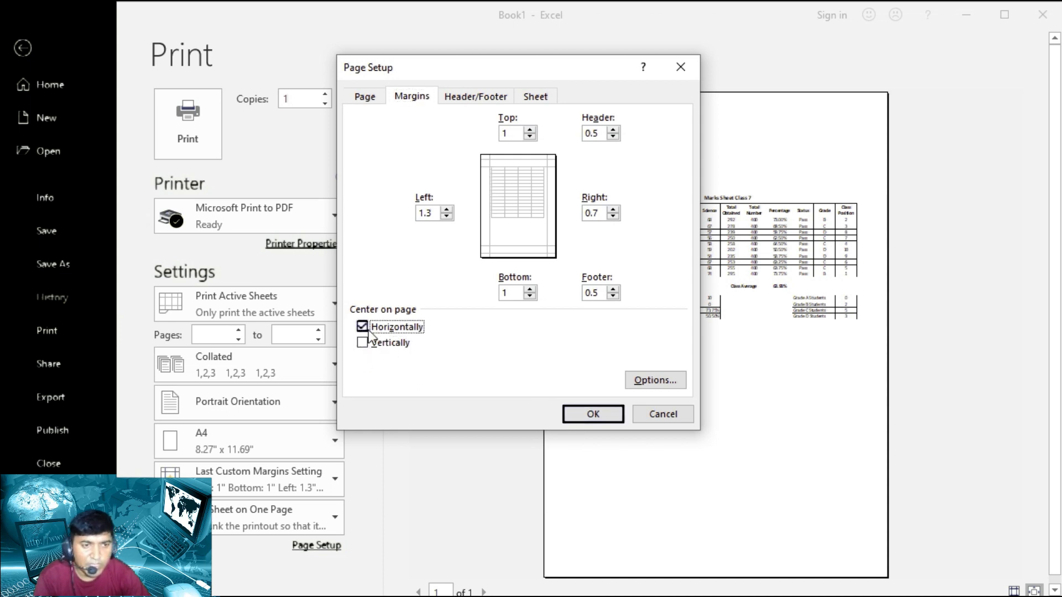
pyautogui.click(575, 414)
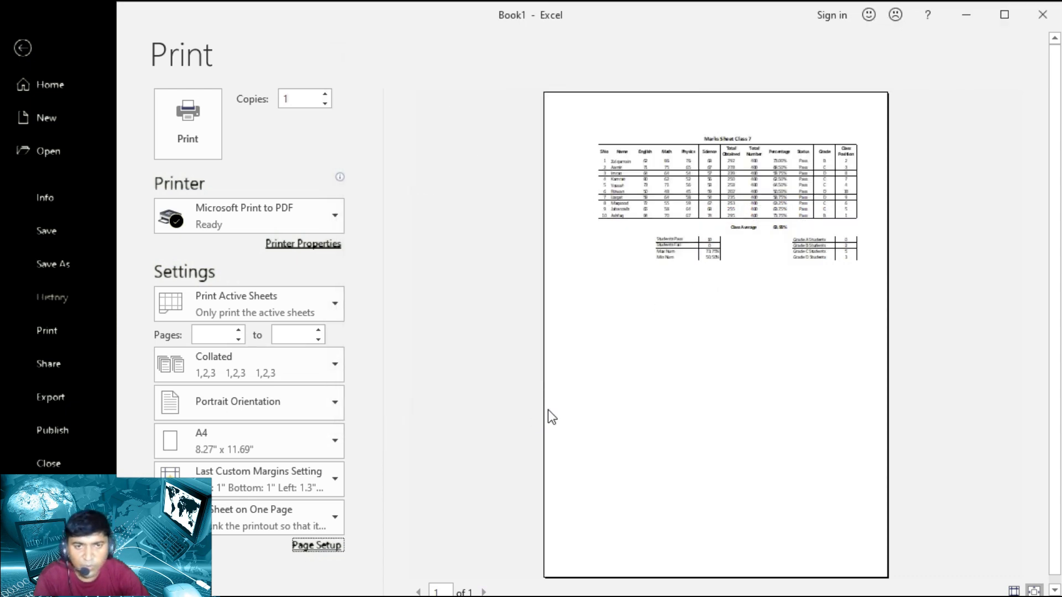
# Create a custom page header with "Comany Name" in its right section and apply it to the sheet
pyautogui.click(324, 546)
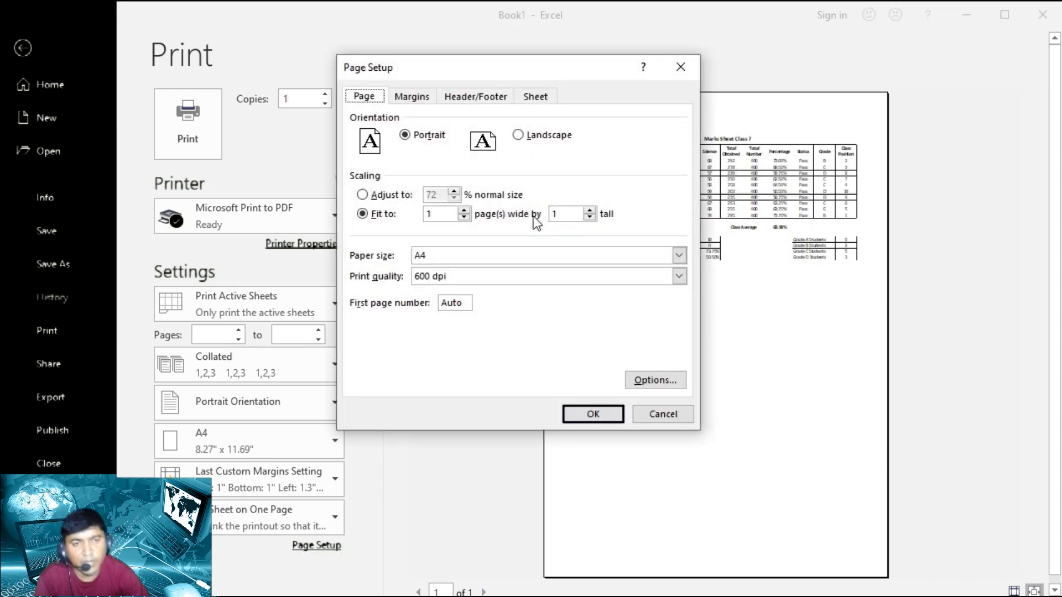
pyautogui.click(483, 94)
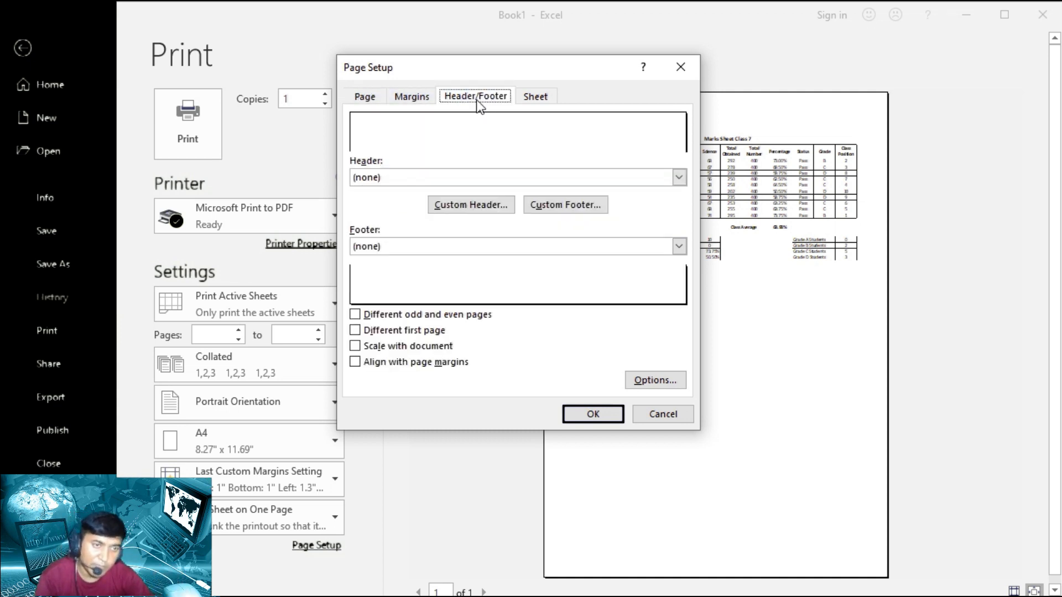
pyautogui.click(466, 209)
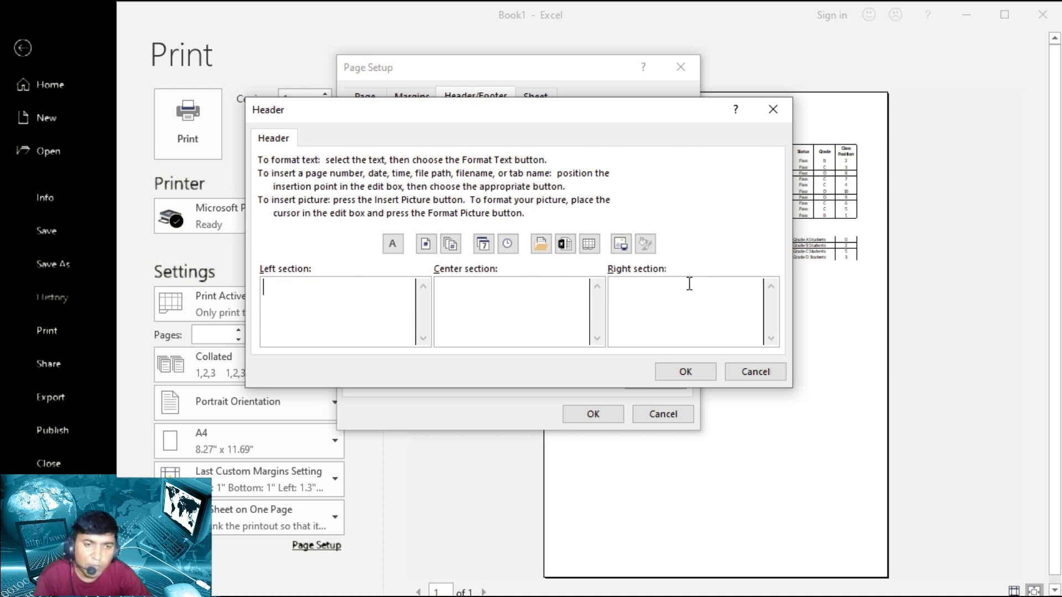
pyautogui.click(484, 302)
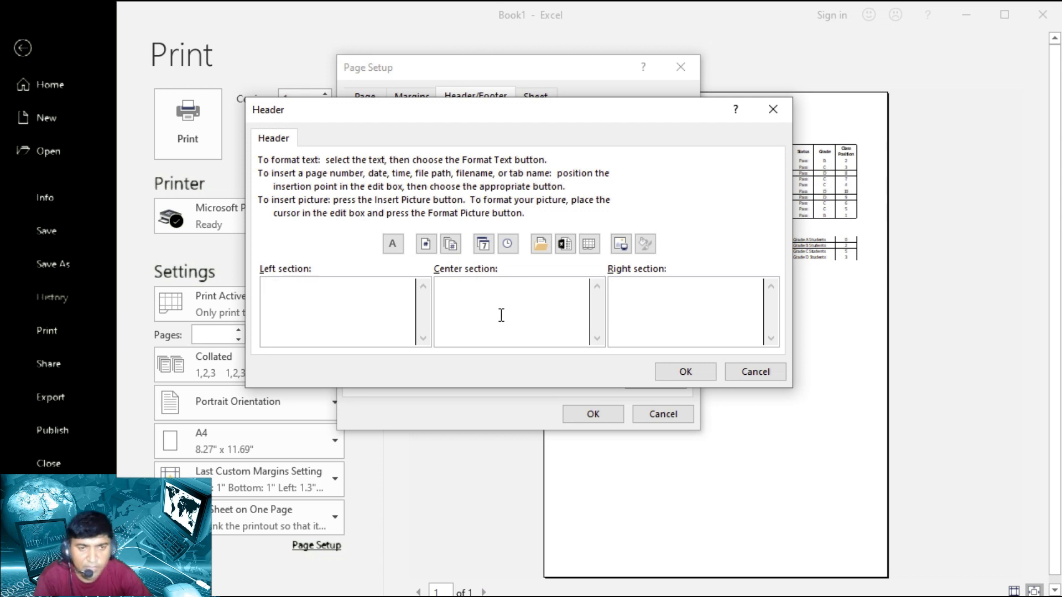
pyautogui.click(667, 285)
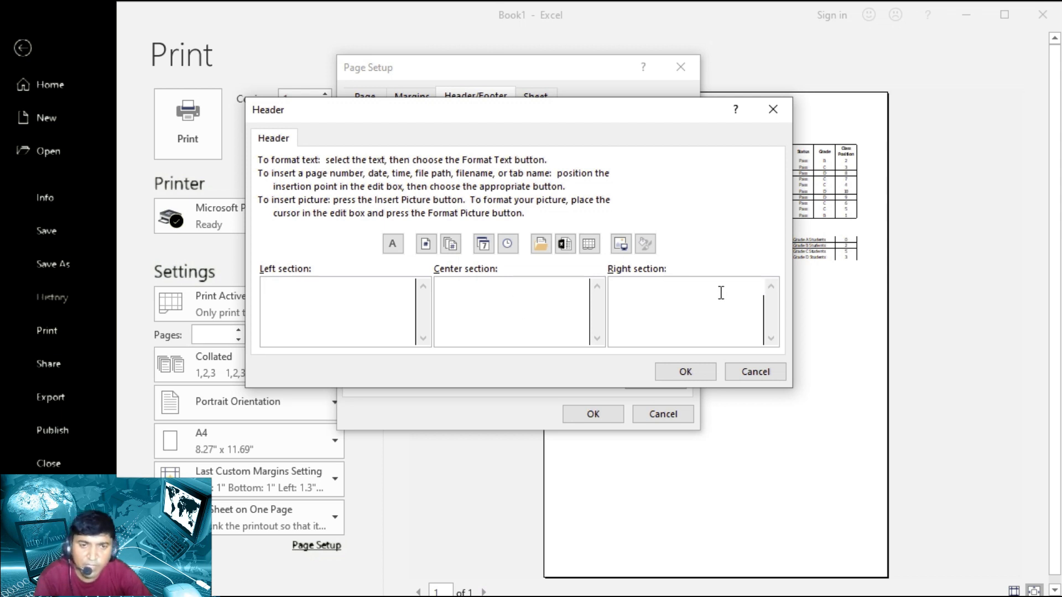
pyautogui.click(299, 292)
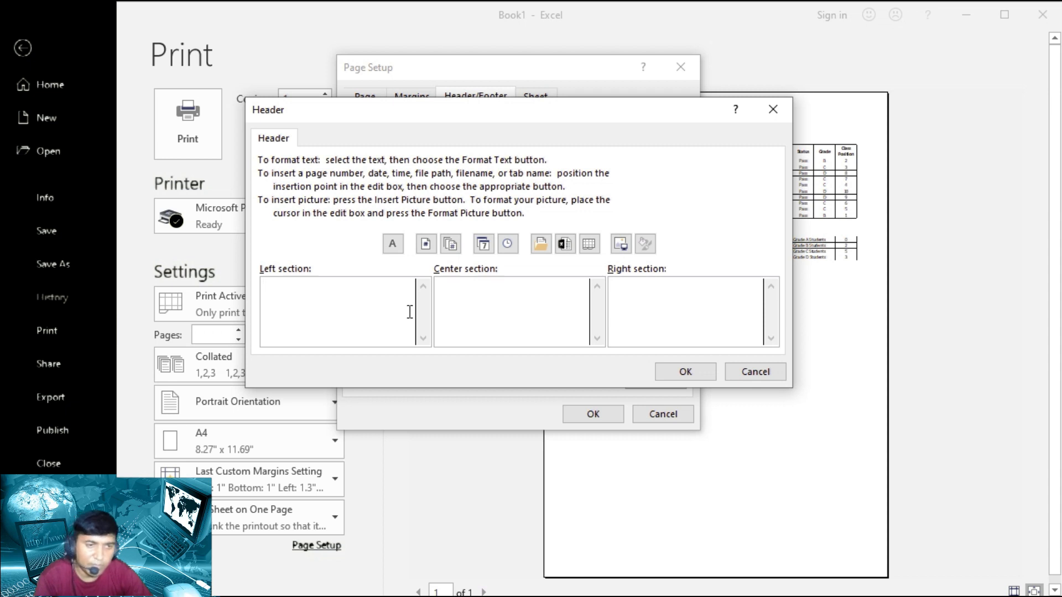
pyautogui.click(515, 290)
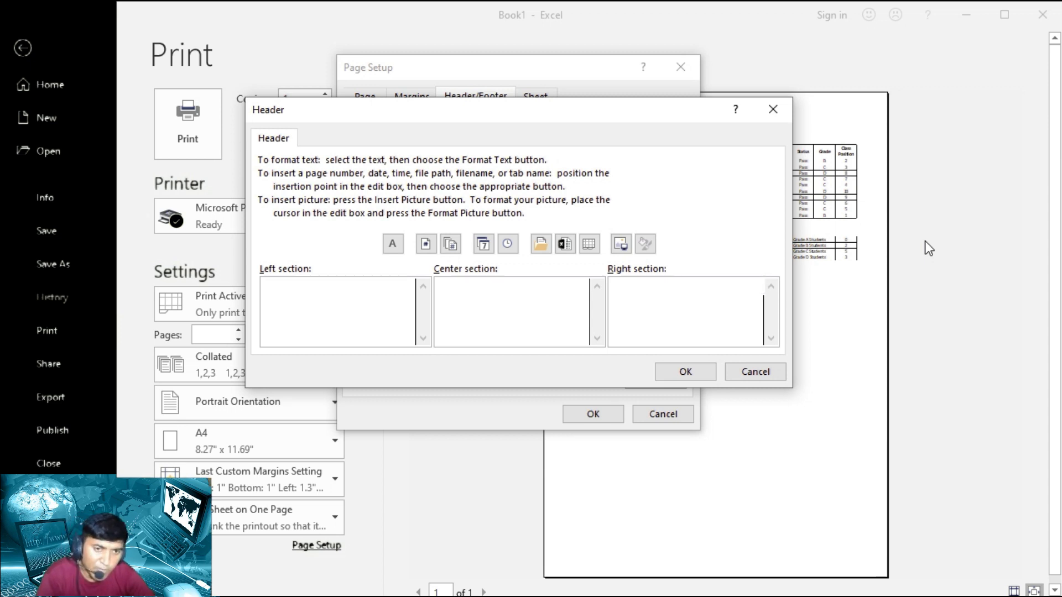
pyautogui.write('Comany Name')
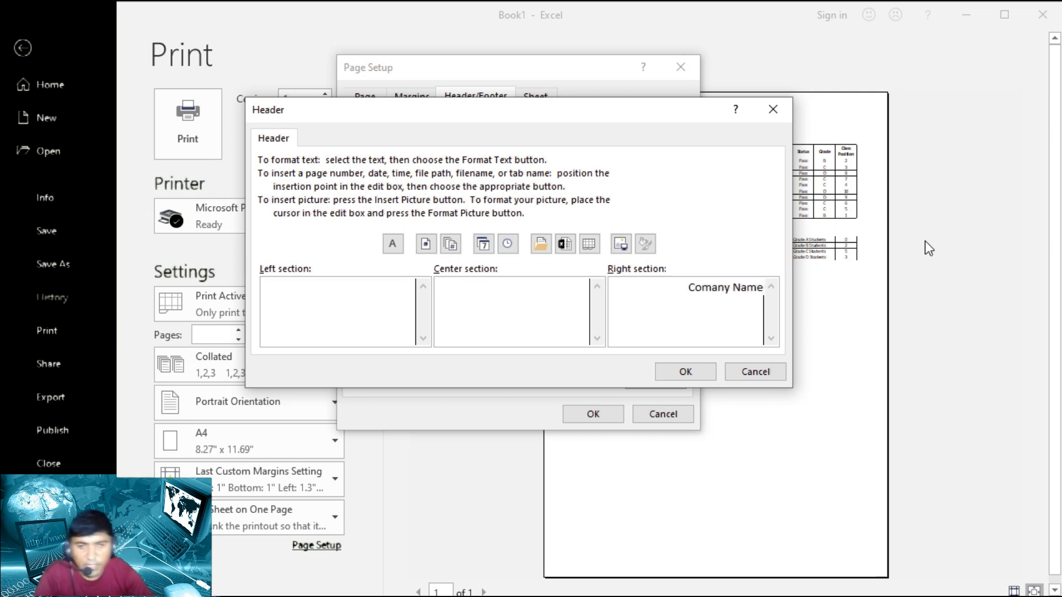
pyautogui.click(682, 370)
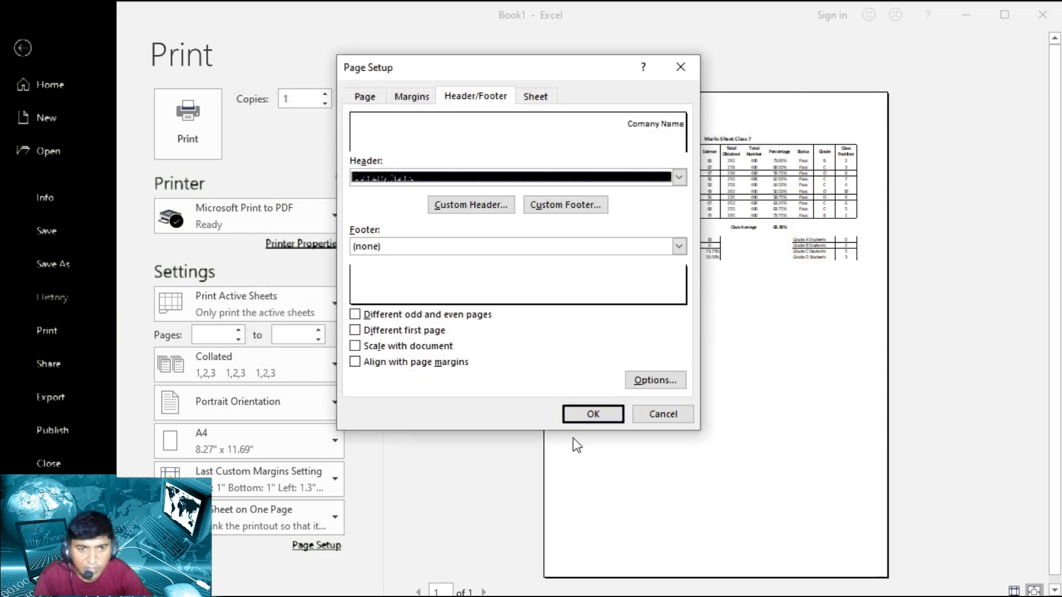
pyautogui.click(586, 414)
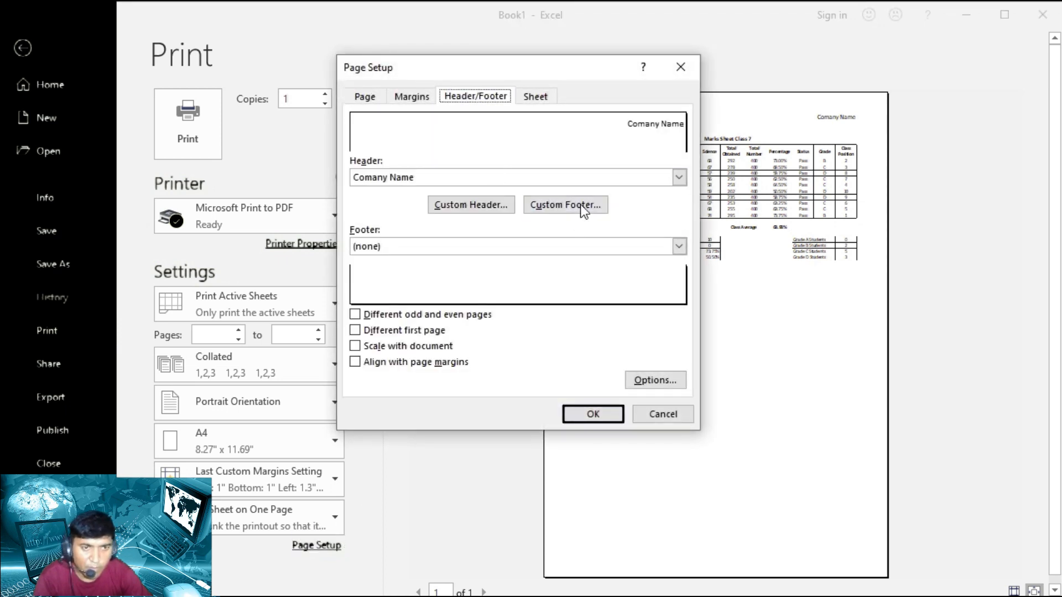
# Create a custom page footer with "Company Name" in its left section and apply it to the sheet
pyautogui.click(573, 210)
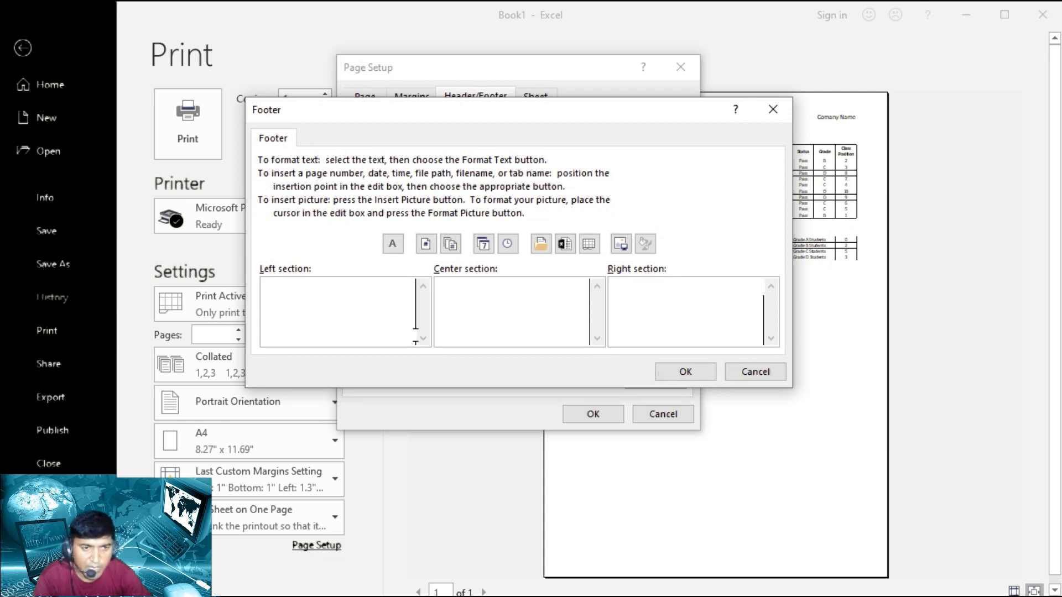
pyautogui.click(376, 309)
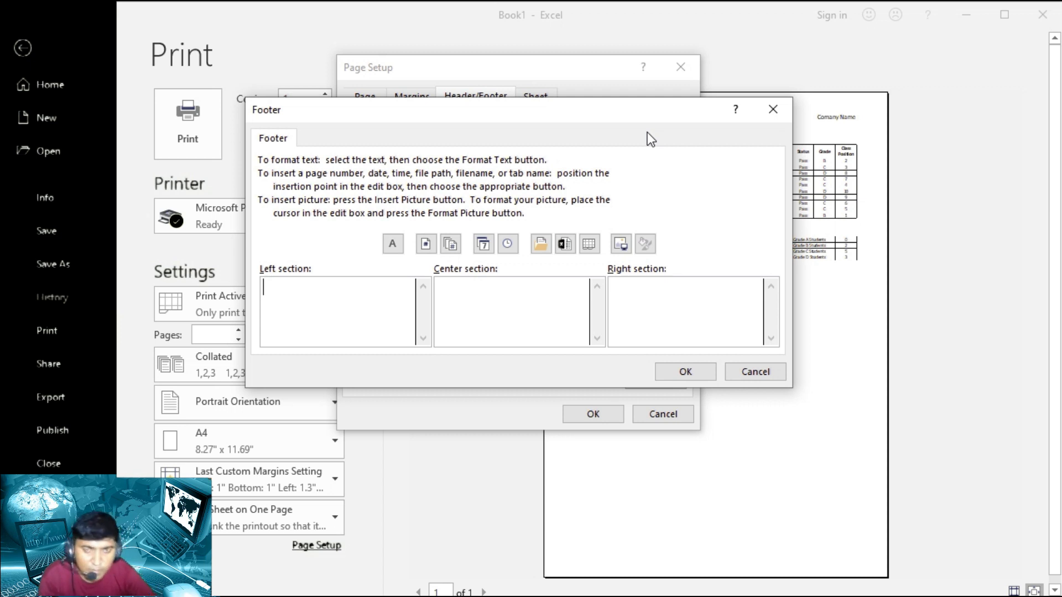
pyautogui.write('Com')
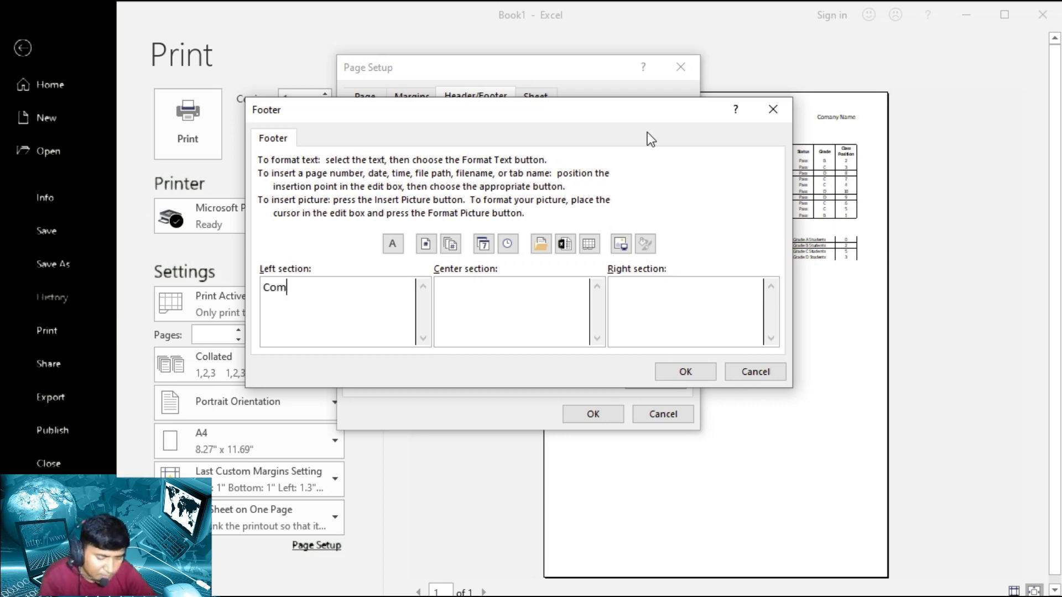
pyautogui.write('pany Na')
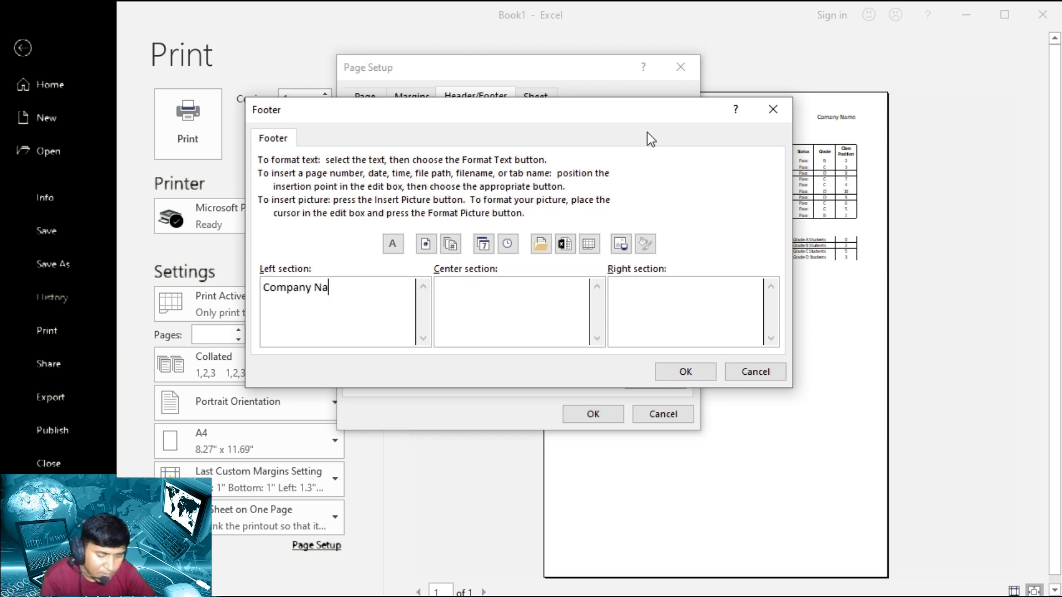
pyautogui.write('me')
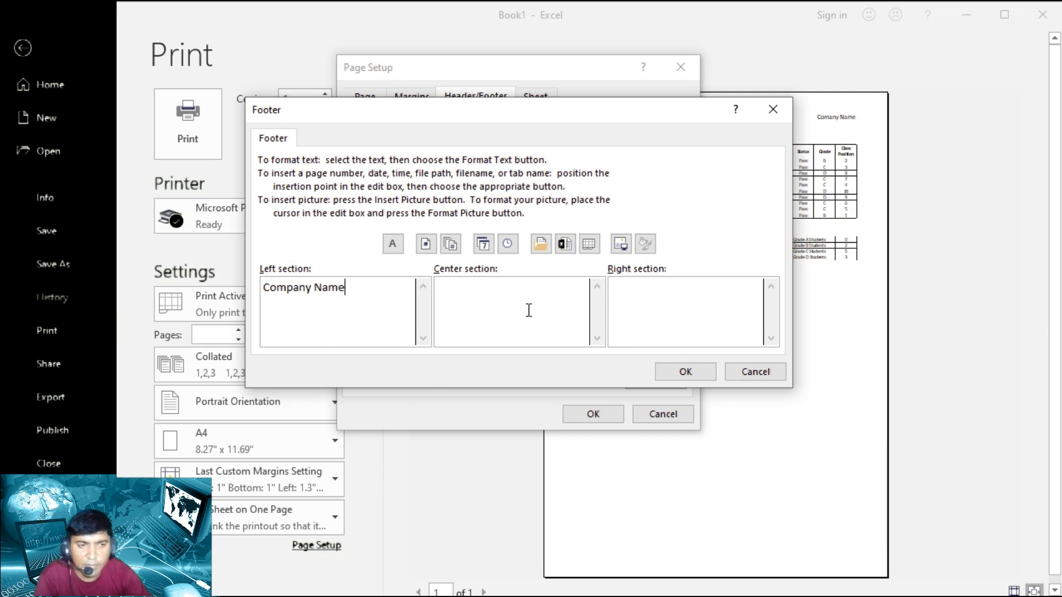
pyautogui.click(671, 371)
pyautogui.click(583, 413)
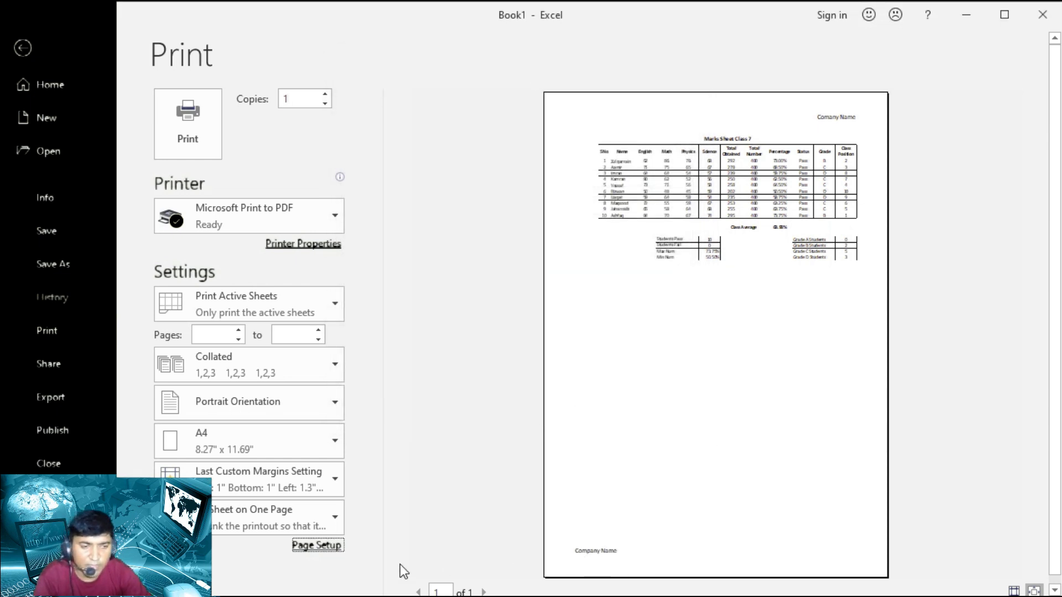
# Set the font size of the "Company Name" text in the custom footer's left section to 12
pyautogui.click(315, 546)
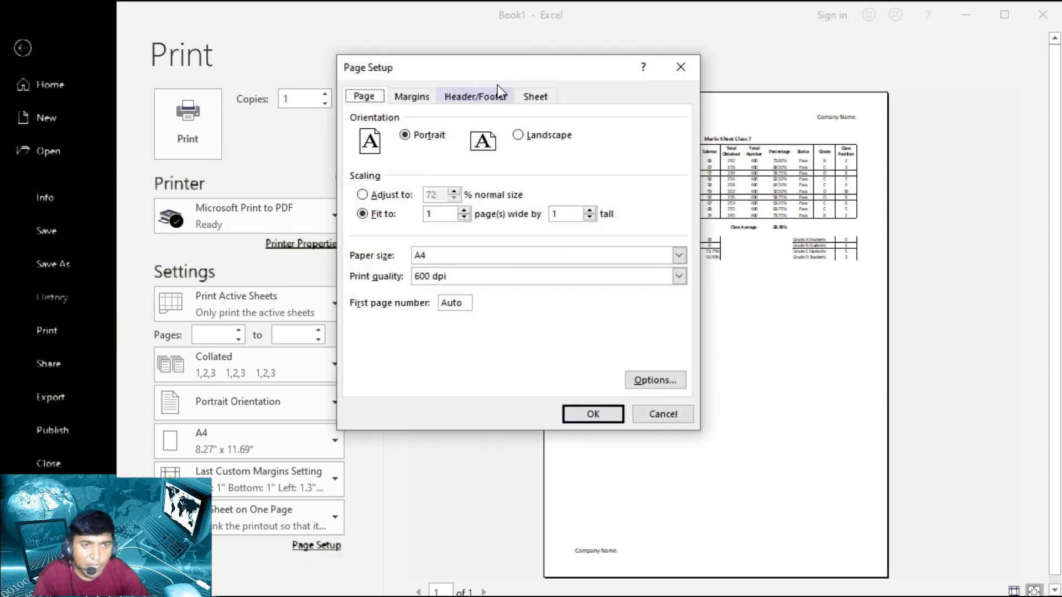
pyautogui.click(476, 96)
pyautogui.click(575, 203)
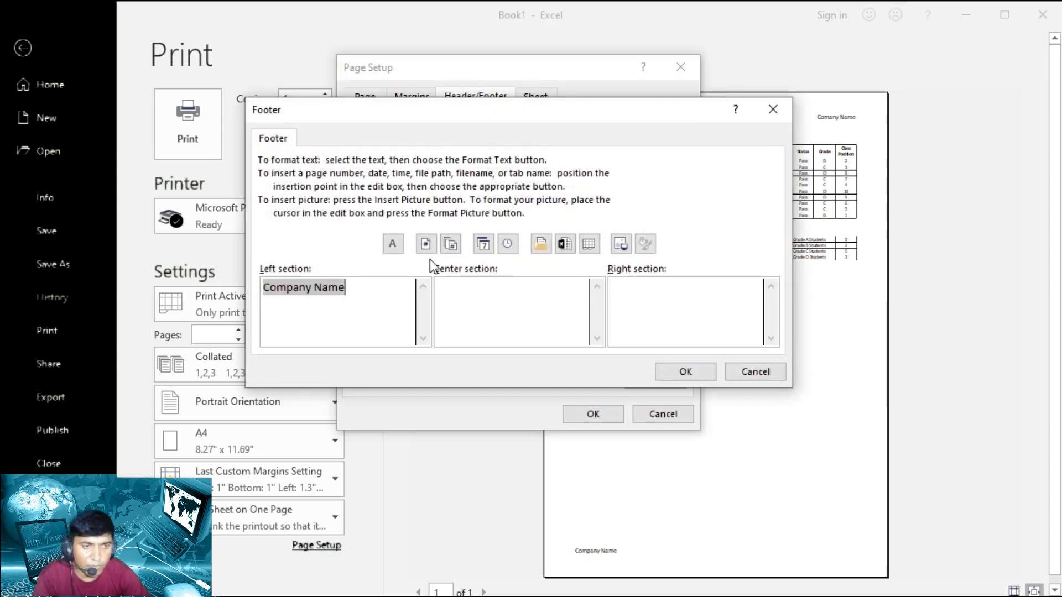
pyautogui.click(394, 244)
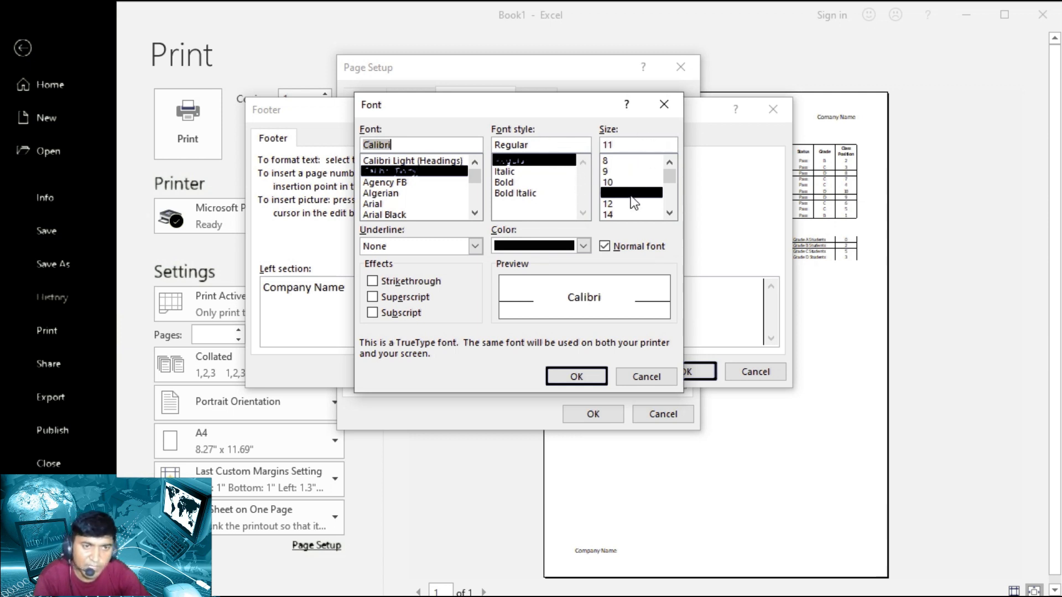
pyautogui.click(613, 204)
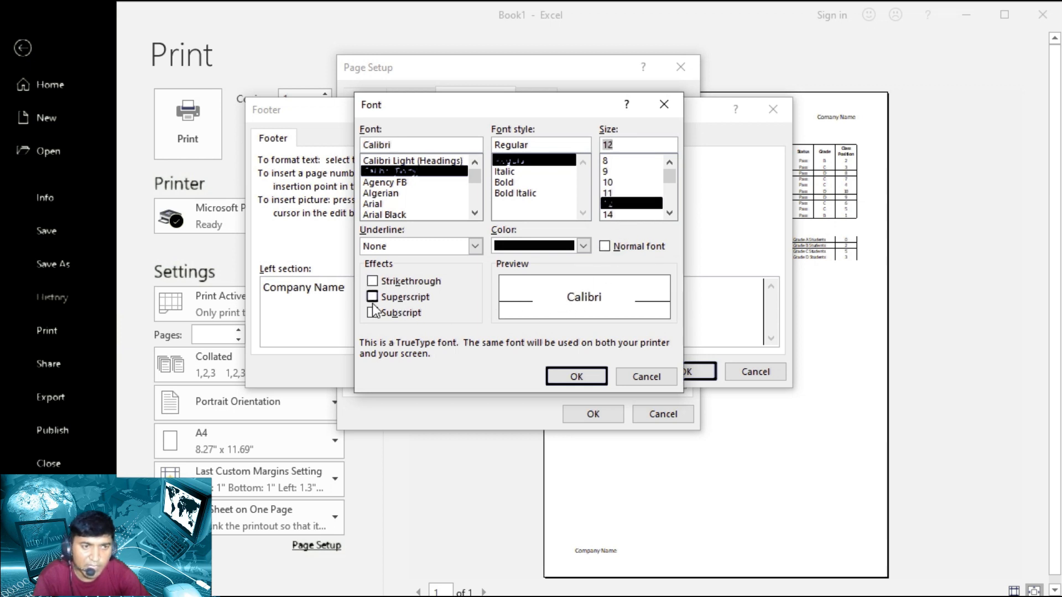
pyautogui.click(584, 247)
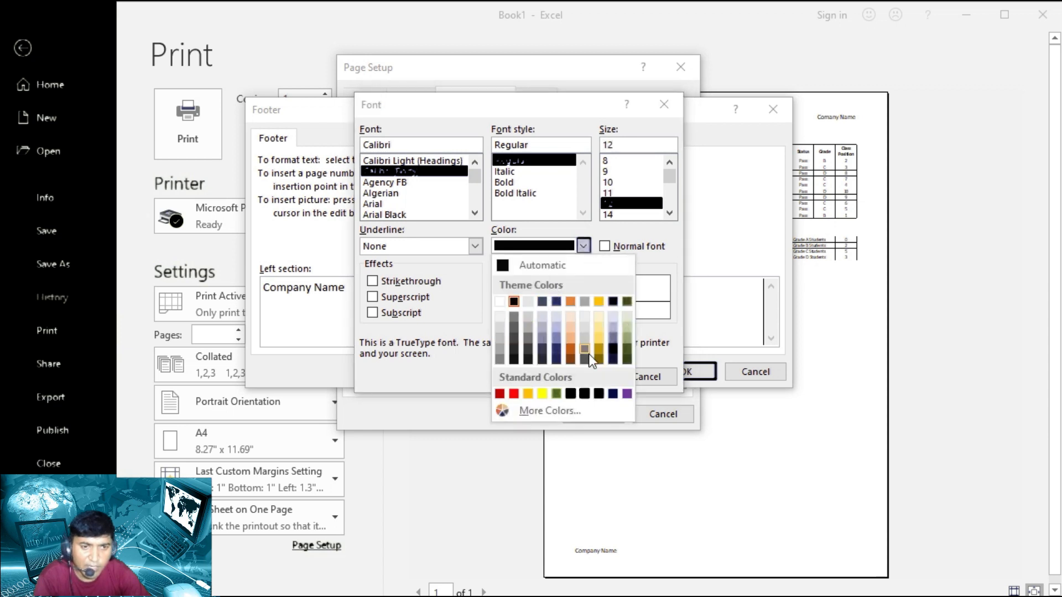
pyautogui.click(476, 308)
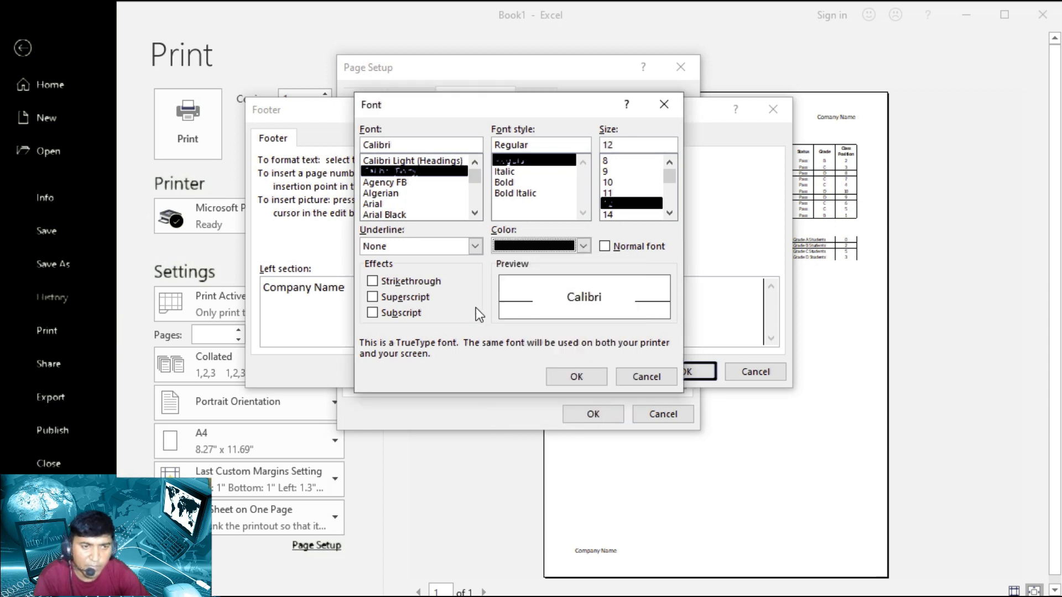
pyautogui.click(567, 380)
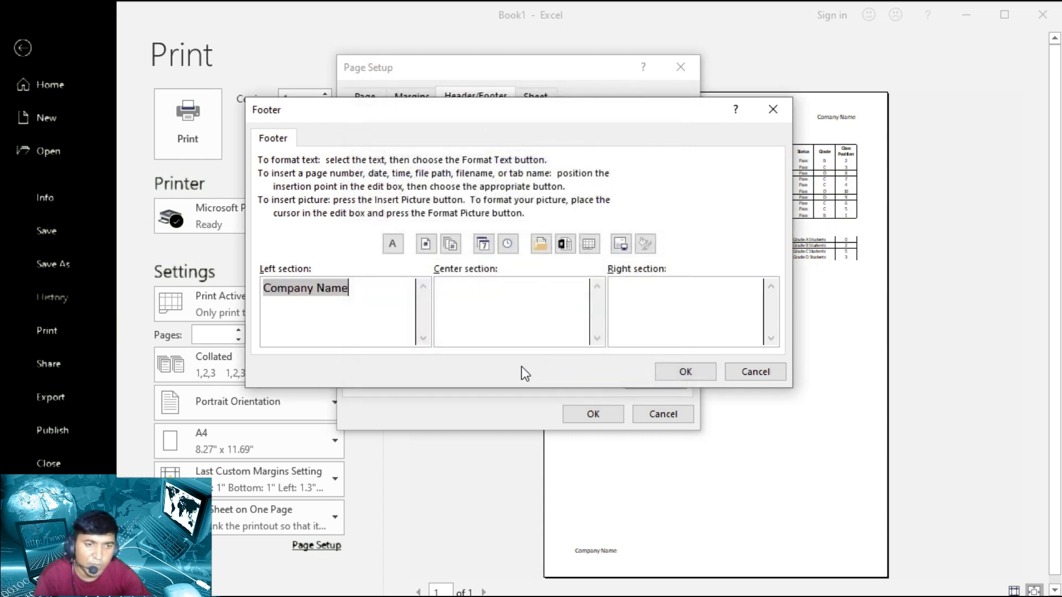
# Clear the custom footer's left section, insert the page number code in its center section, and apply the footer
pyautogui.click(427, 245)
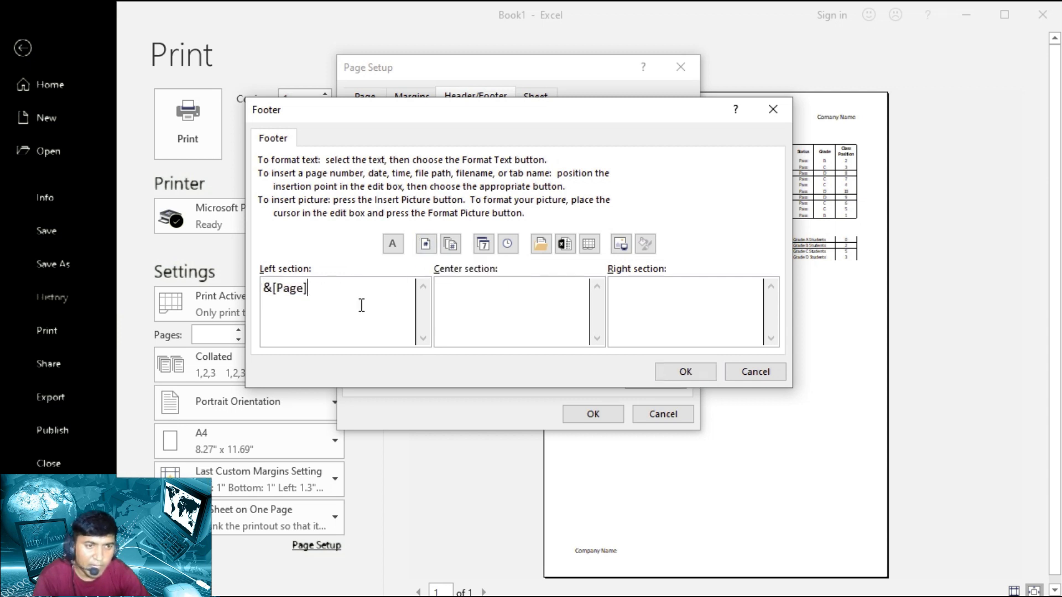
pyautogui.moveTo(332, 292); pyautogui.dragTo(243, 291)
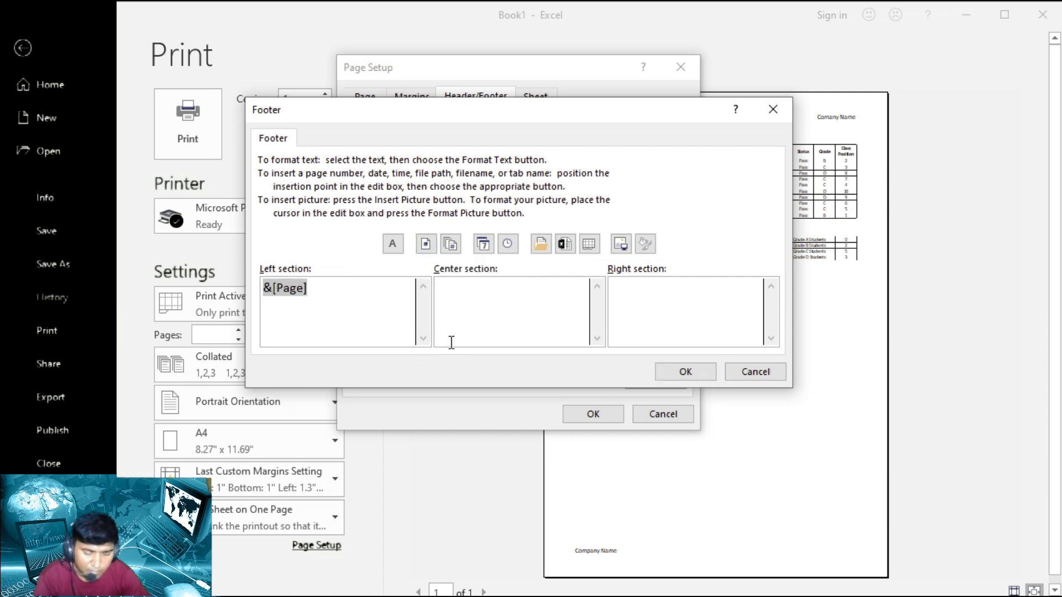
pyautogui.press('Delete')
pyautogui.click(530, 296)
pyautogui.click(425, 244)
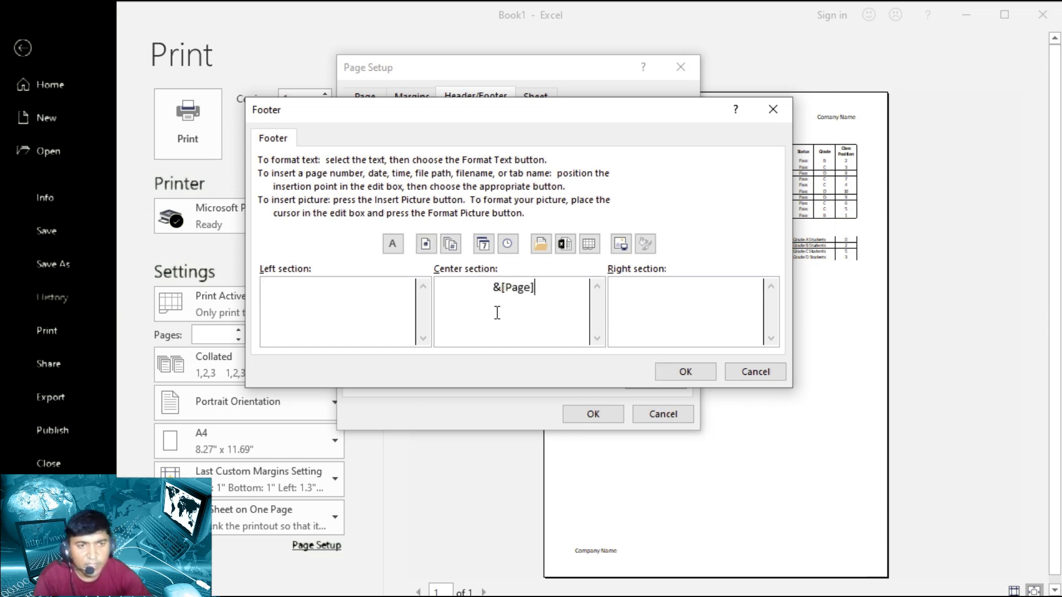
pyautogui.click(684, 371)
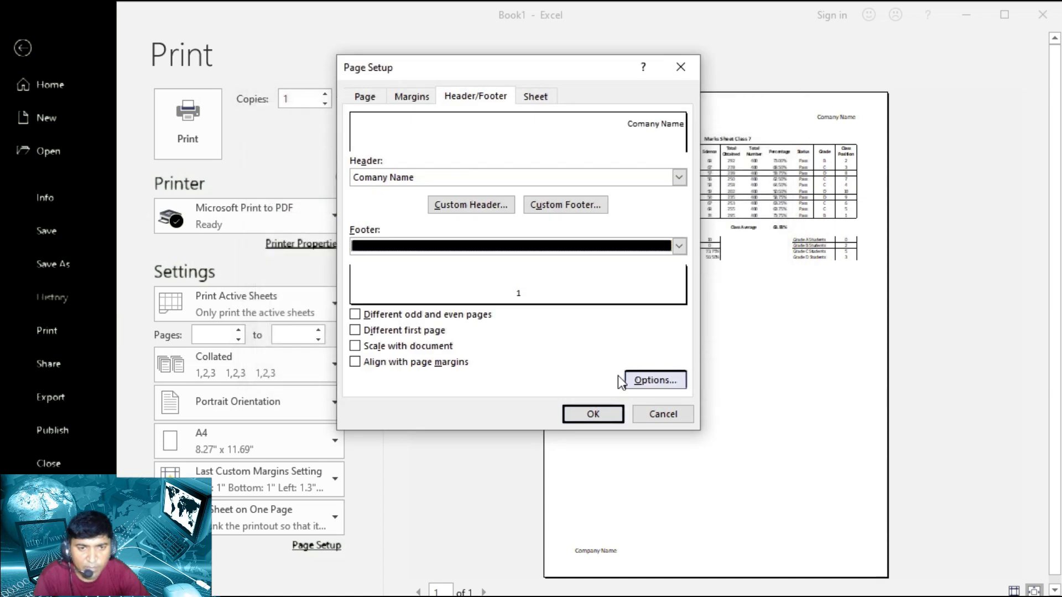
pyautogui.click(600, 410)
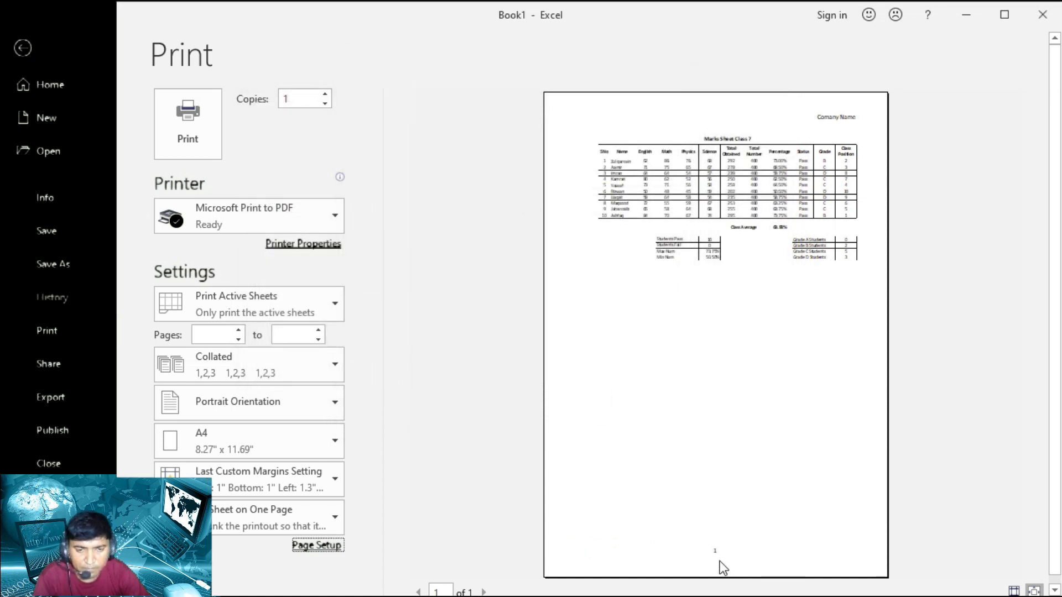
# Extend the footer's center section to read "&[Page] of &[Pages]" and apply it to the sheet
pyautogui.click(319, 547)
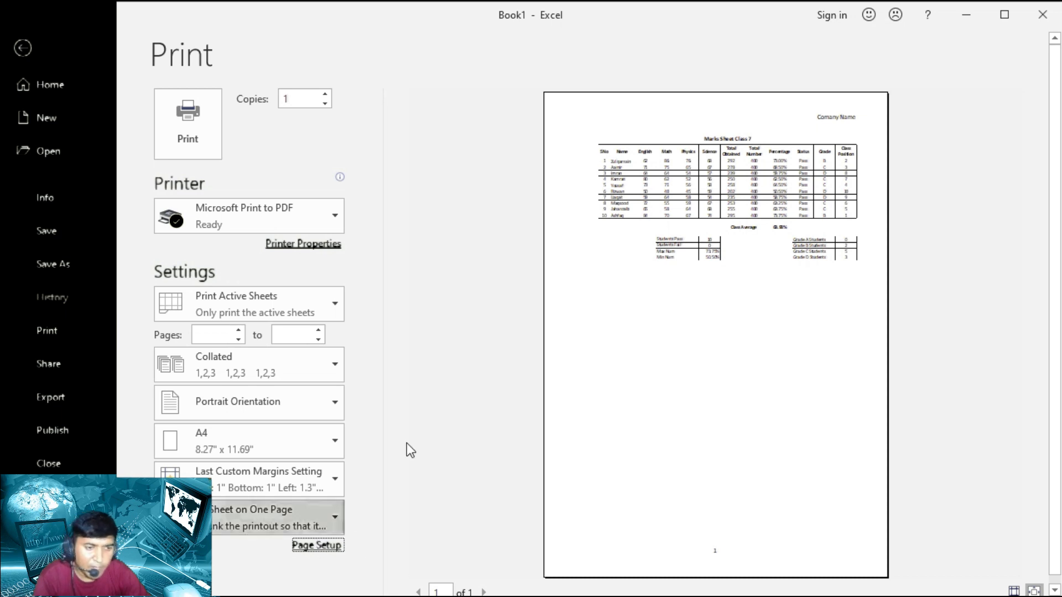
pyautogui.click(469, 94)
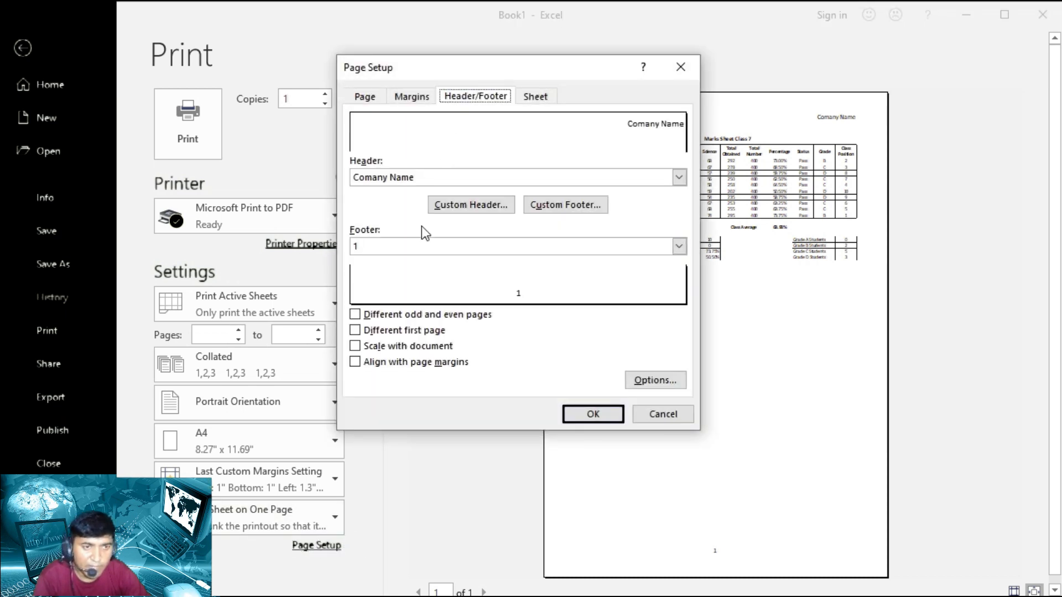
pyautogui.click(566, 206)
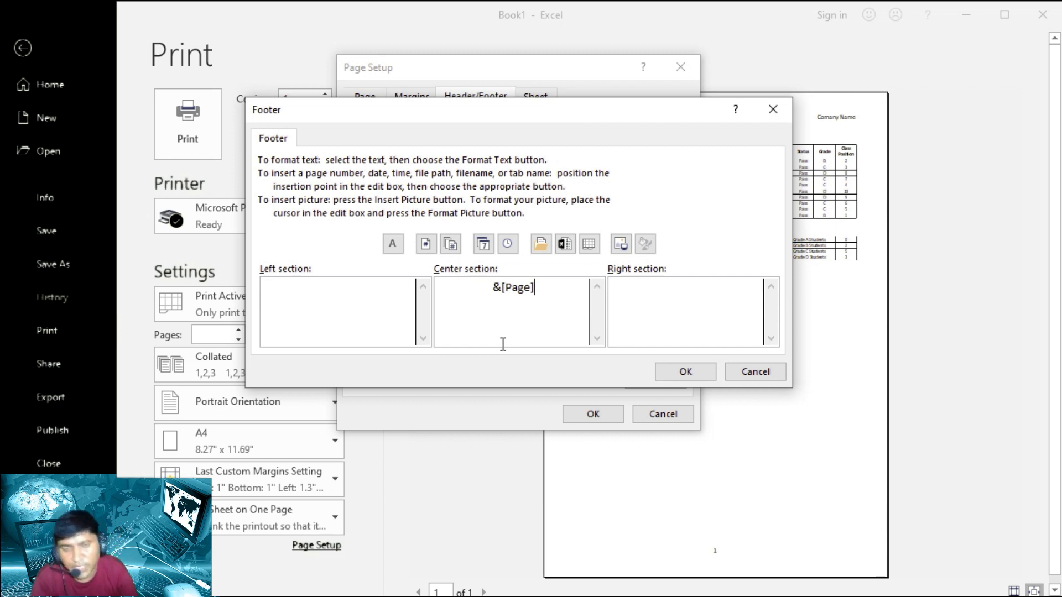
pyautogui.write('of')
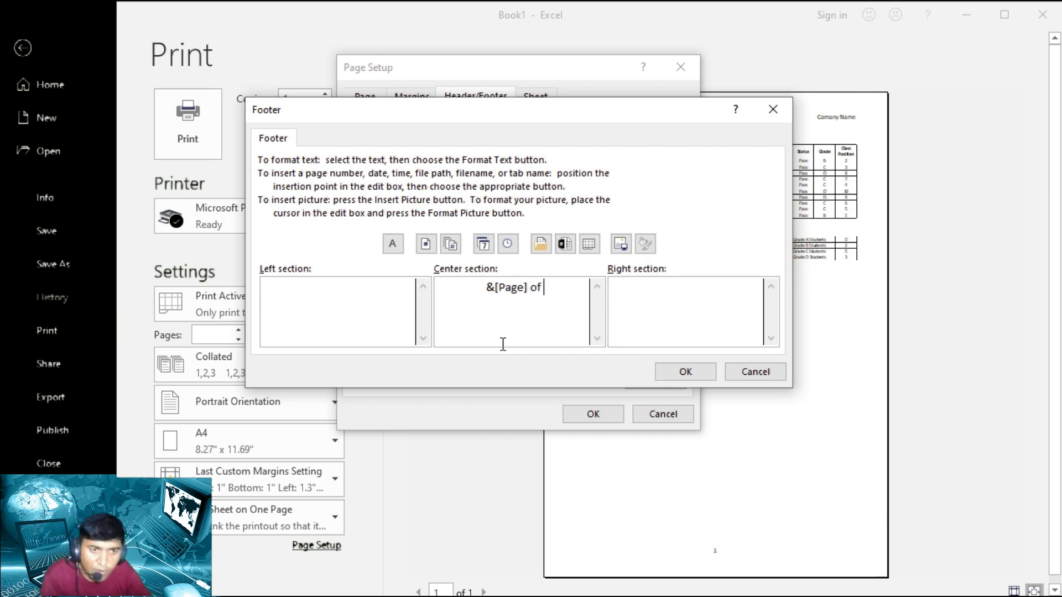
pyautogui.click(451, 246)
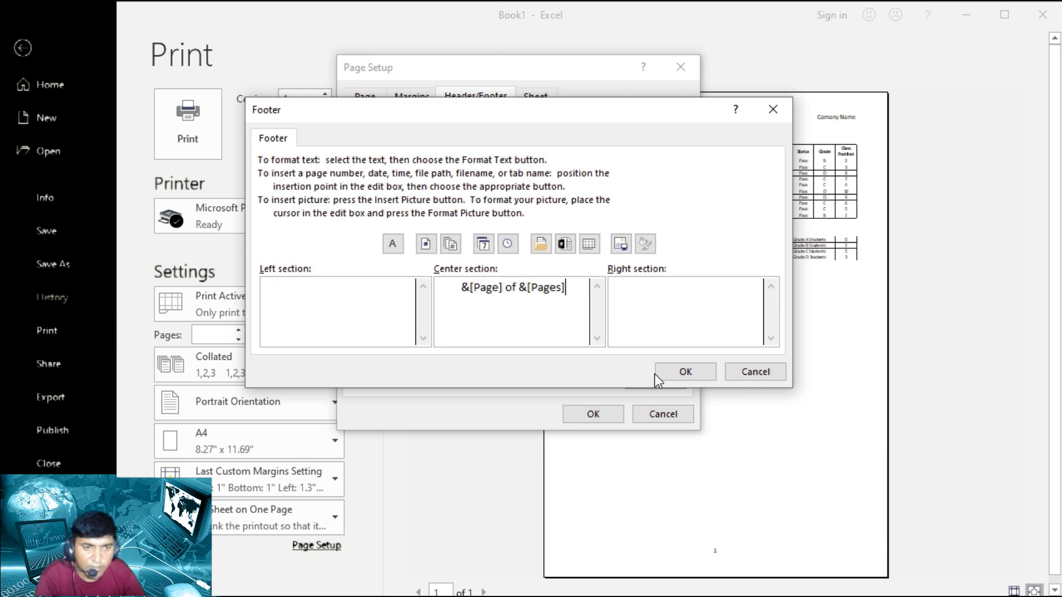
pyautogui.click(674, 370)
pyautogui.click(595, 412)
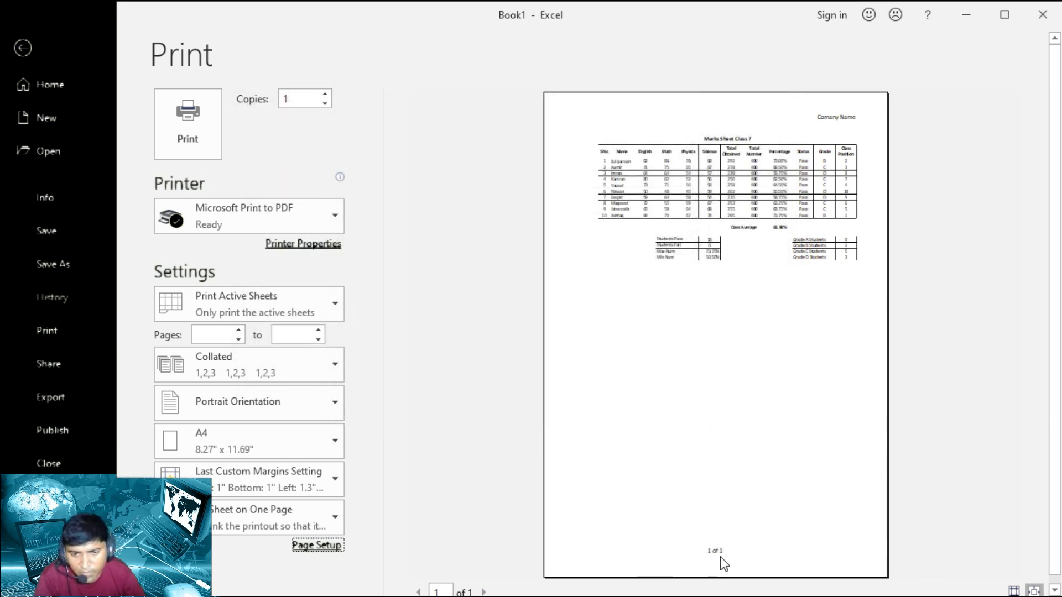
# Set the print scaling to 100% of normal size and check the footer numbering on both preview pages
pyautogui.click(300, 548)
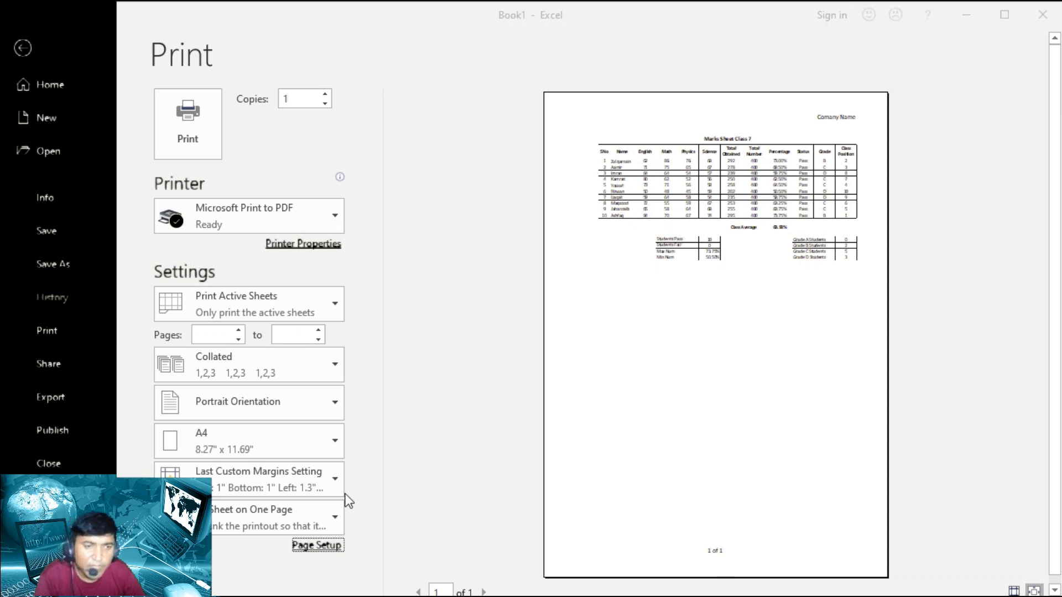
pyautogui.click(362, 195)
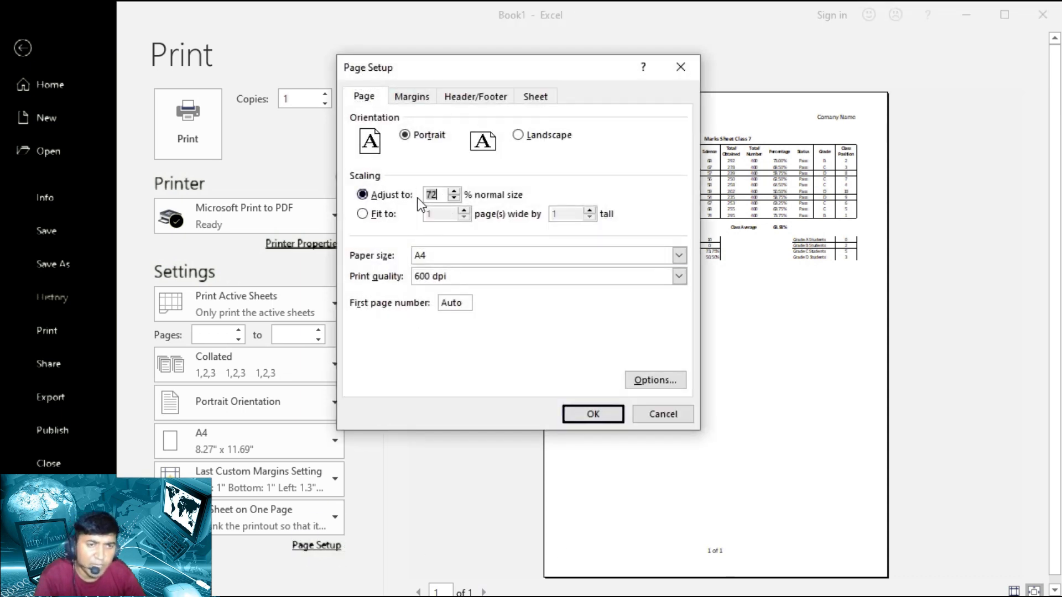
pyautogui.write('100')
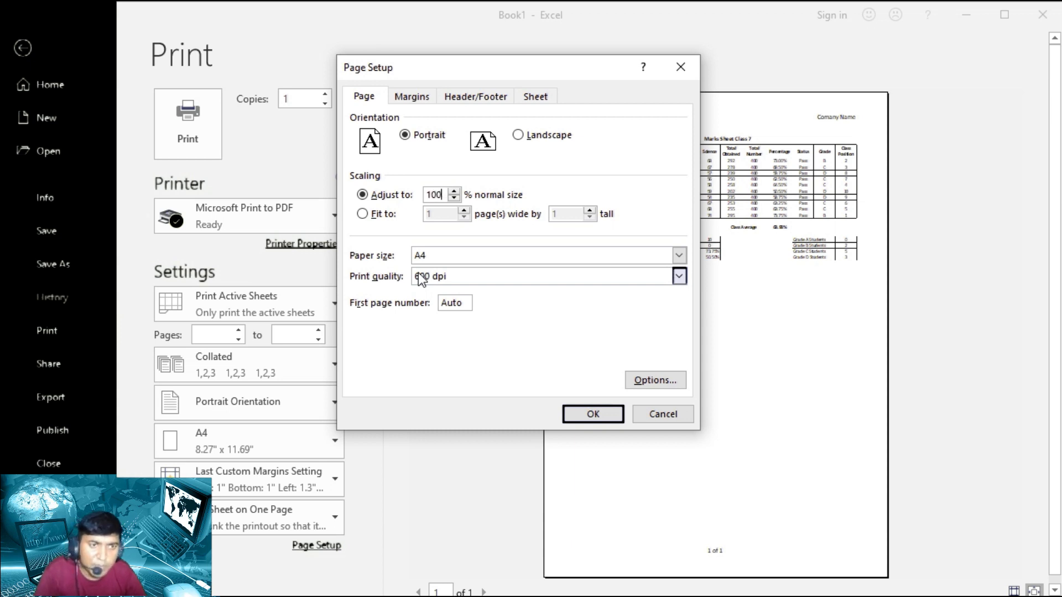
pyautogui.press('Return')
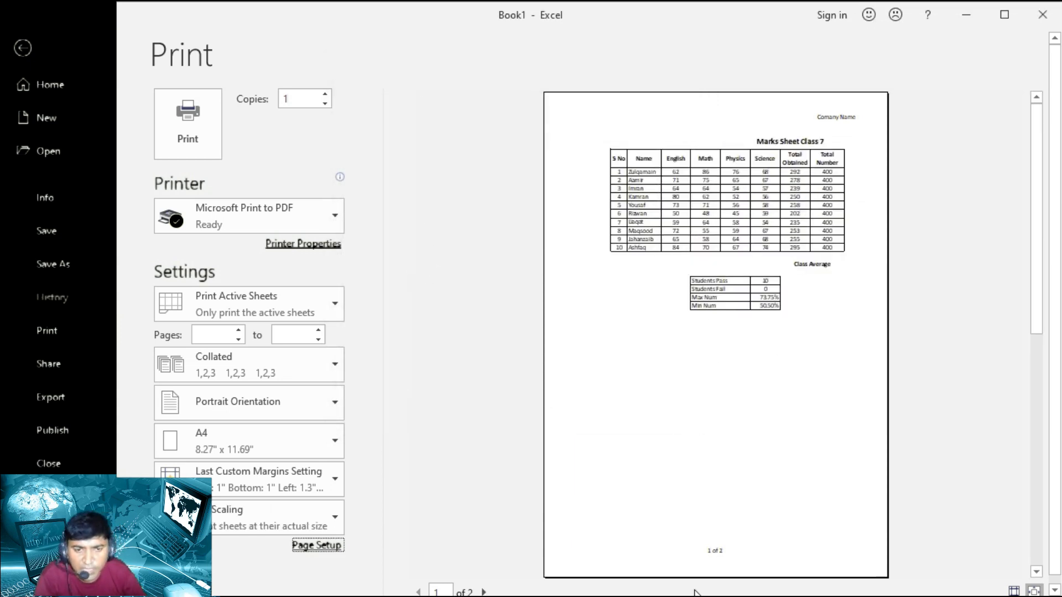
pyautogui.click(485, 591)
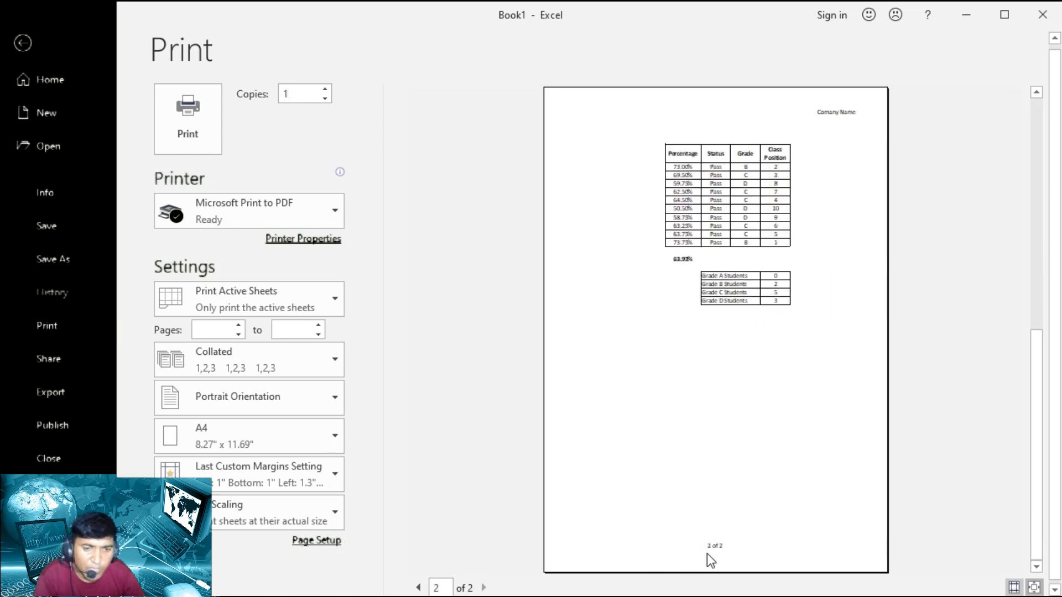
pyautogui.click(418, 588)
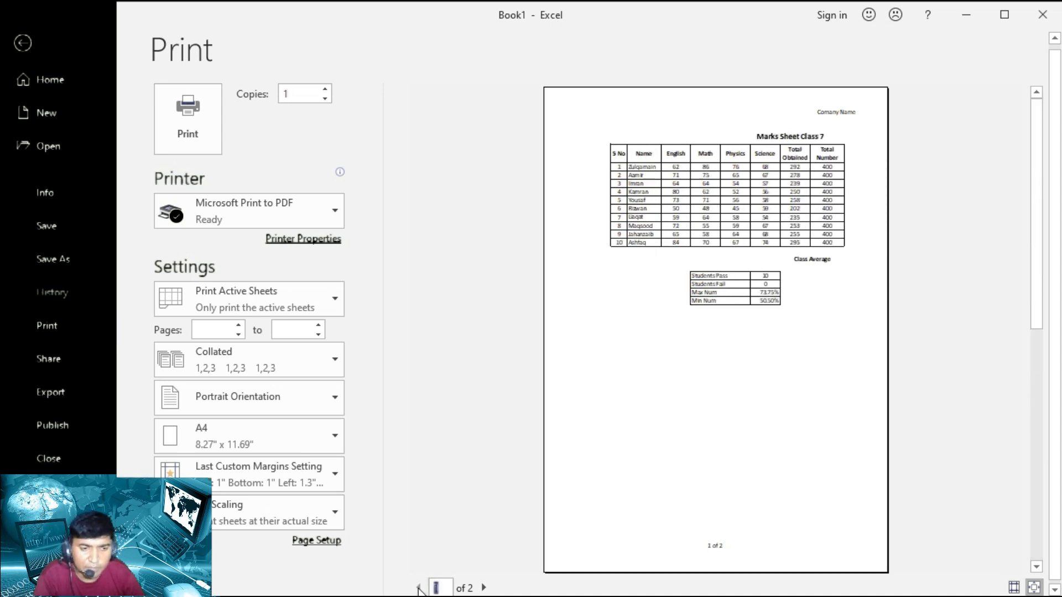
# Insert the date and time codes in the custom footer's right section and apply the footer
pyautogui.click(312, 542)
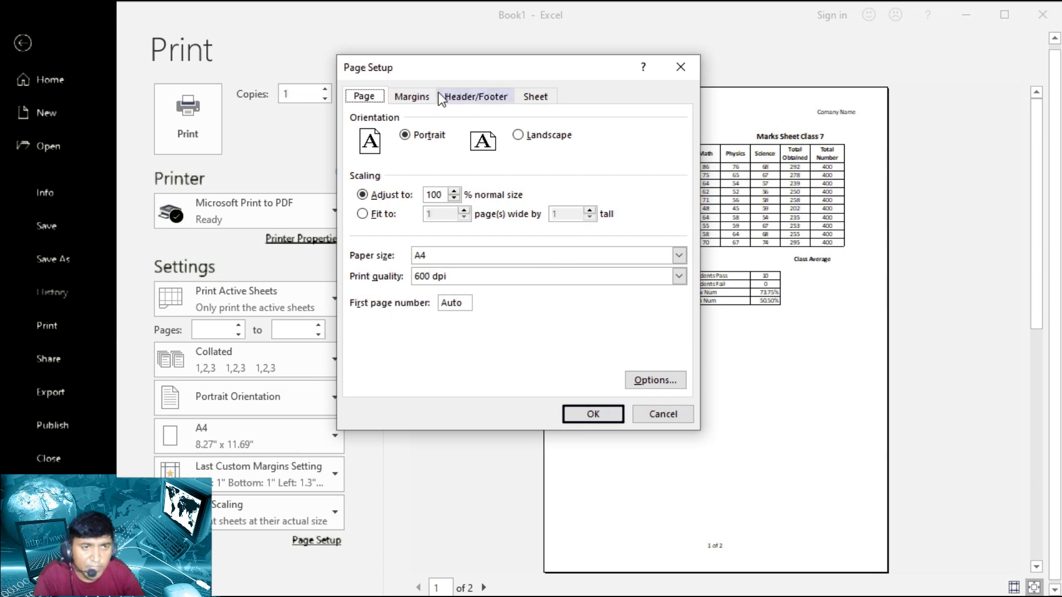
pyautogui.click(467, 98)
pyautogui.click(567, 204)
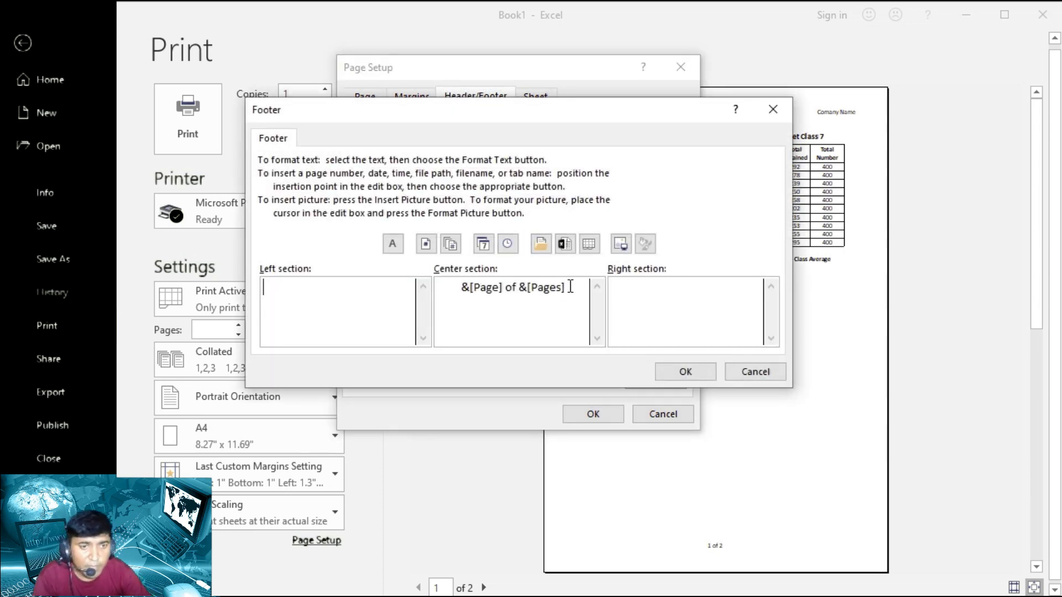
pyautogui.click(641, 293)
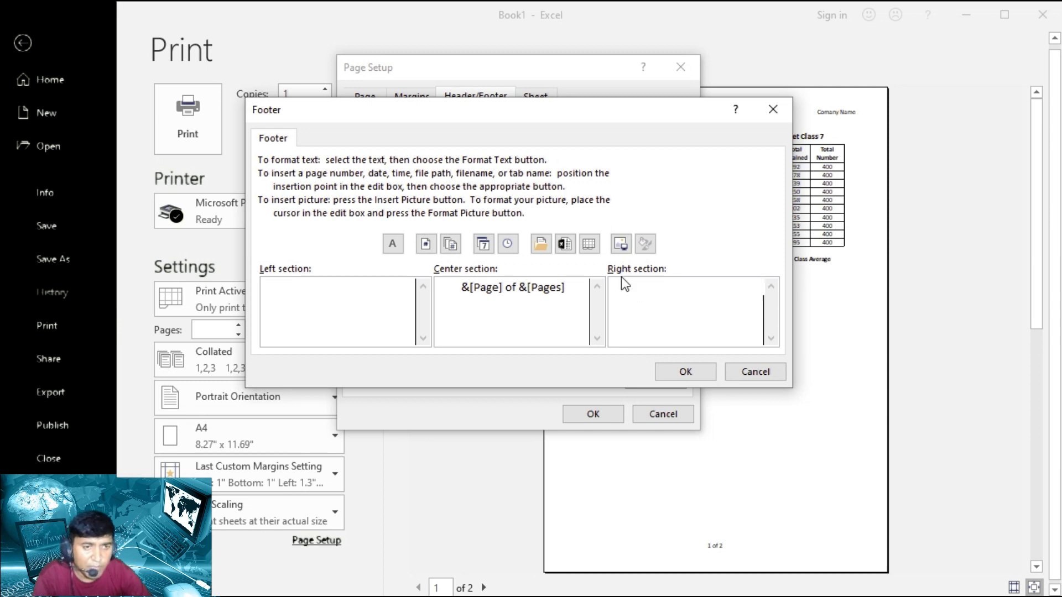
pyautogui.click(485, 244)
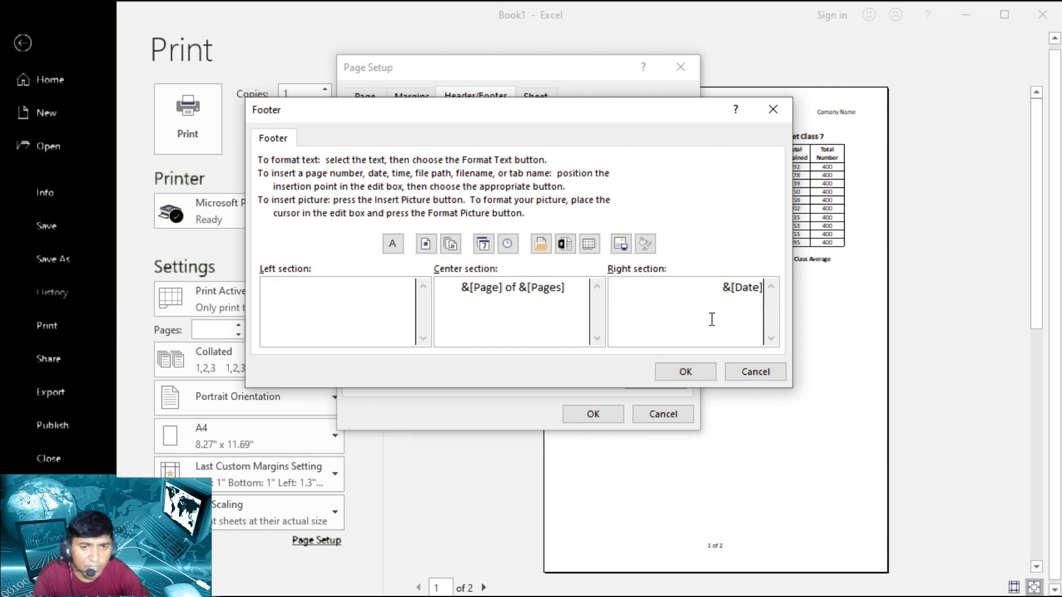
pyautogui.click(507, 244)
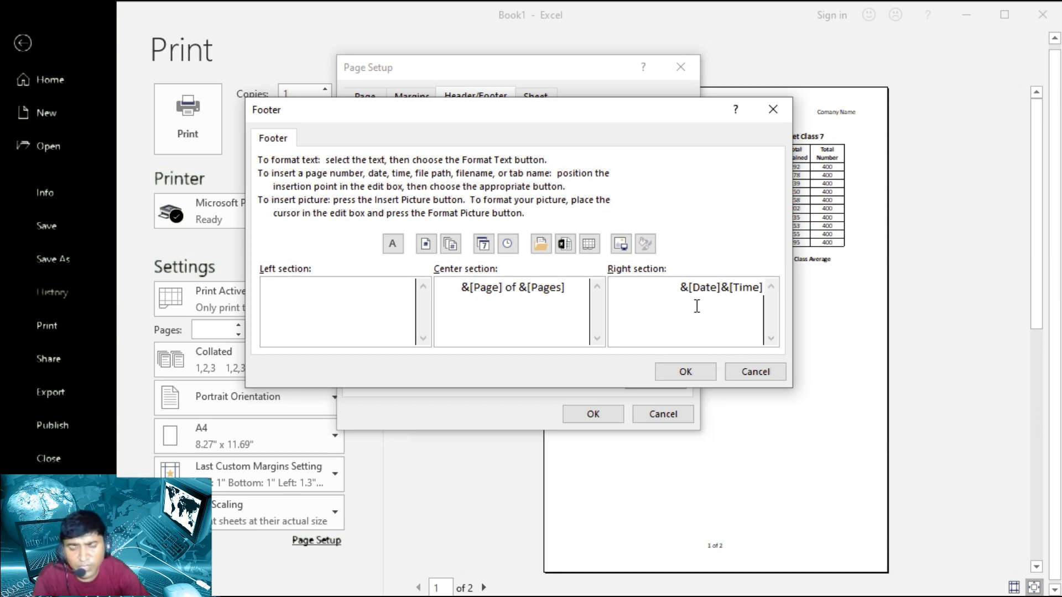
pyautogui.click(686, 372)
pyautogui.click(593, 414)
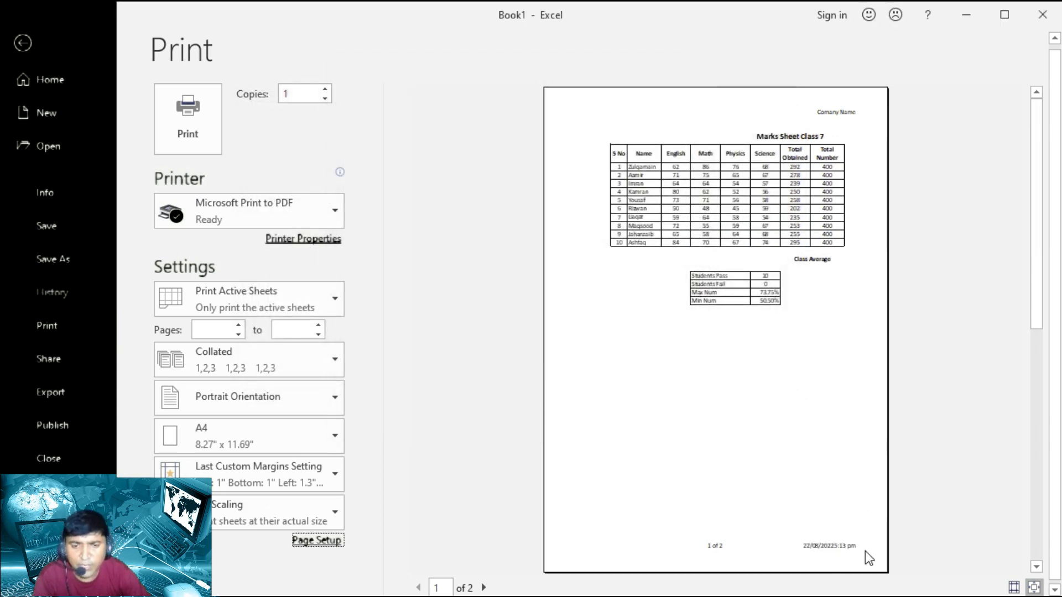
# Insert the file name code in the custom footer's left section, apply it, and return to the worksheet
pyautogui.click(317, 540)
pyautogui.click(486, 92)
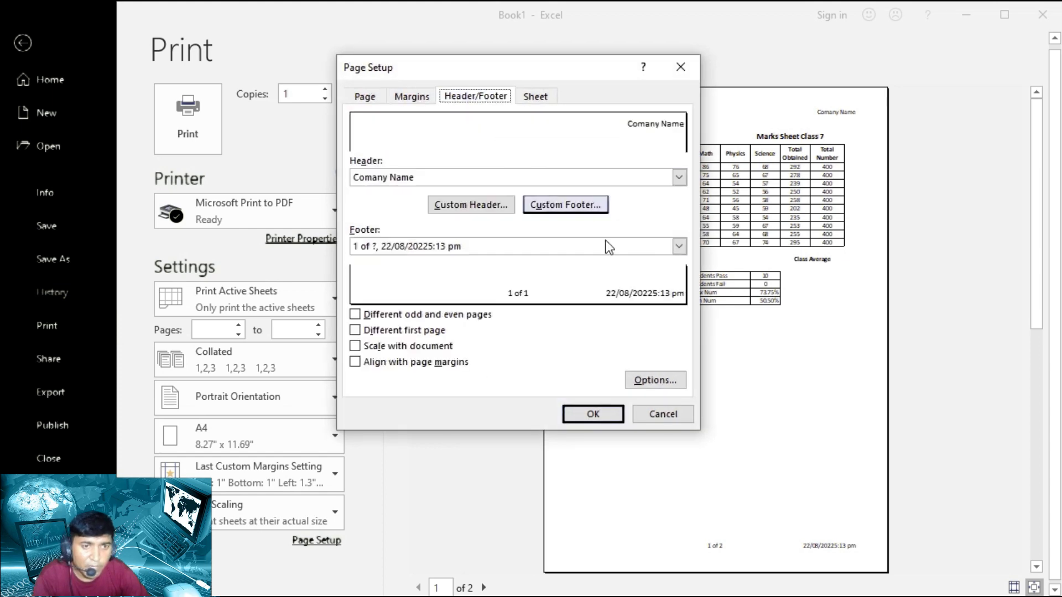
pyautogui.click(563, 205)
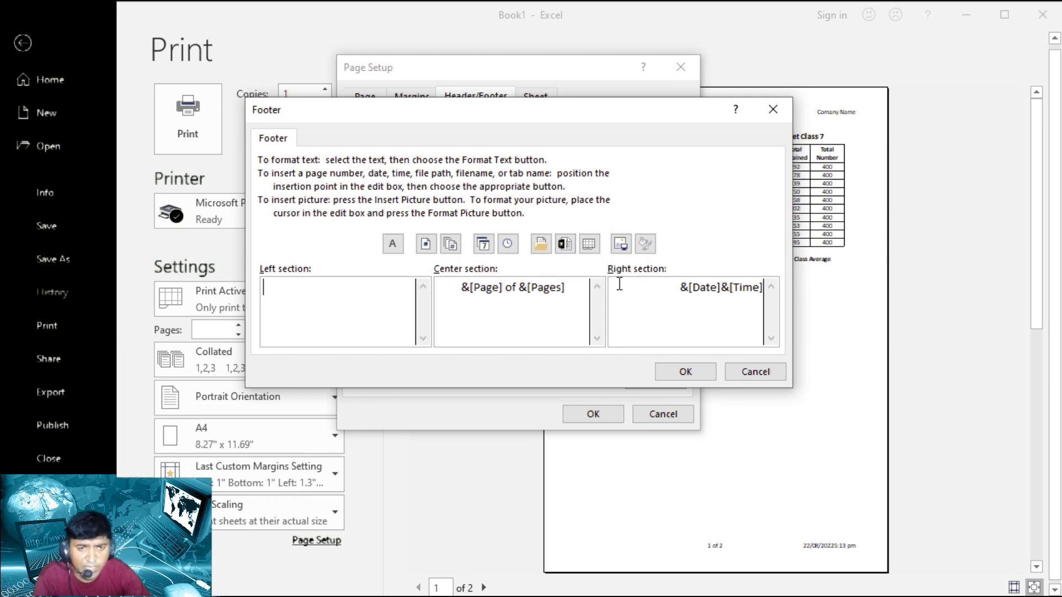
pyautogui.click(567, 247)
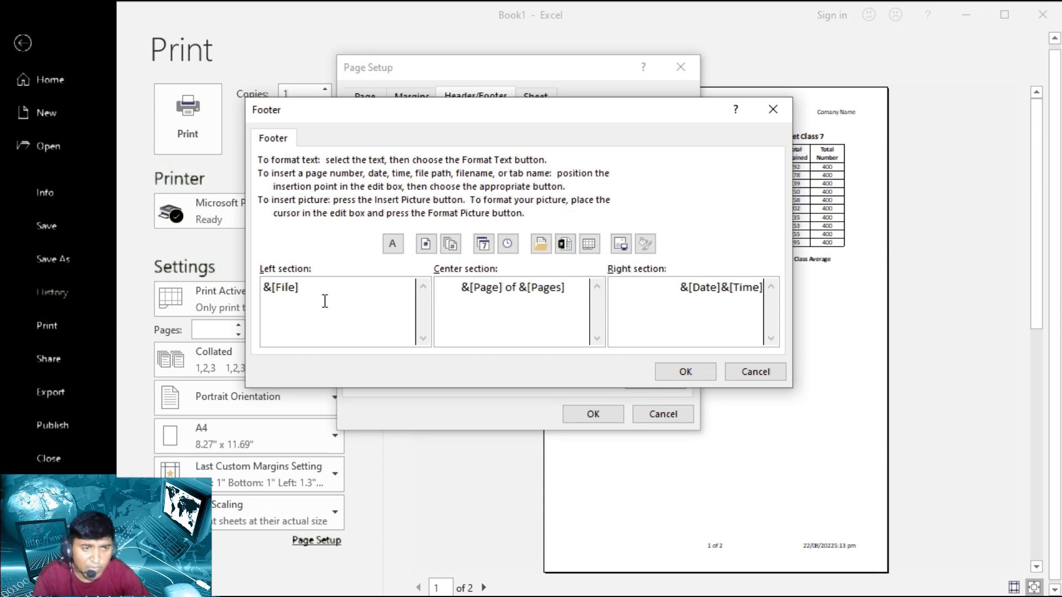
pyautogui.click(674, 373)
pyautogui.click(593, 414)
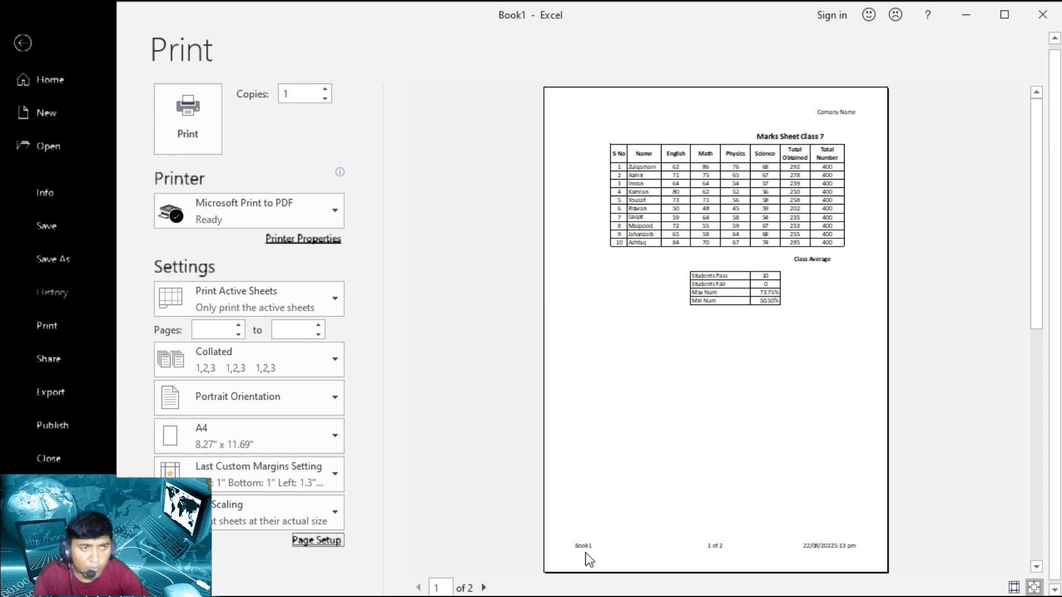
pyautogui.click(14, 43)
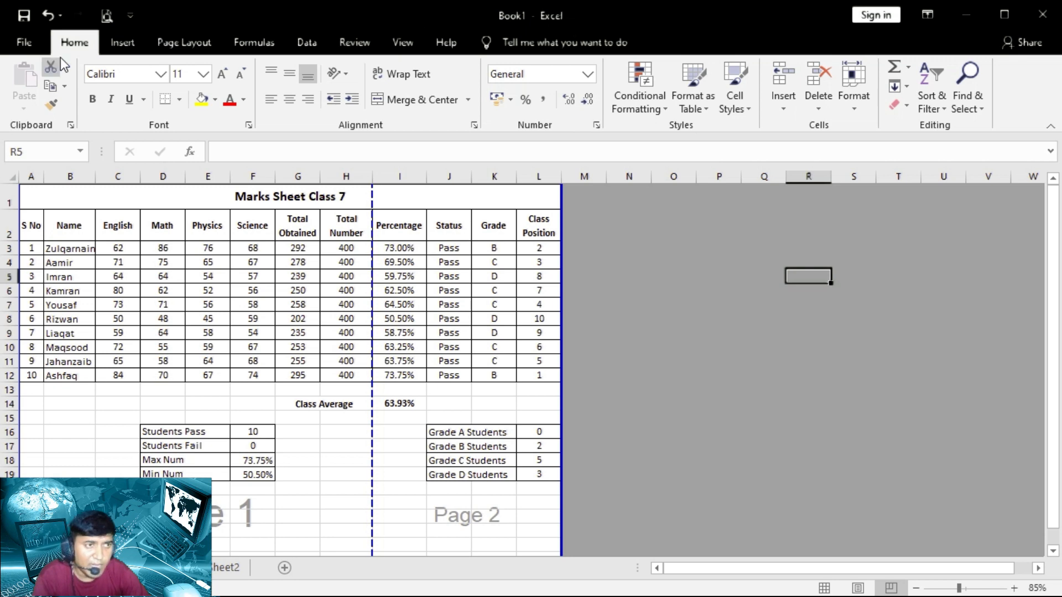
# Clear the left, center and right sections of the custom footer
pyautogui.hotkey('ctrl', 'p')
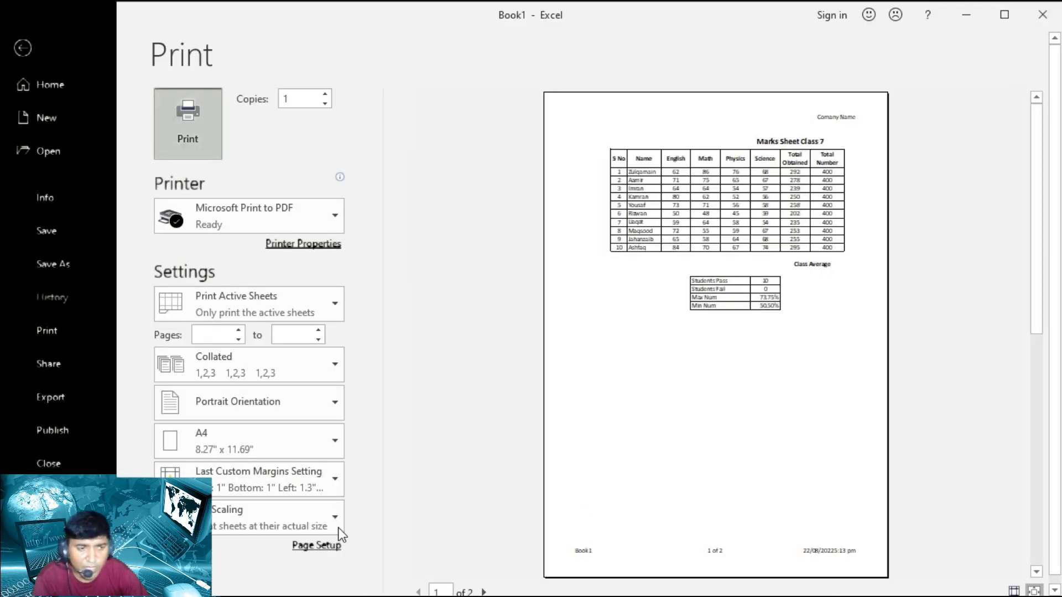
pyautogui.click(317, 545)
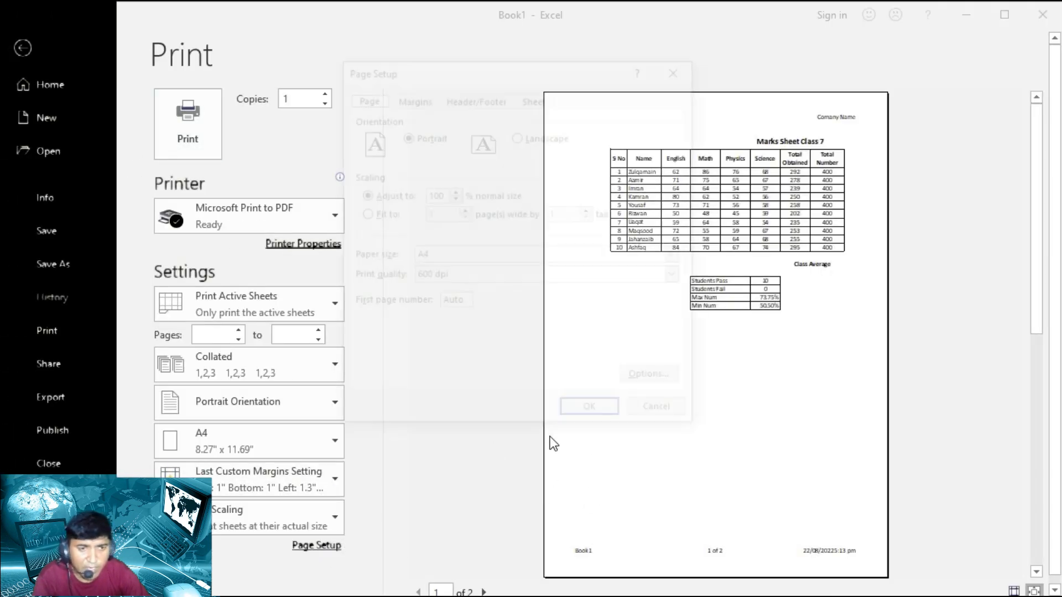
pyautogui.click(476, 97)
pyautogui.click(565, 204)
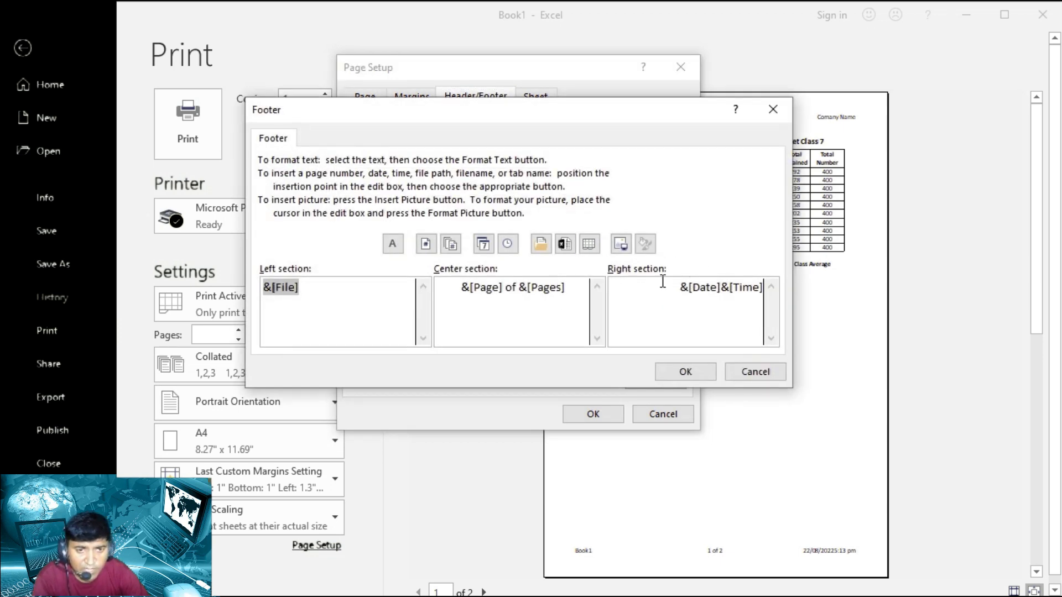
pyautogui.moveTo(663, 282); pyautogui.dragTo(769, 287)
pyautogui.press('Delete')
pyautogui.moveTo(581, 286); pyautogui.dragTo(267, 313)
pyautogui.press('Delete')
pyautogui.press('Delete')
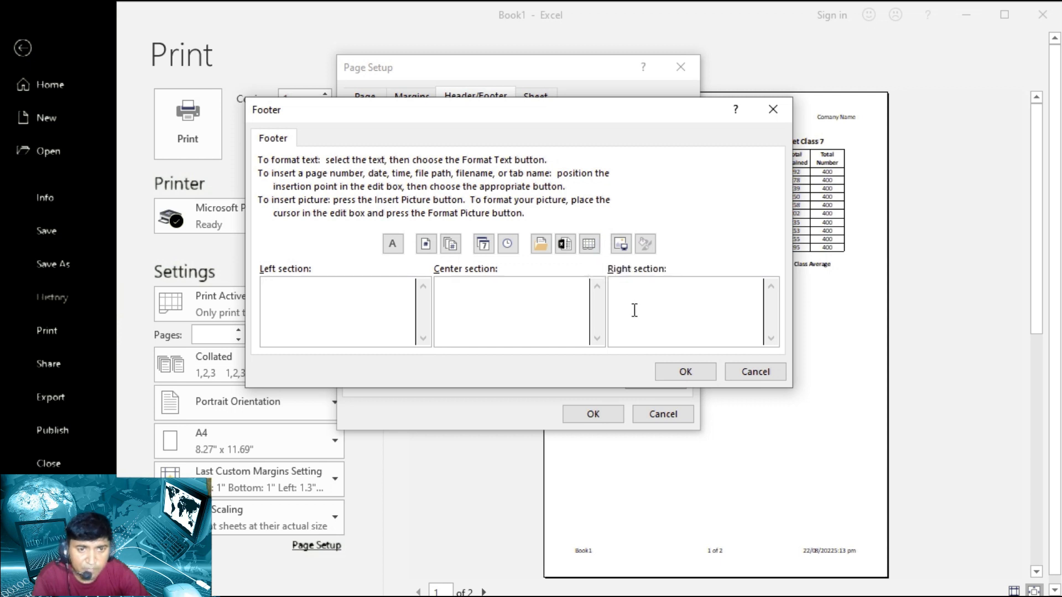
# Insert the sheet name code in the custom footer's right section, apply it, and return to the worksheet
pyautogui.click(589, 244)
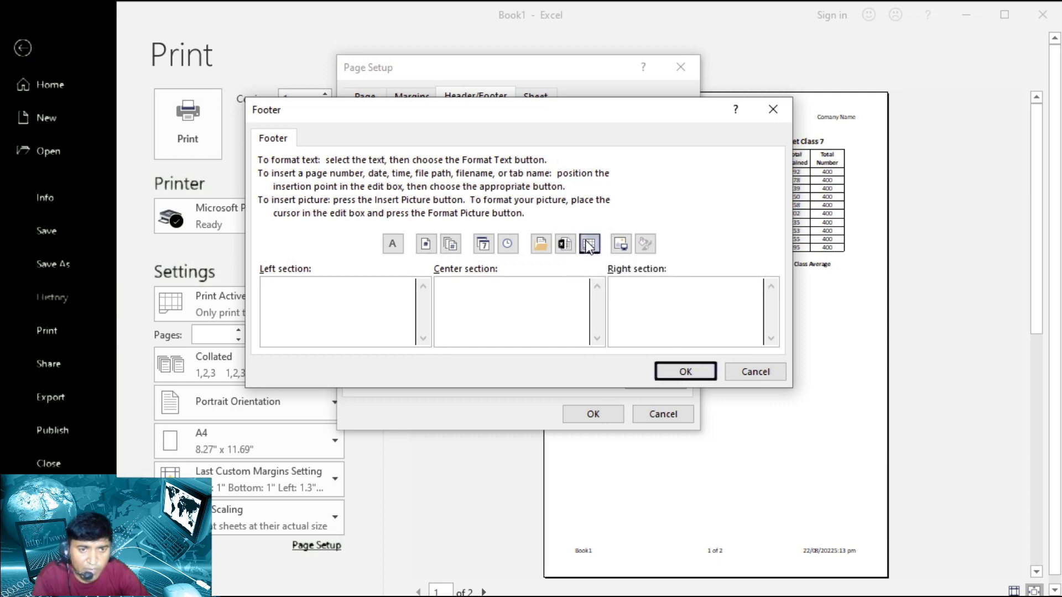
pyautogui.click(708, 366)
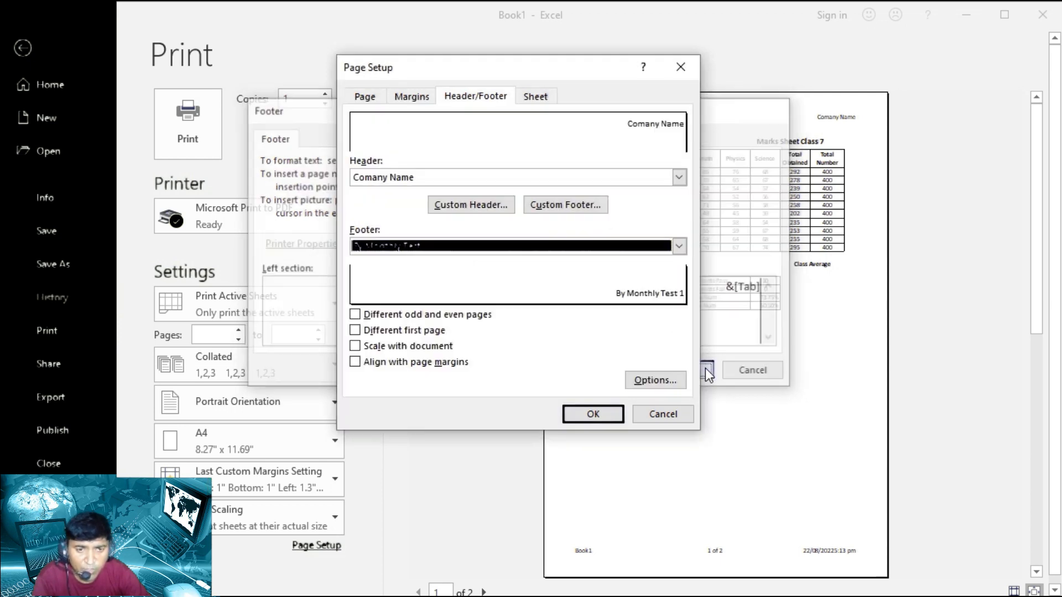
pyautogui.click(591, 414)
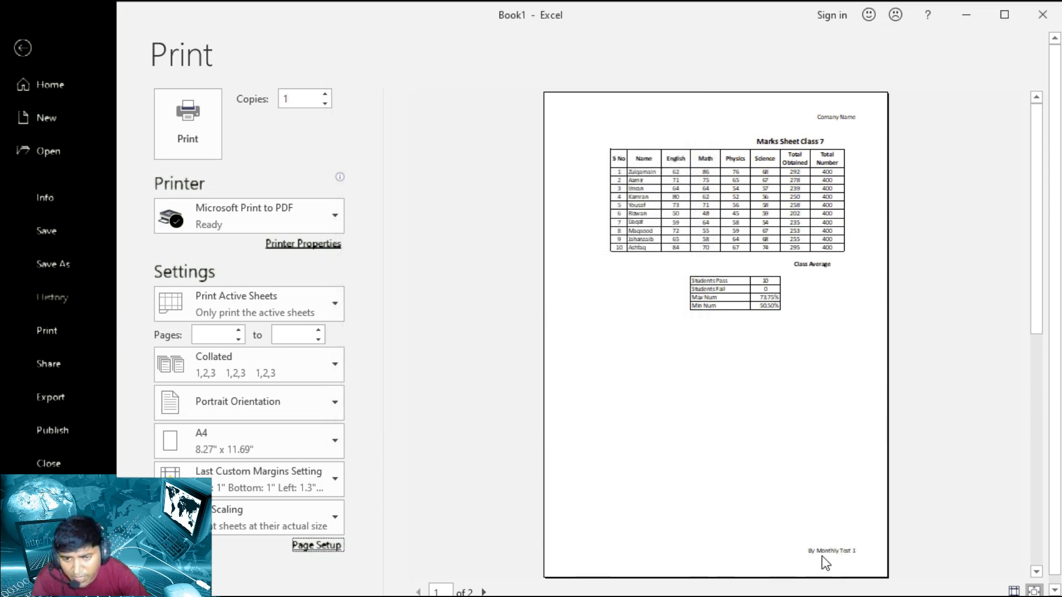
pyautogui.click(21, 44)
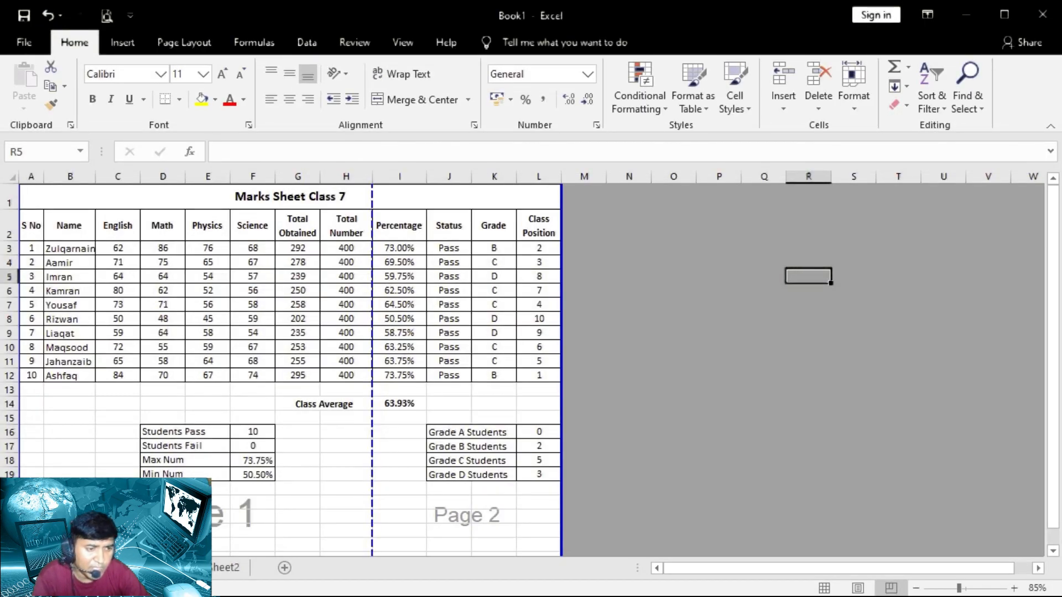
# Rename Sheet2 as xyz and return to the marks sheet
pyautogui.click(224, 572)
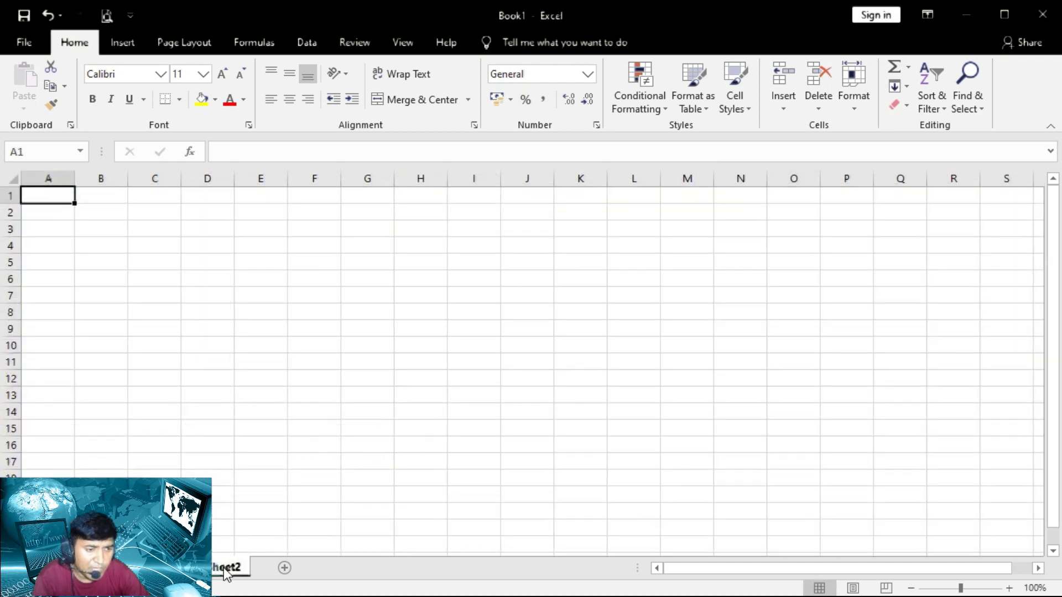
pyautogui.doubleClick(227, 567)
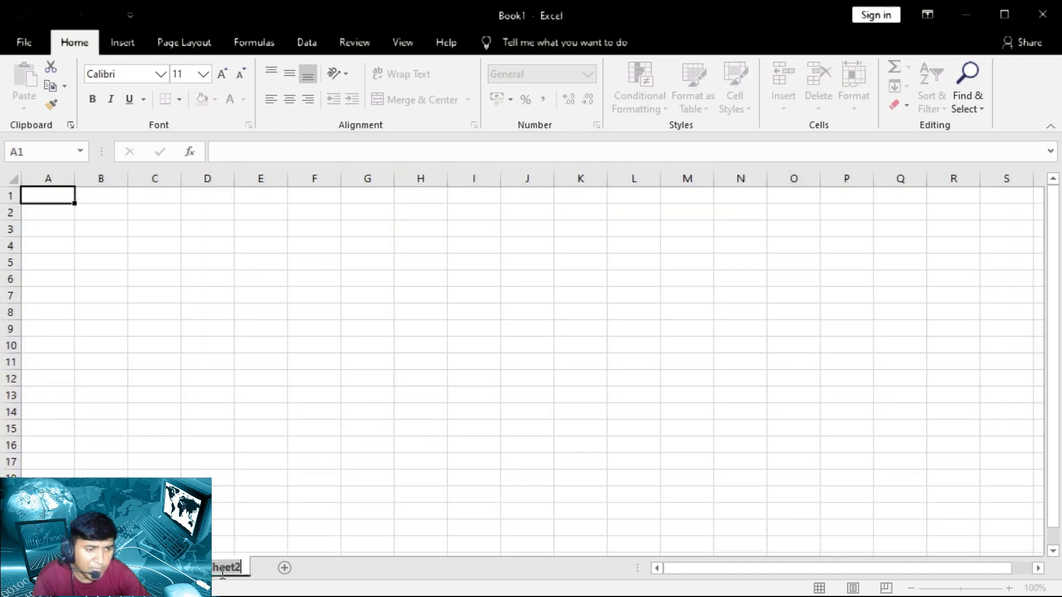
pyautogui.write('xyz')
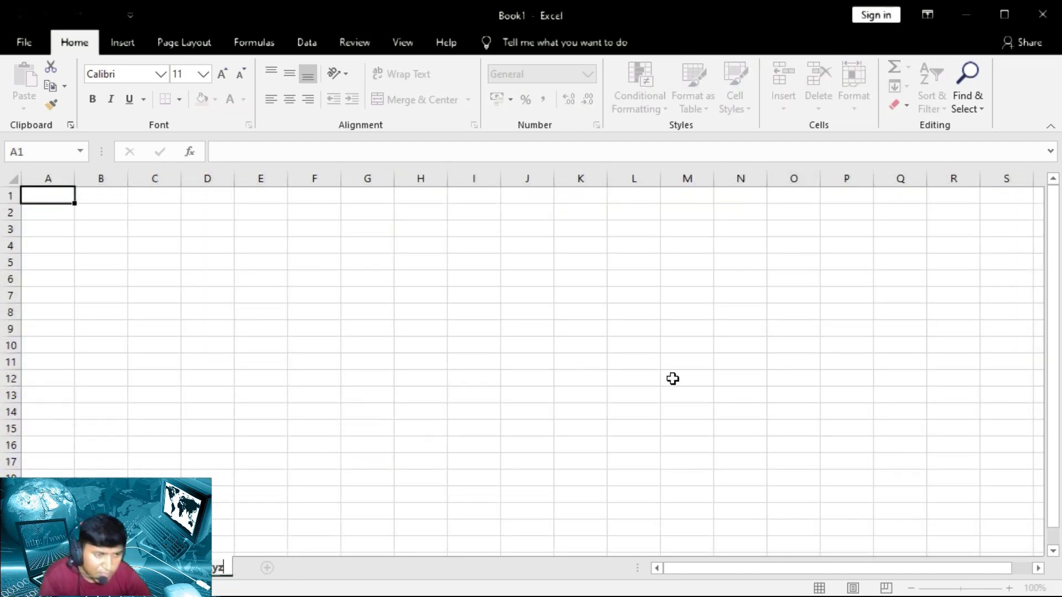
pyautogui.click(357, 458)
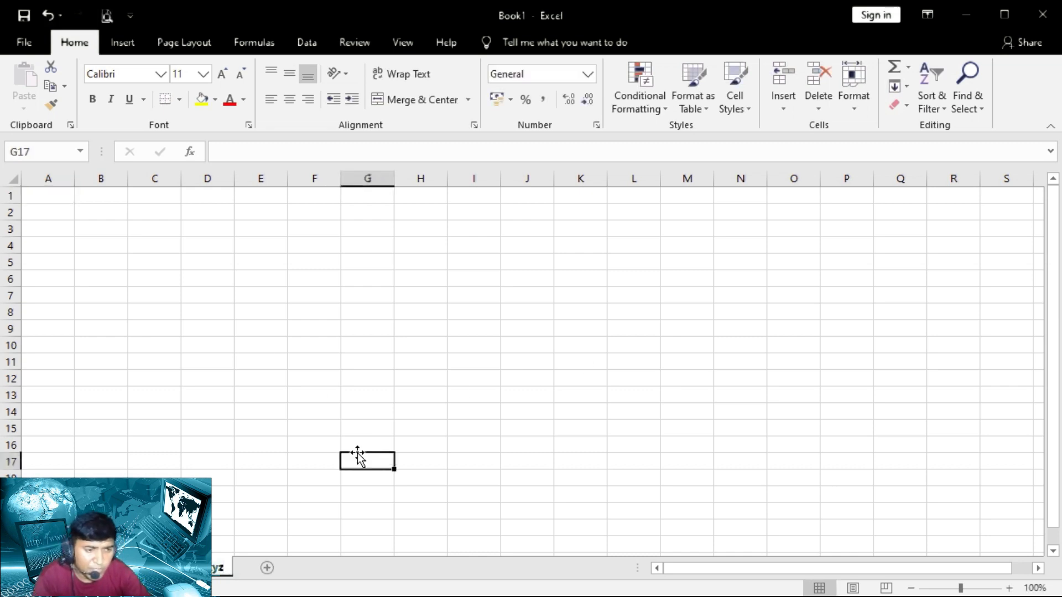
pyautogui.click(206, 567)
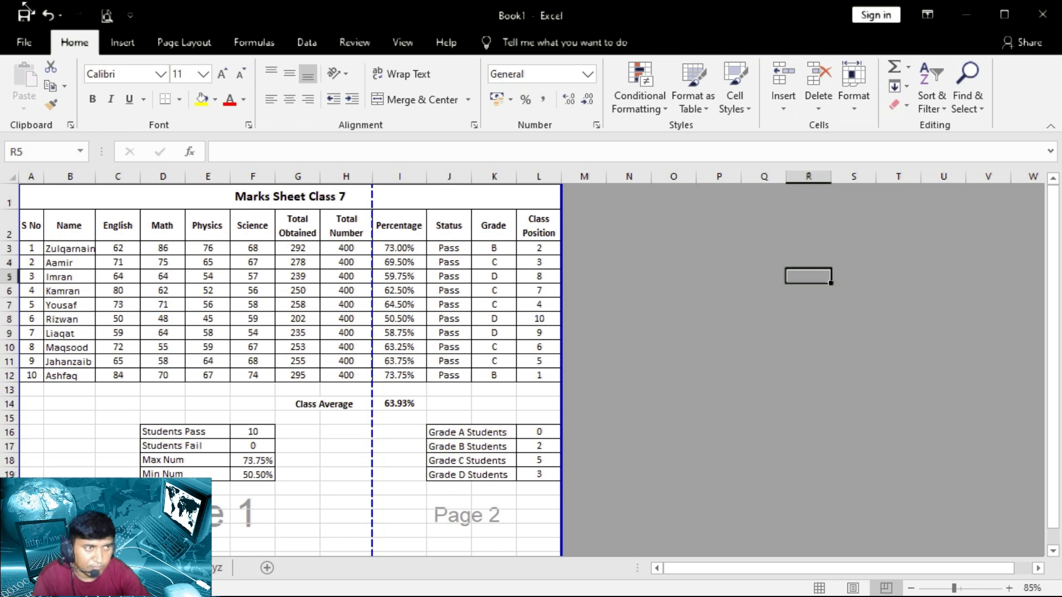
# Remove the sheet name code from the custom footer's right section
pyautogui.click(107, 17)
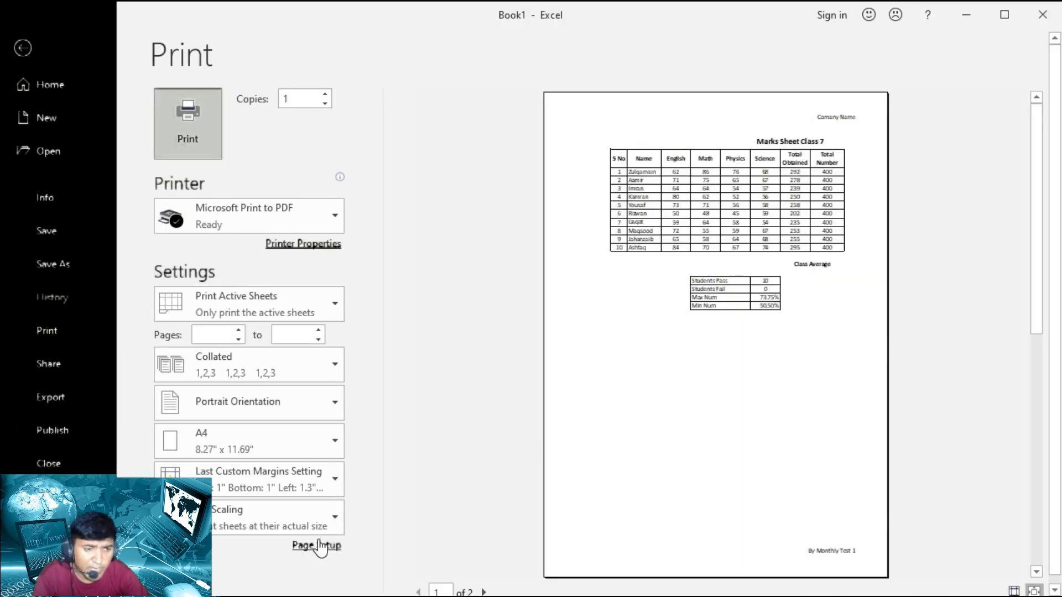
pyautogui.click(319, 546)
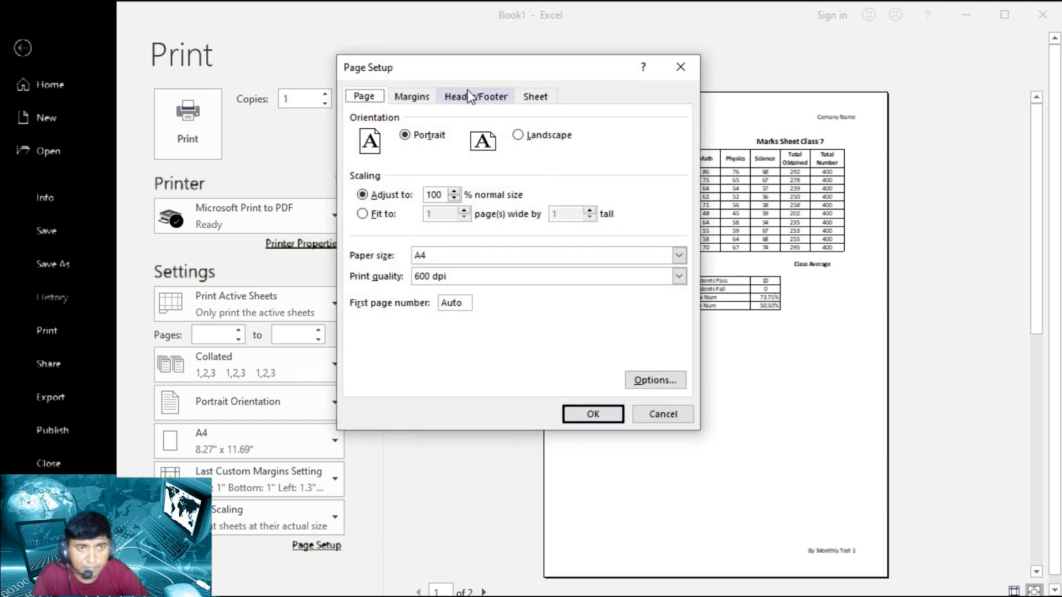
pyautogui.click(470, 88)
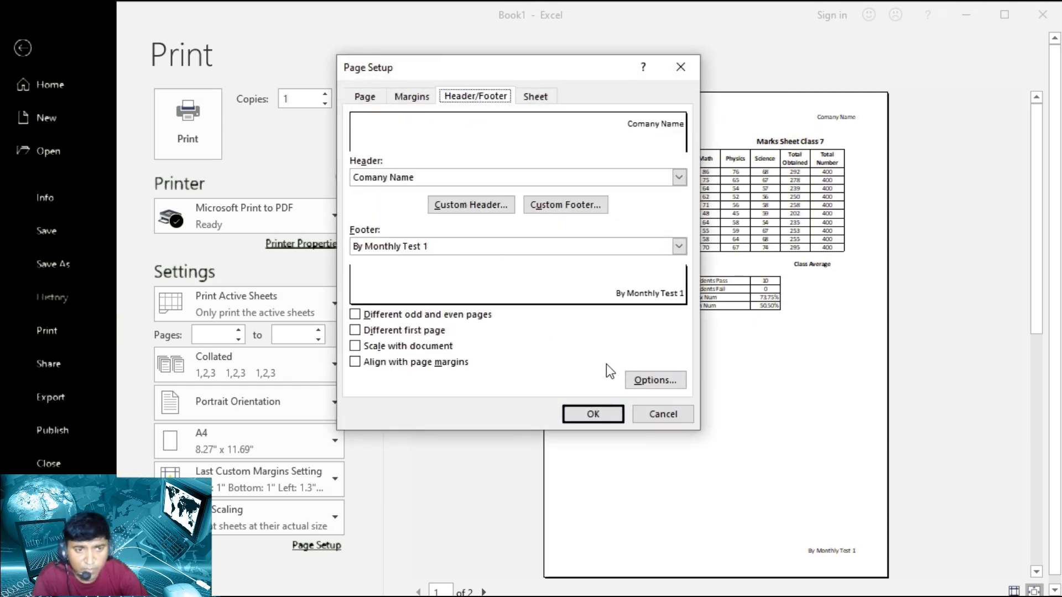
pyautogui.click(579, 202)
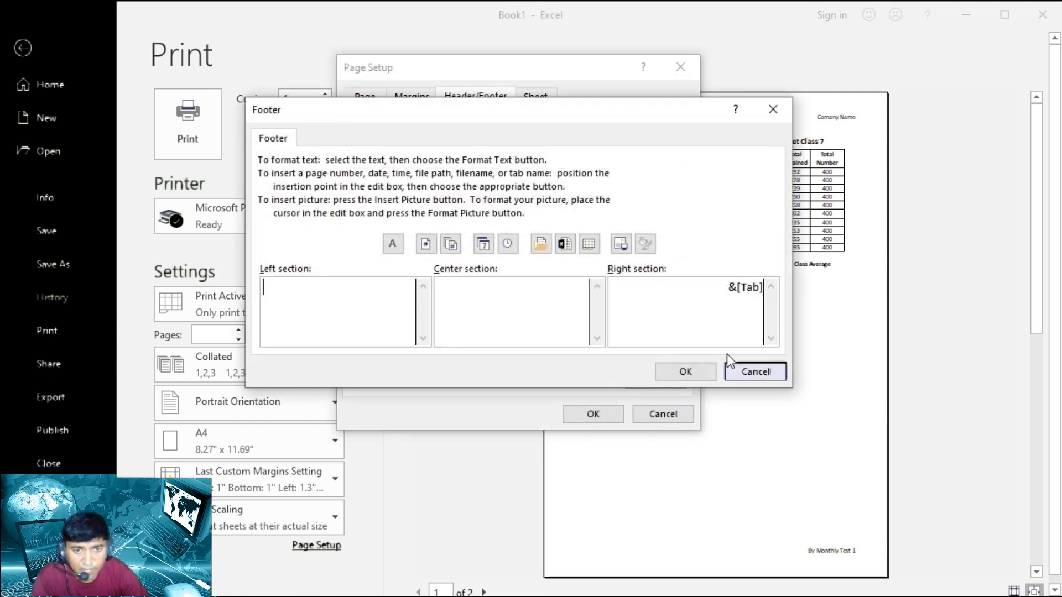
pyautogui.moveTo(719, 293); pyautogui.dragTo(789, 296)
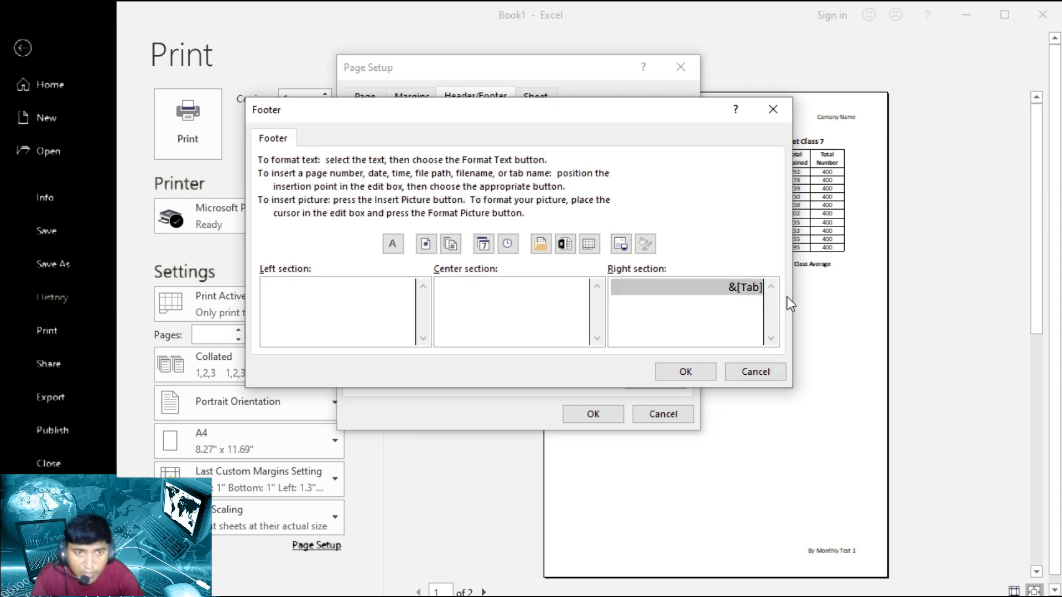
pyautogui.press('Delete')
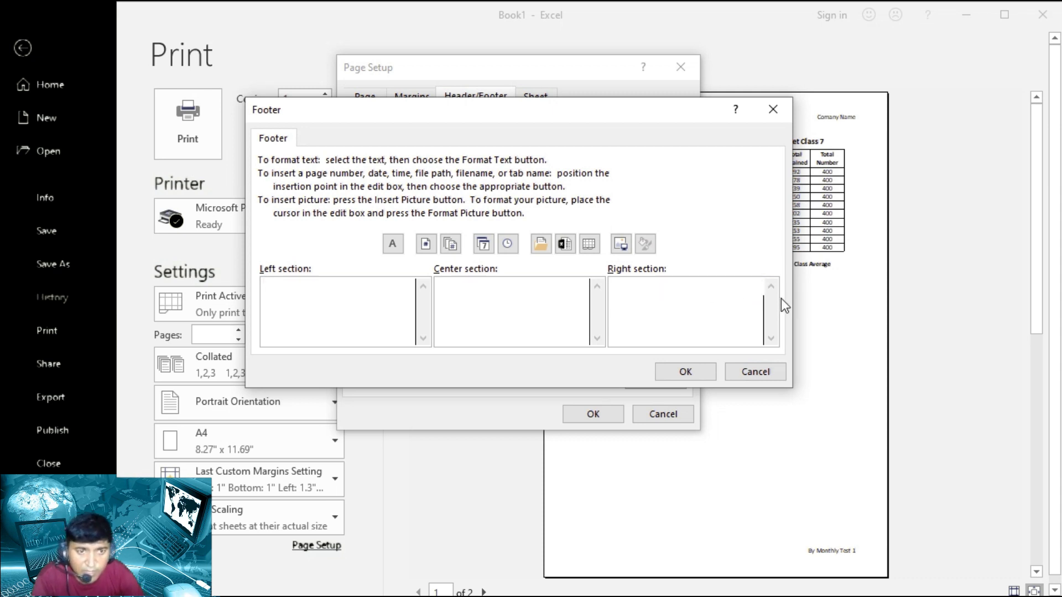
# Insert the Desktop picture The-Helping-Hand-for-Relief-and-Development-HHRD in the footer's right section and apply it to the sheet
pyautogui.click(620, 244)
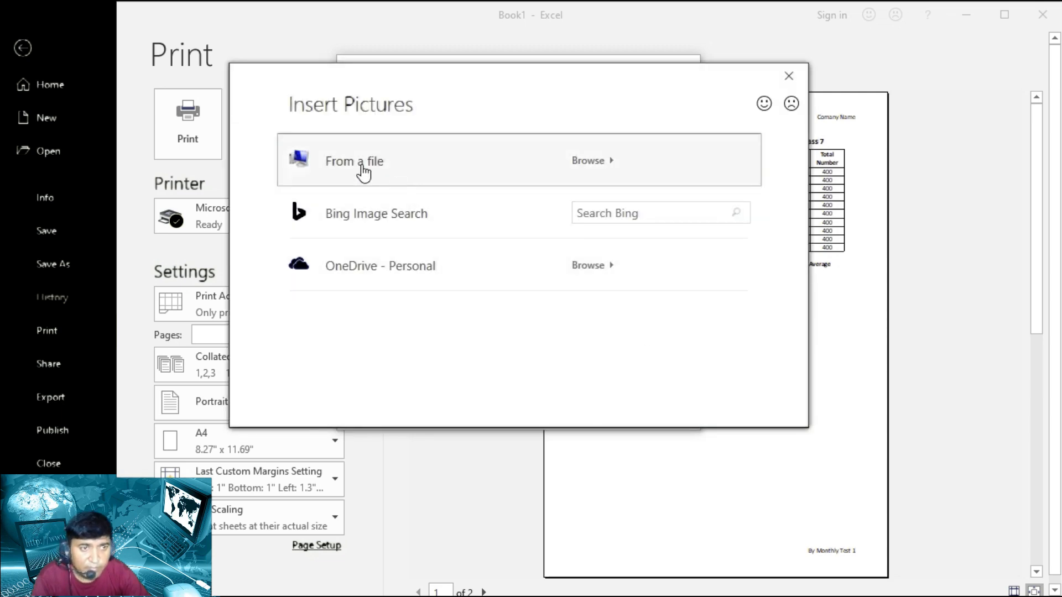
pyautogui.click(362, 172)
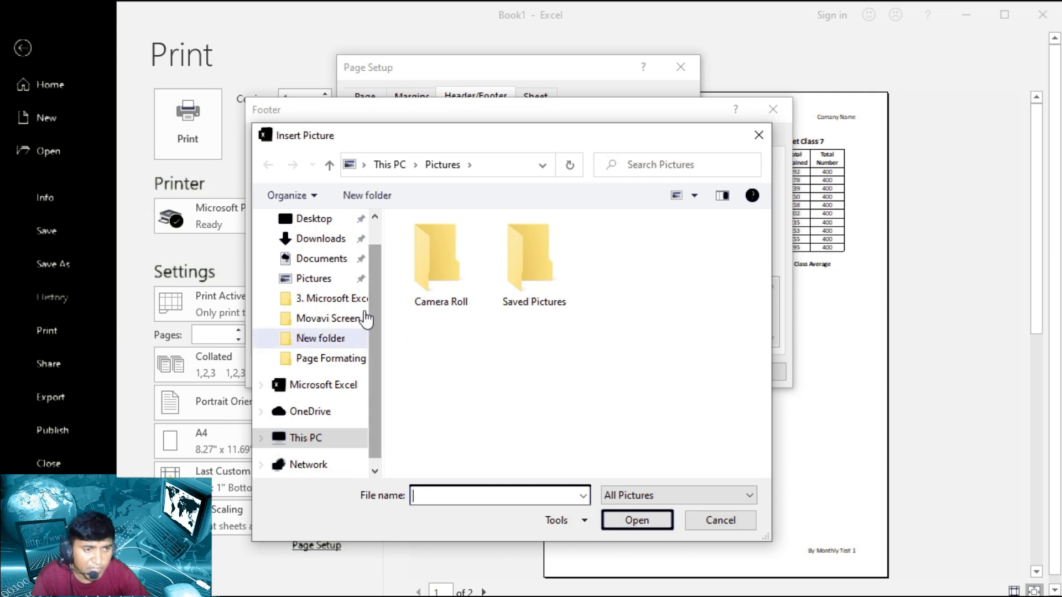
pyautogui.click(326, 239)
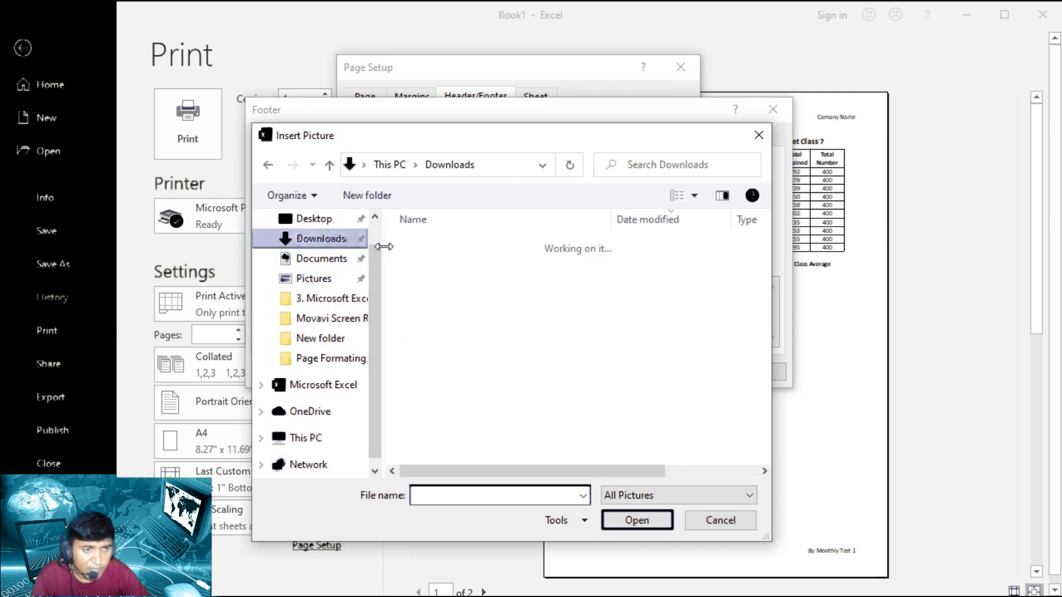
pyautogui.click(331, 224)
pyautogui.click(440, 263)
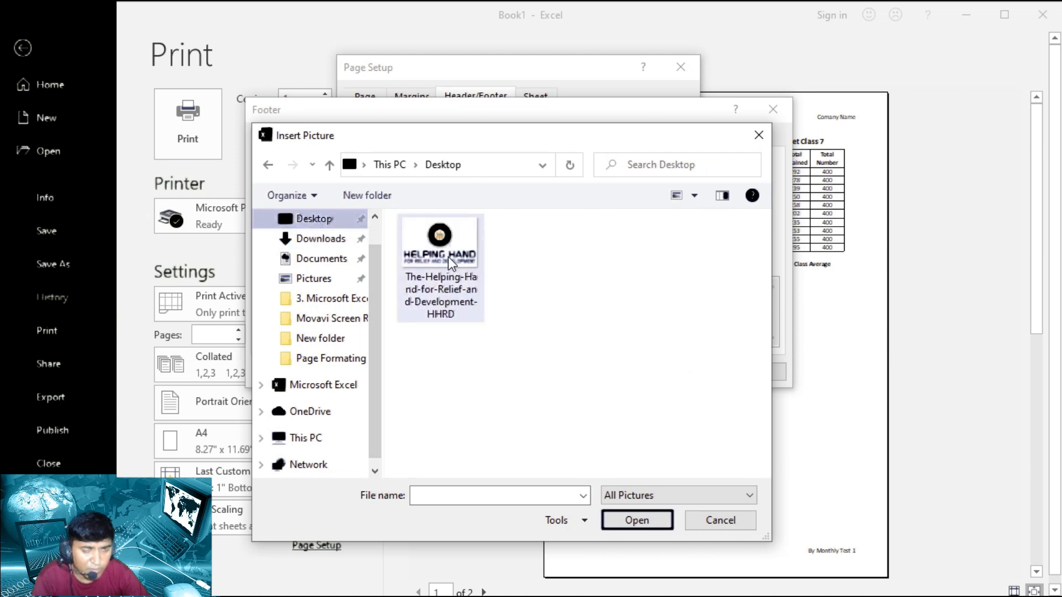
pyautogui.click(630, 522)
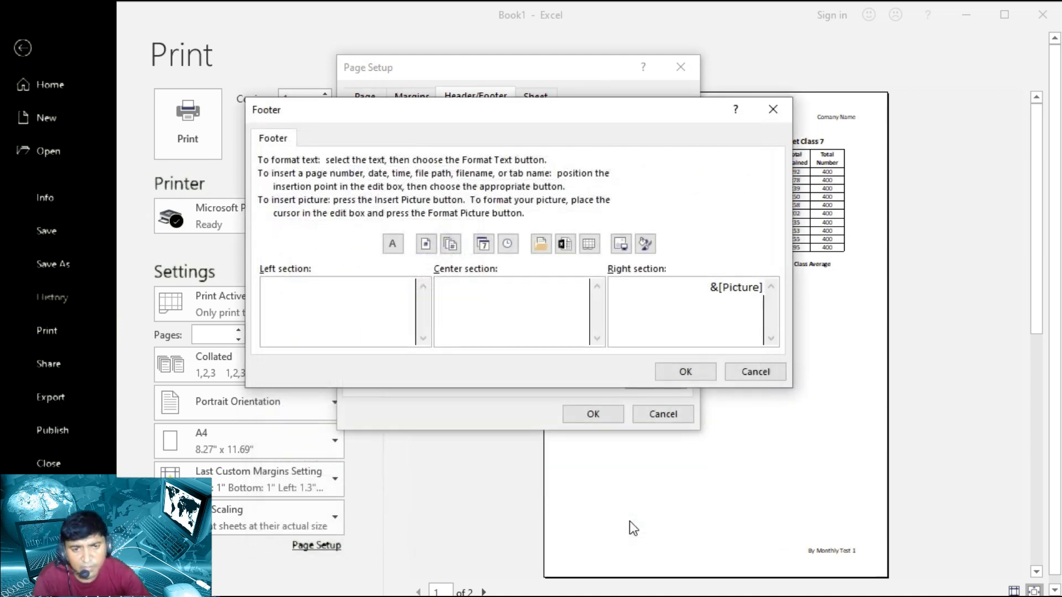
pyautogui.click(686, 371)
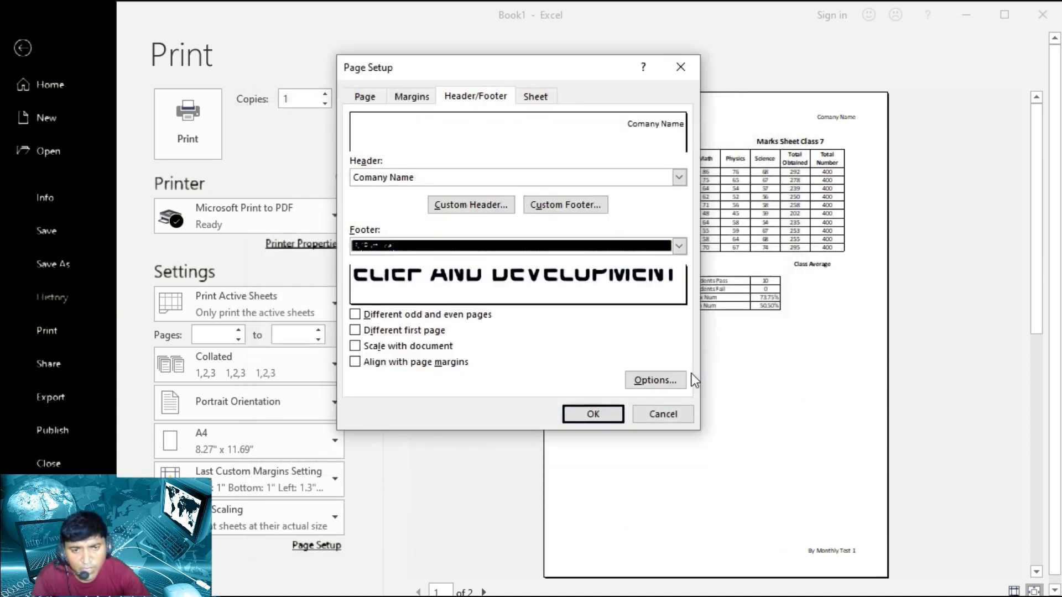
pyautogui.click(607, 414)
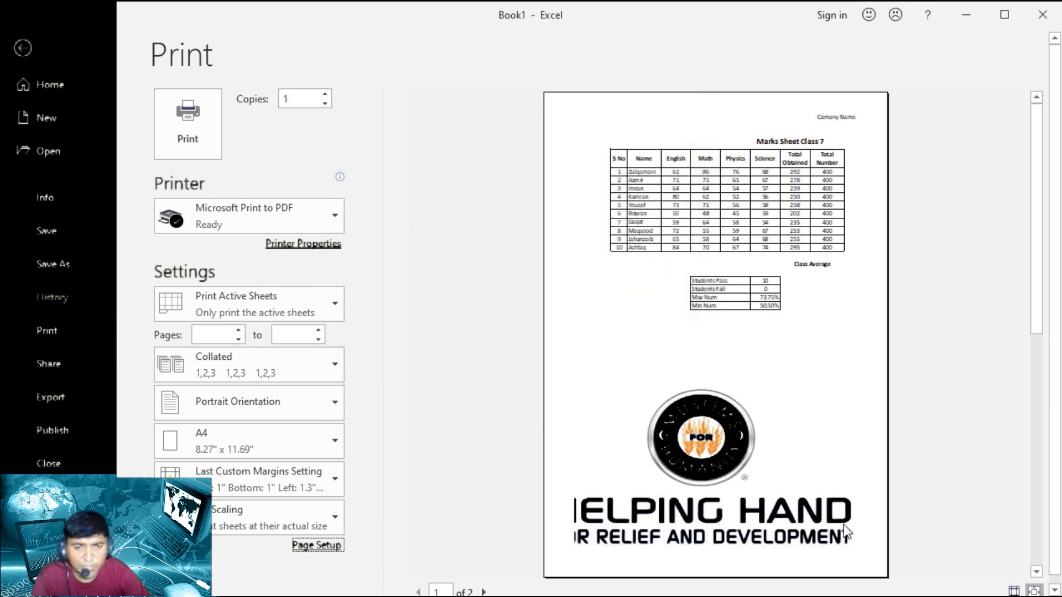
# Delete the picture code from the custom footer's right section and apply the empty footer
pyautogui.click(313, 546)
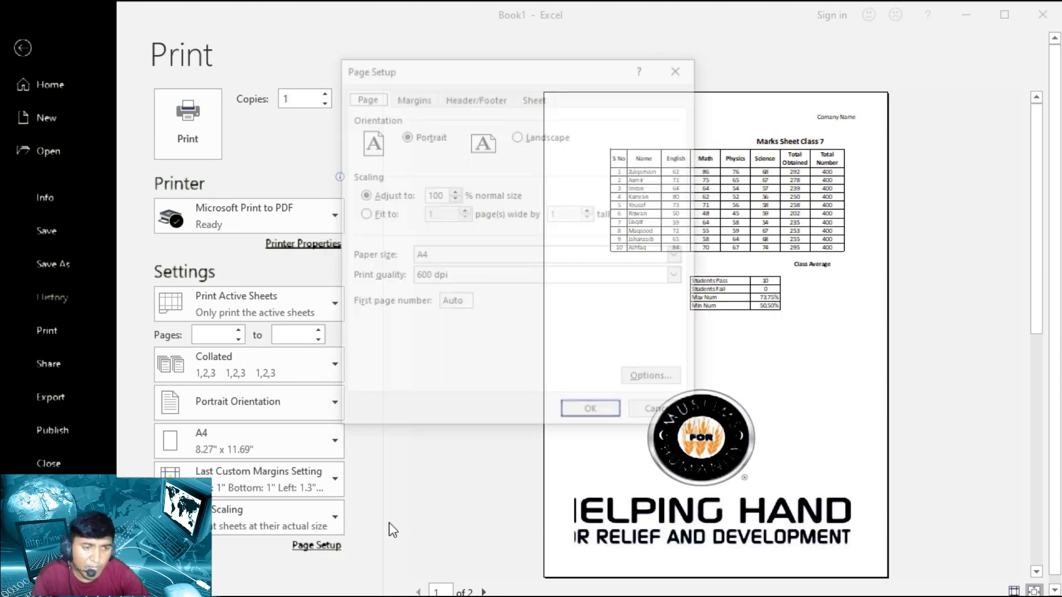
pyautogui.click(490, 101)
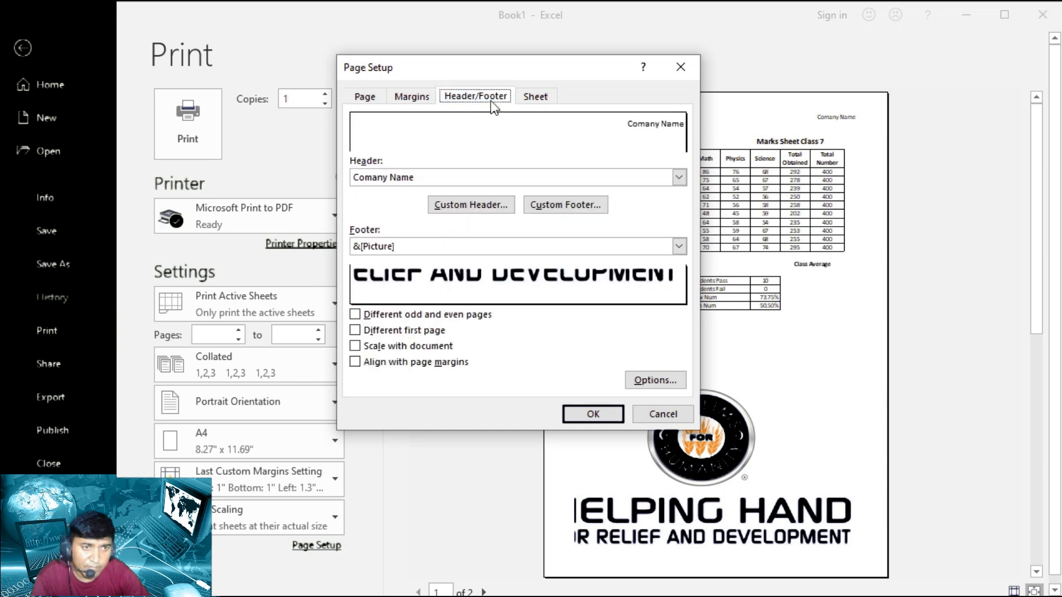
pyautogui.click(567, 205)
pyautogui.moveTo(706, 288); pyautogui.dragTo(832, 293)
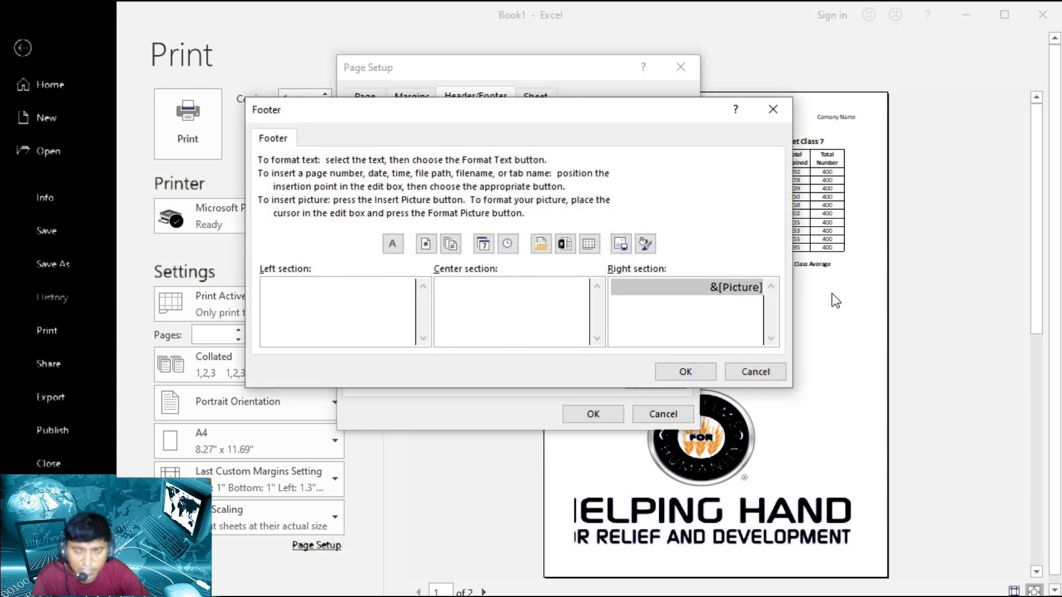
pyautogui.press('Delete')
pyautogui.click(681, 372)
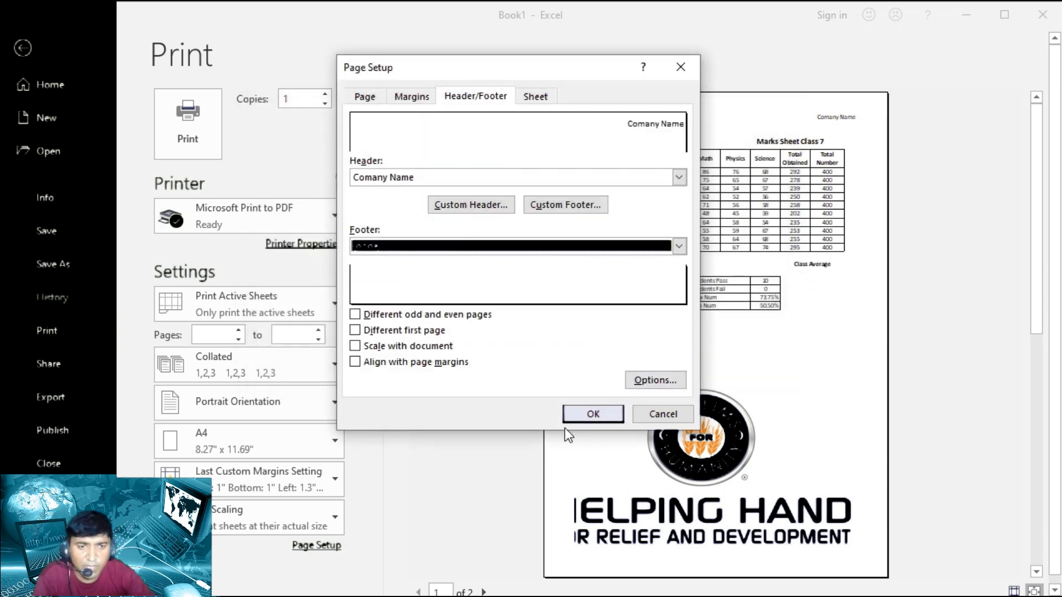
pyautogui.click(583, 416)
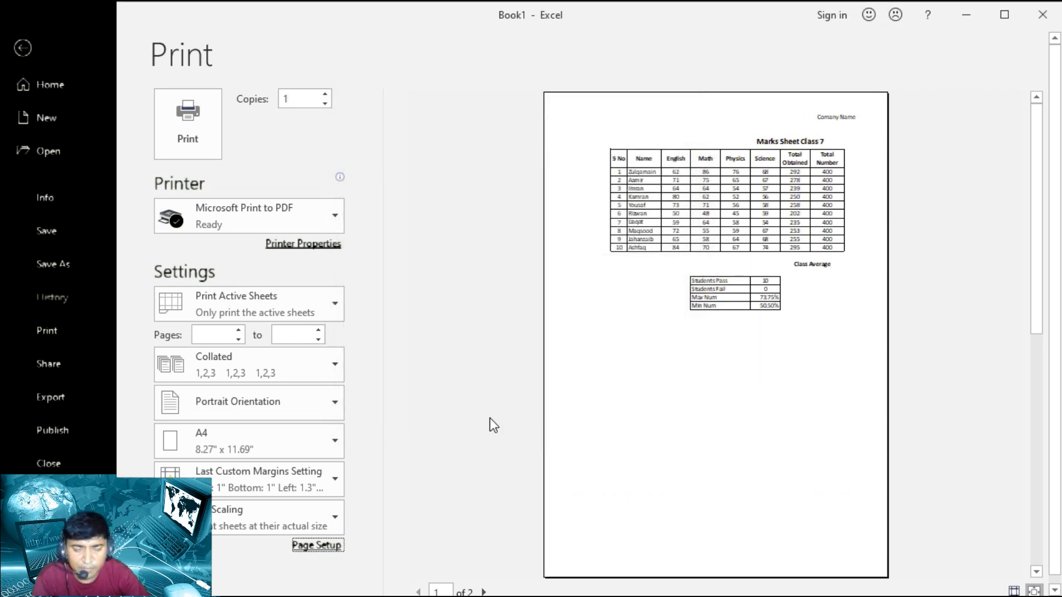
# Review the page margins and the custom header's three sections in Page Setup
pyautogui.click(316, 545)
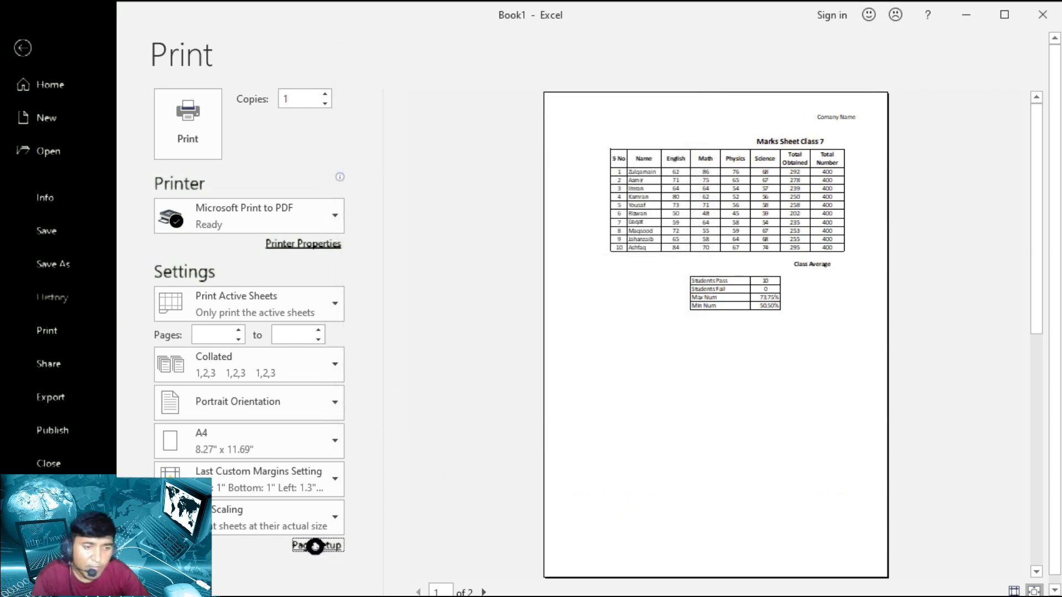
pyautogui.click(481, 95)
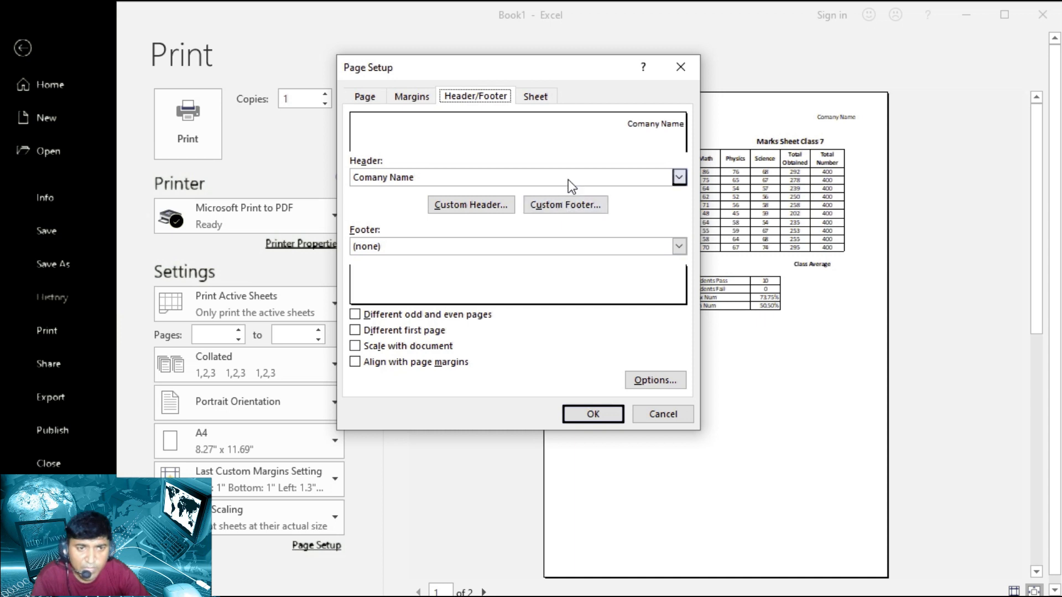
pyautogui.click(413, 96)
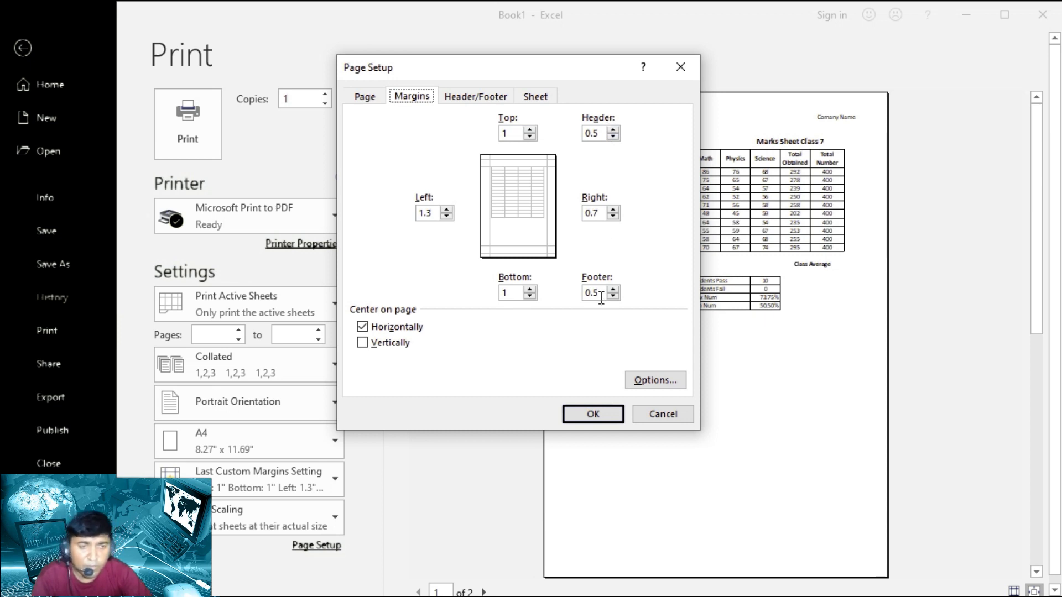
pyautogui.click(473, 92)
pyautogui.click(465, 203)
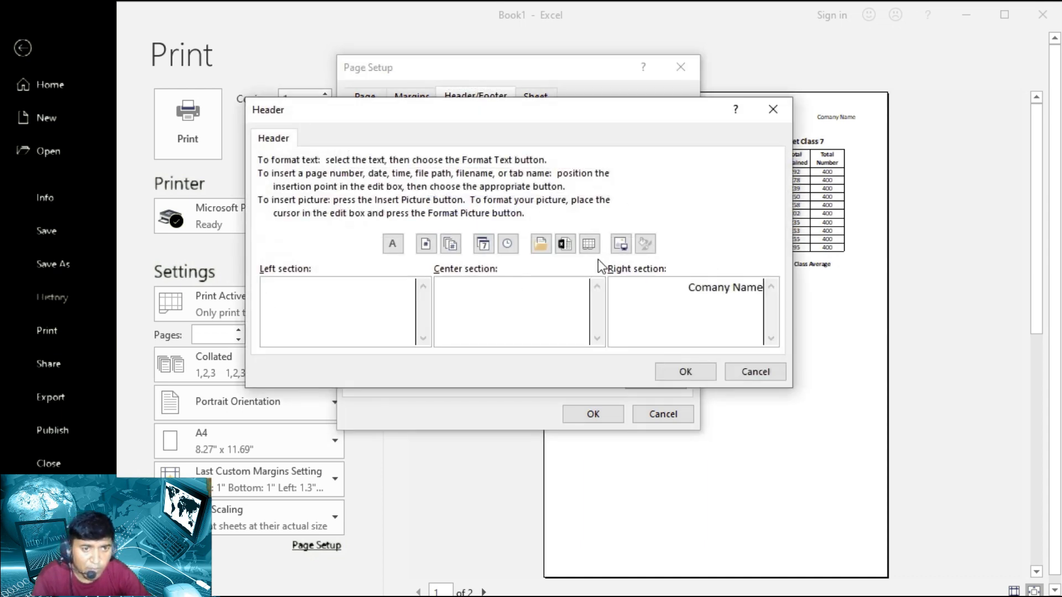
pyautogui.click(500, 300)
pyautogui.click(685, 372)
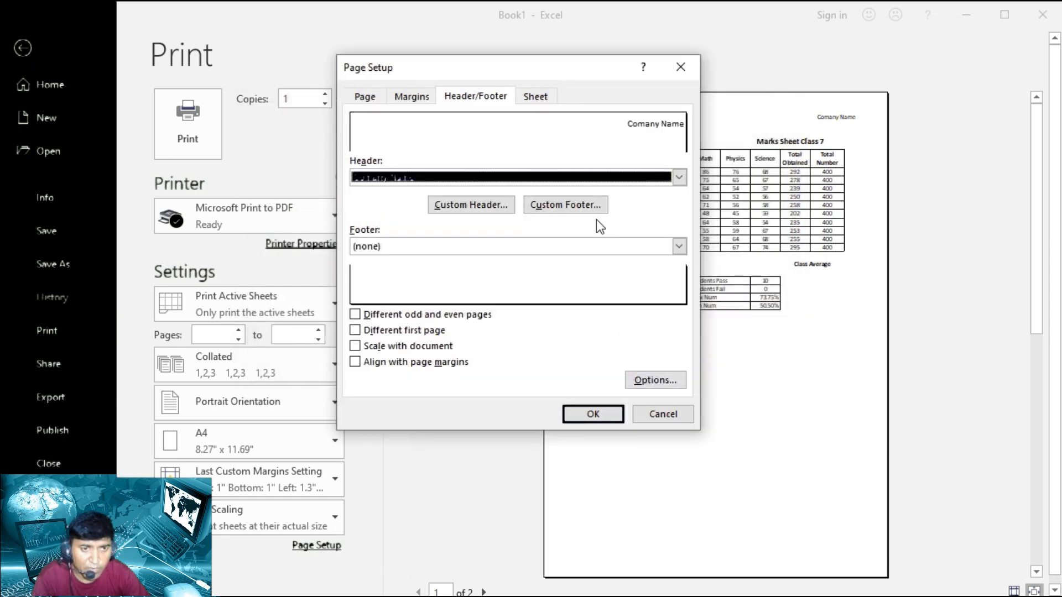
# Enter "Company Name" in the custom footer's left section and apply the footer to the sheet
pyautogui.click(569, 203)
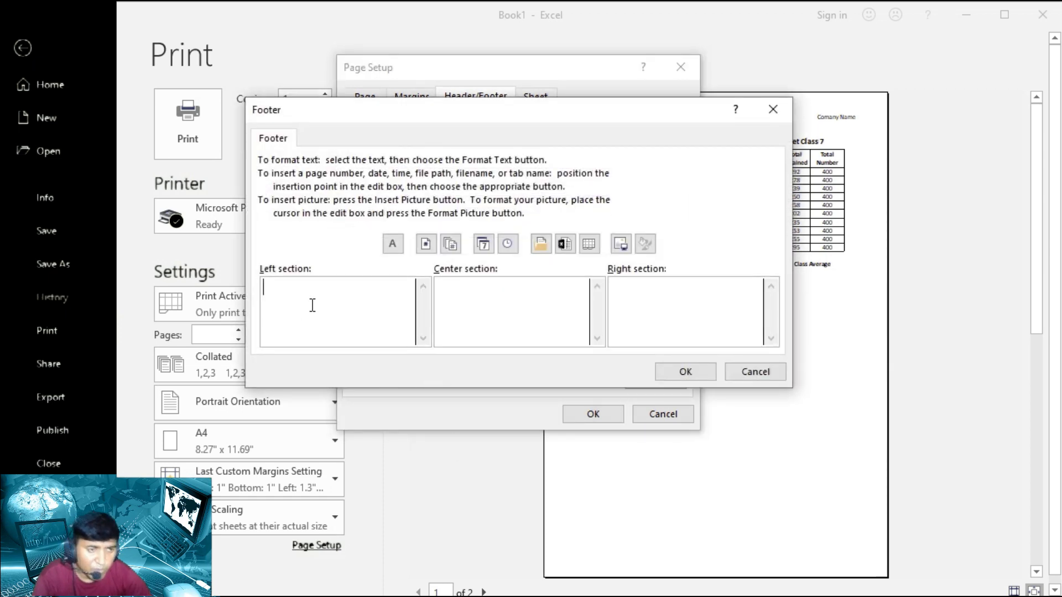
pyautogui.write('Compan')
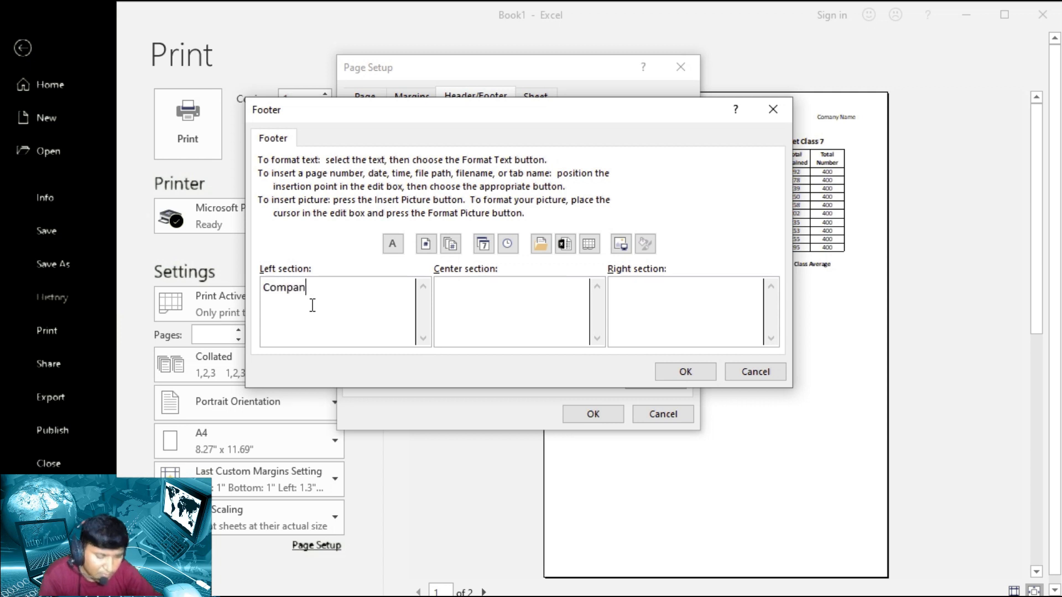
pyautogui.write('y Name')
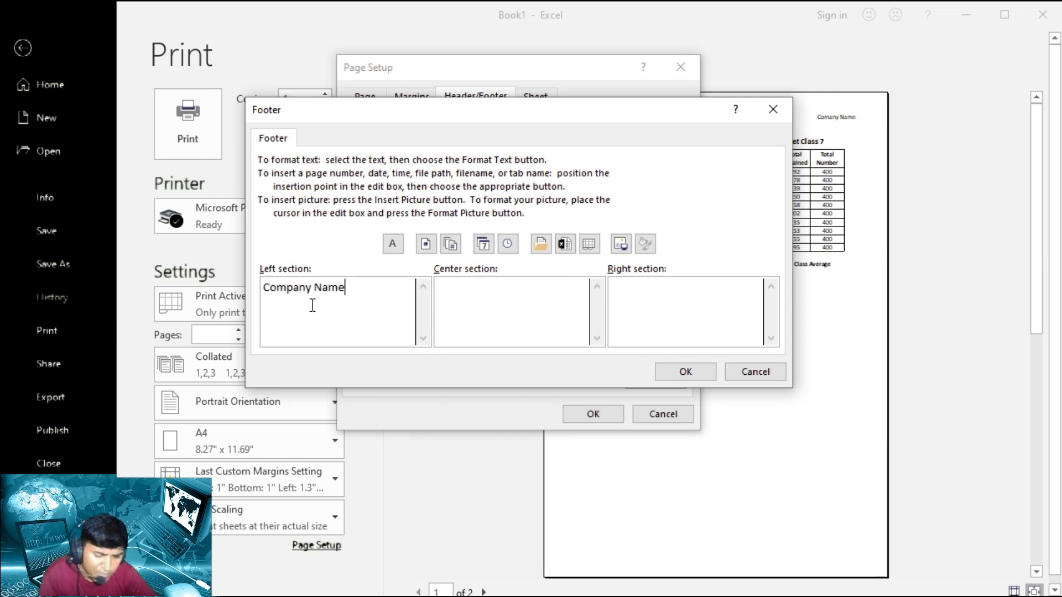
pyautogui.click(690, 373)
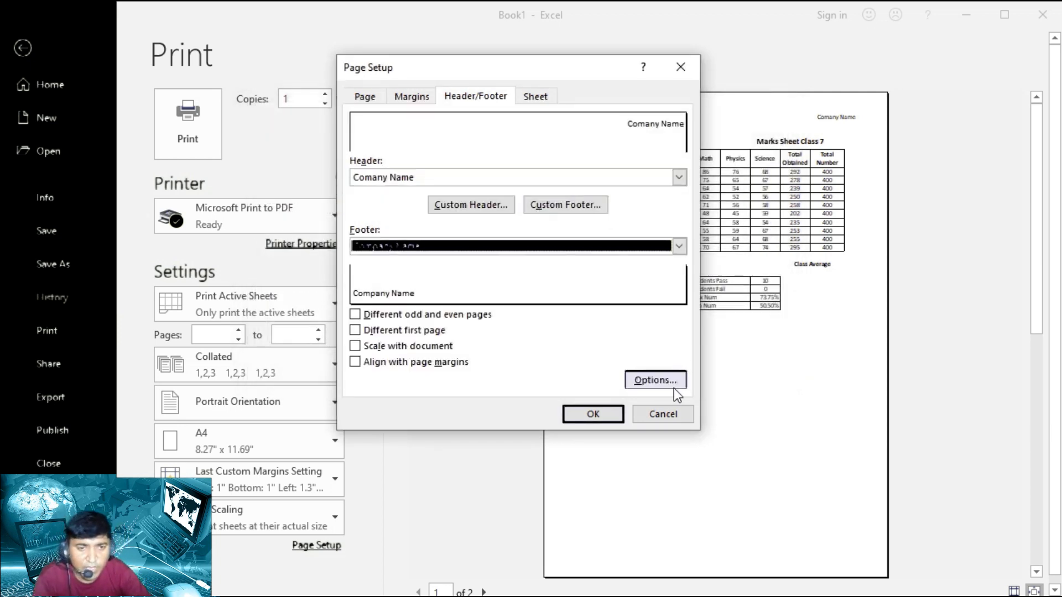
pyautogui.click(590, 413)
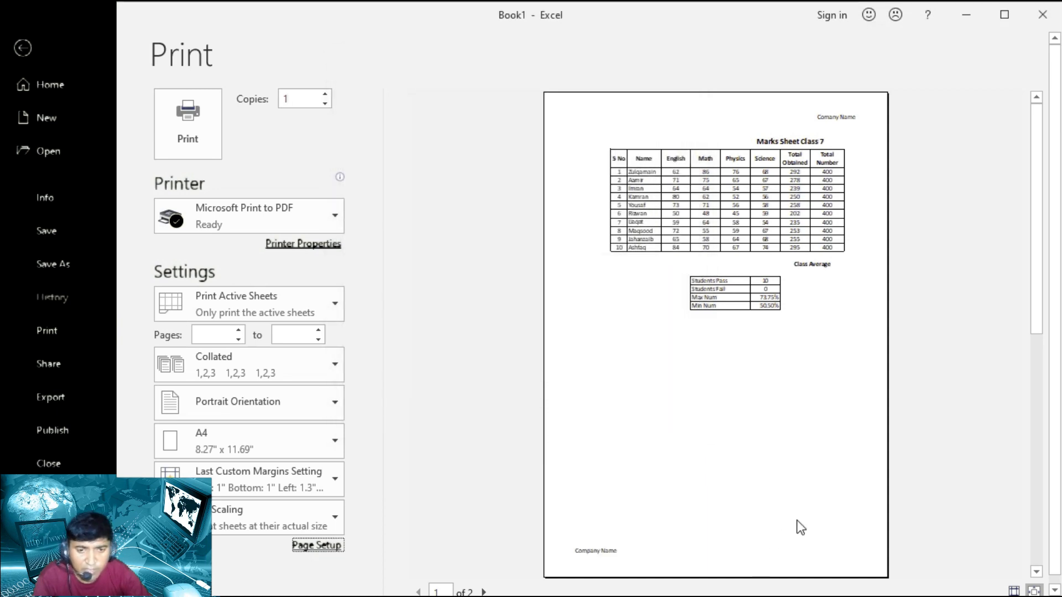
# Examine the header and footer margins alongside the current header and footer settings in Page Setup
pyautogui.click(315, 547)
pyautogui.click(471, 94)
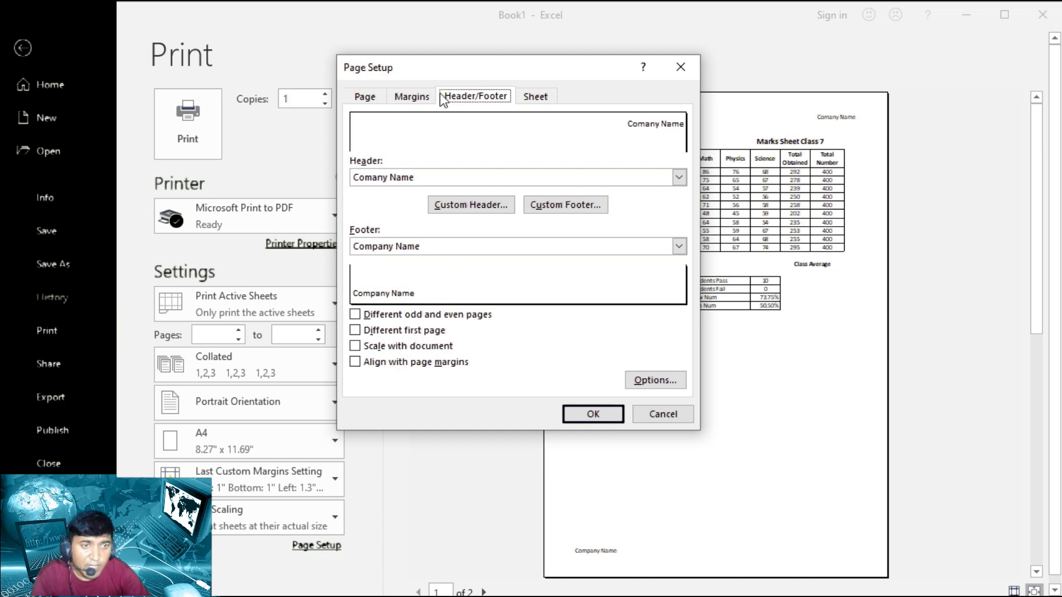
pyautogui.click(416, 94)
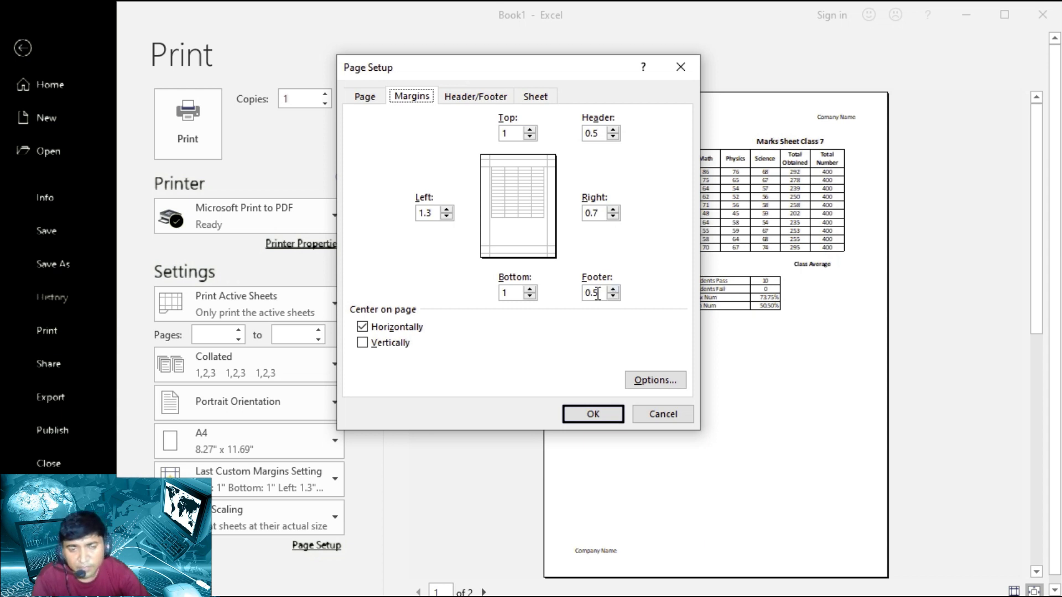
pyautogui.moveTo(590, 67); pyautogui.dragTo(474, 72)
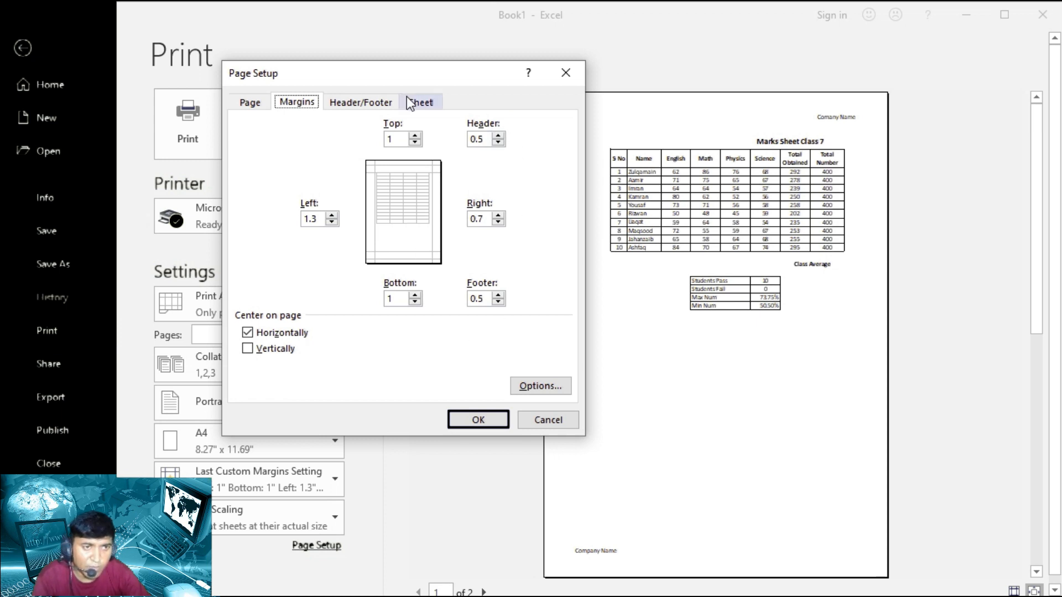
pyautogui.click(357, 103)
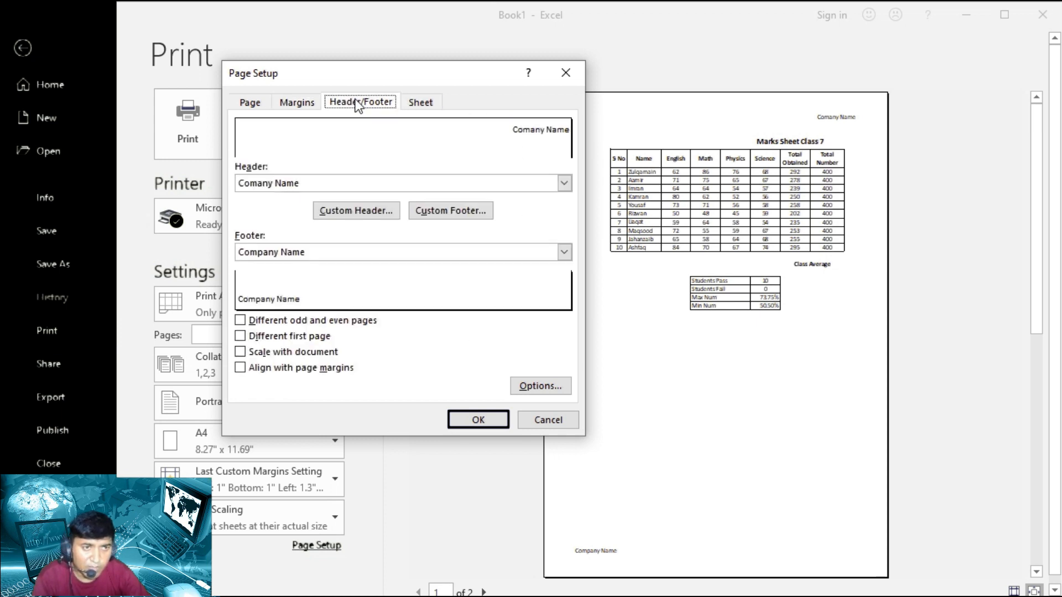
# Turn on gridline printing, set comments to print at end of sheet, and apply the sheet print options
pyautogui.click(424, 106)
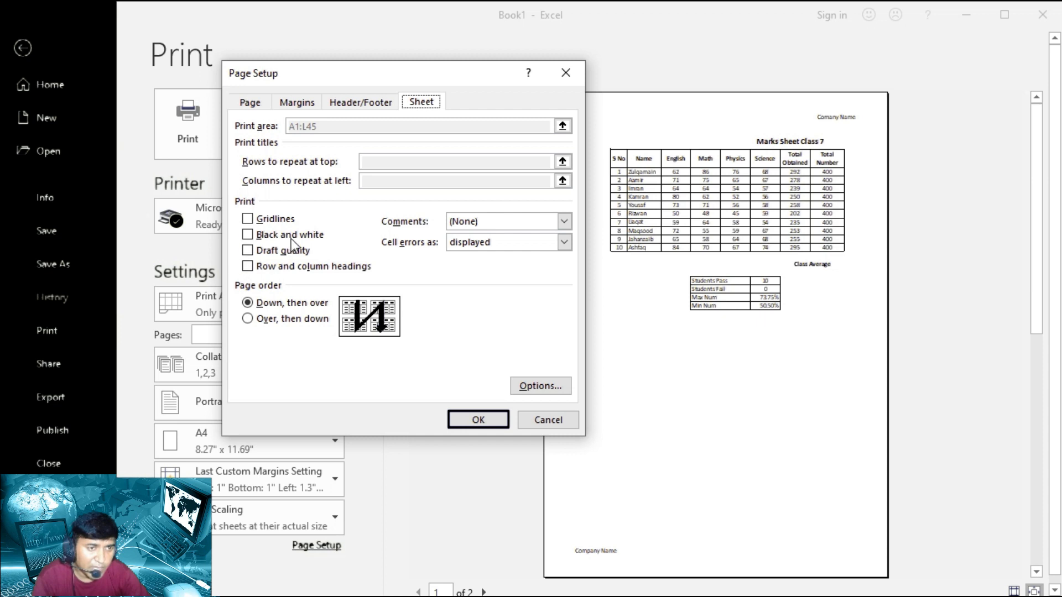
pyautogui.click(248, 220)
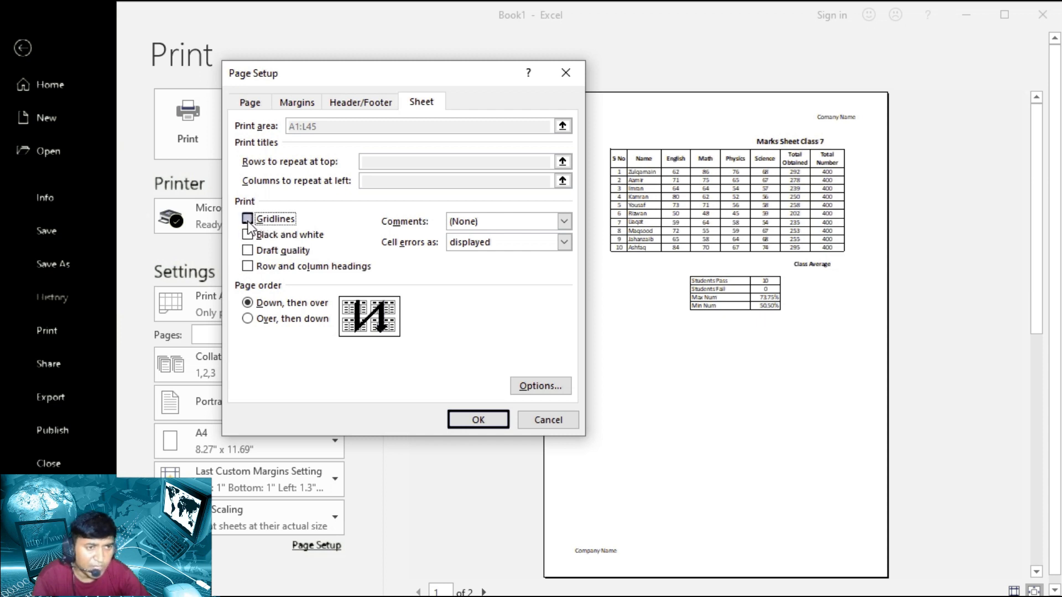
pyautogui.click(565, 221)
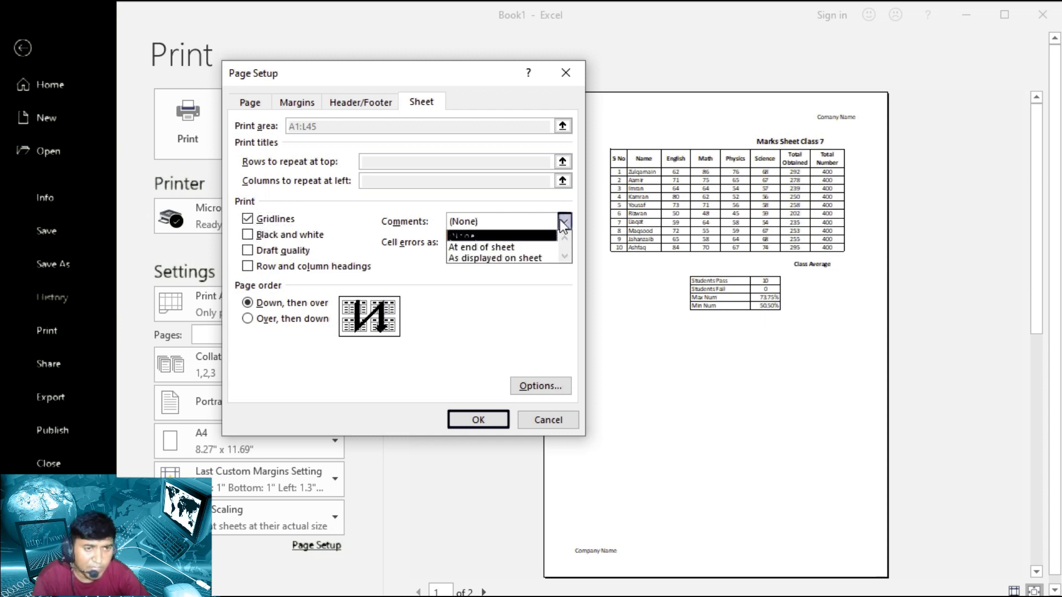
pyautogui.click(507, 246)
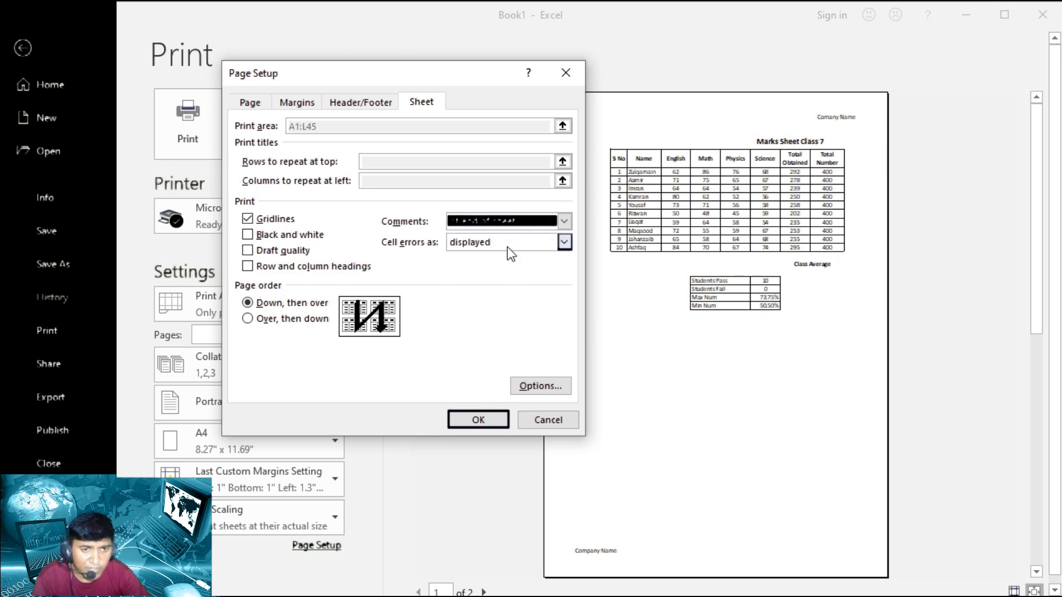
pyautogui.click(477, 420)
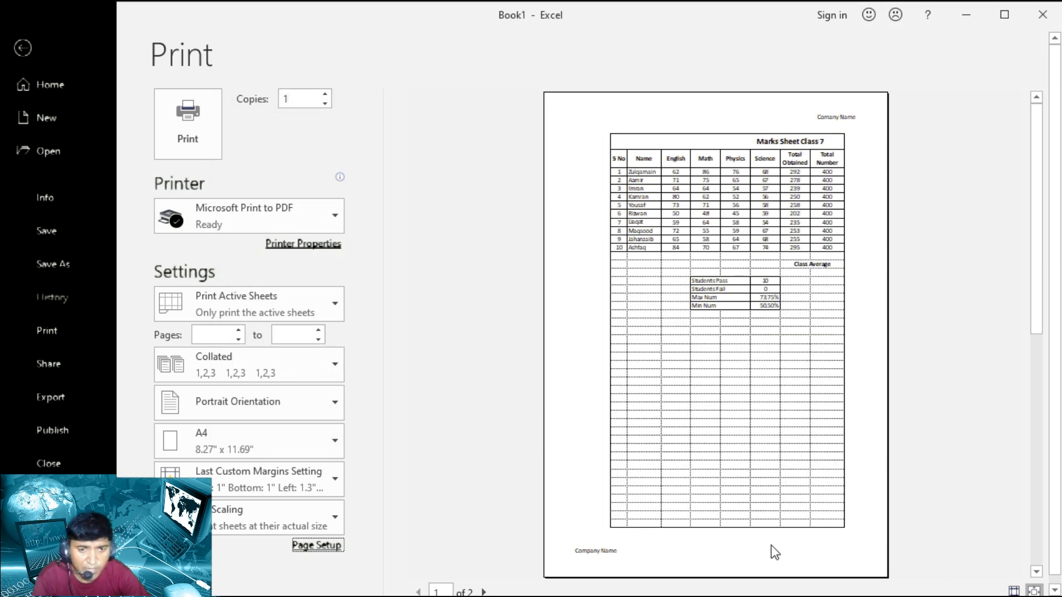
# Turn off gridline printing, enable black and white with cell errors printed as displayed, and apply the settings
pyautogui.click(313, 548)
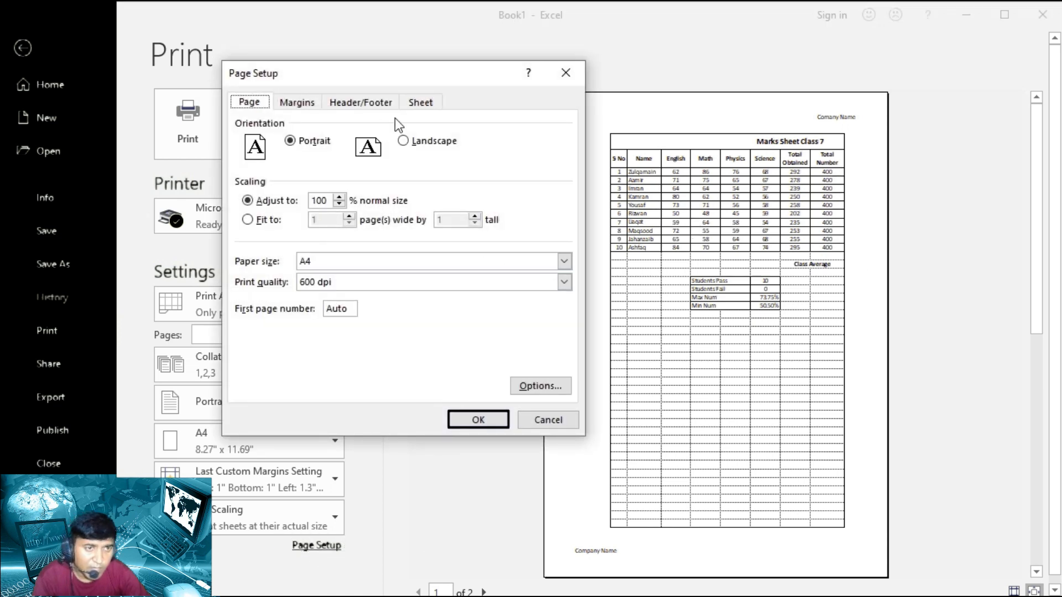
pyautogui.click(420, 102)
pyautogui.click(248, 220)
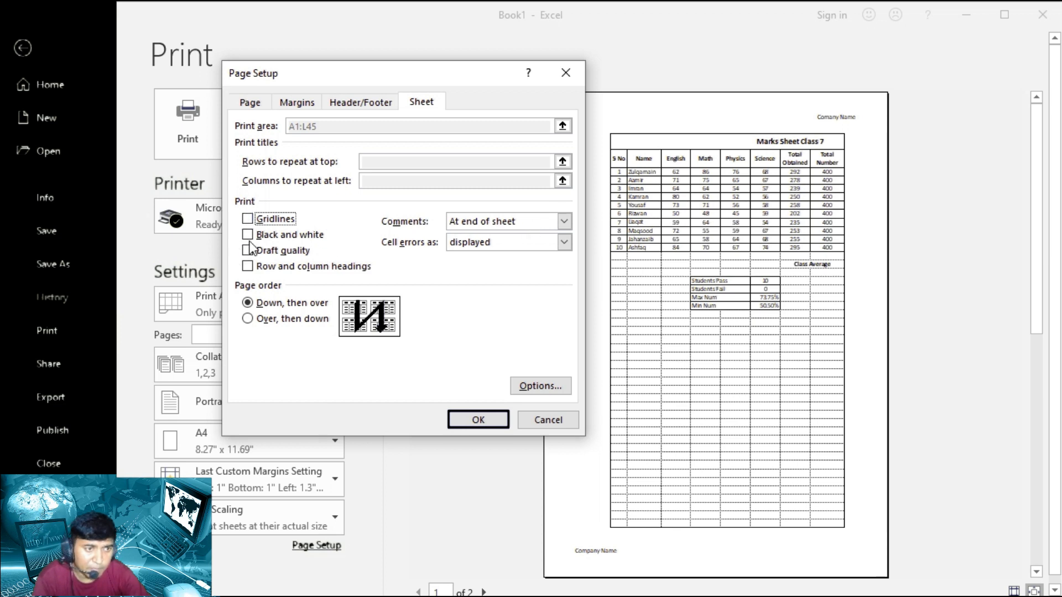
pyautogui.click(247, 235)
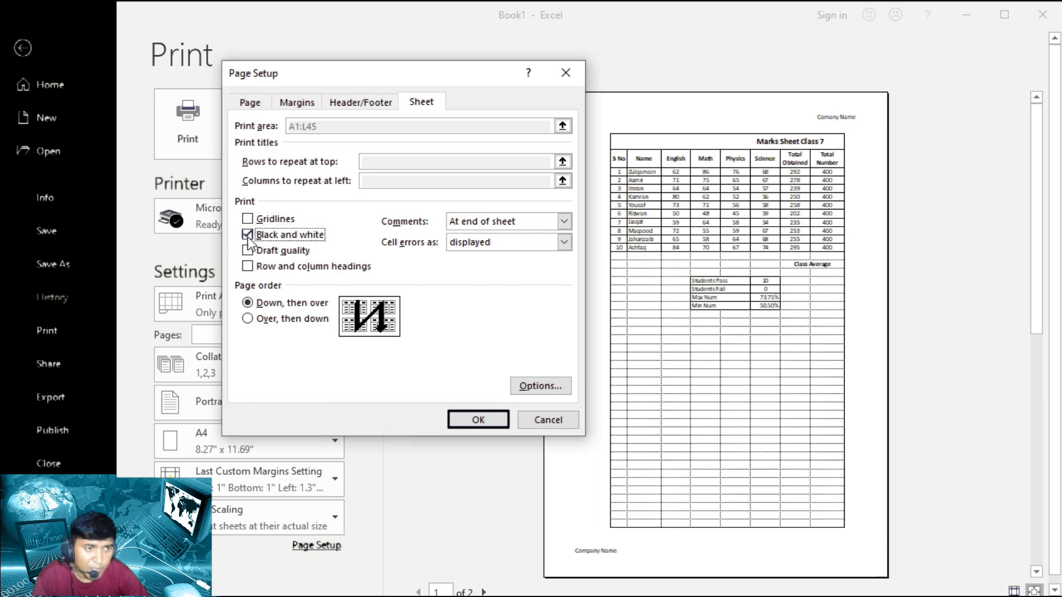
pyautogui.click(565, 243)
pyautogui.click(501, 256)
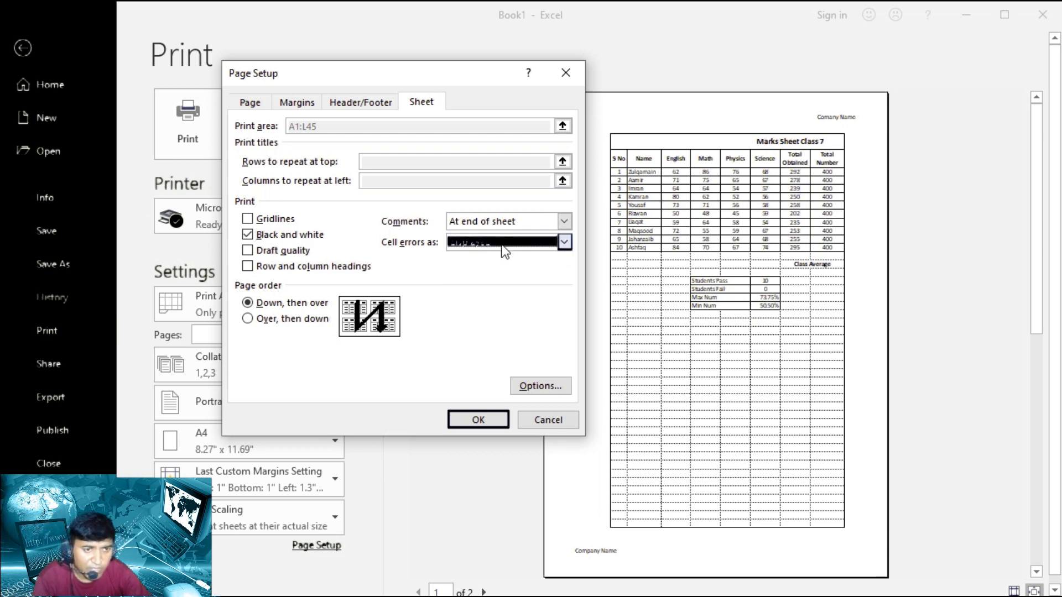
pyautogui.click(478, 420)
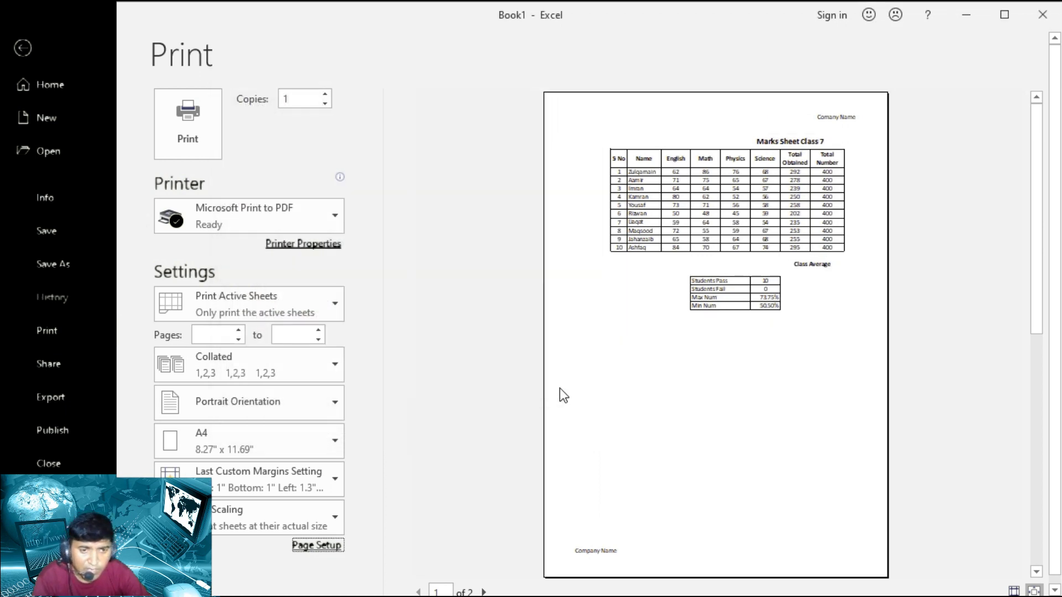
# Replace the black and white option with draft quality plus row and column headings, and apply the settings
pyautogui.click(325, 546)
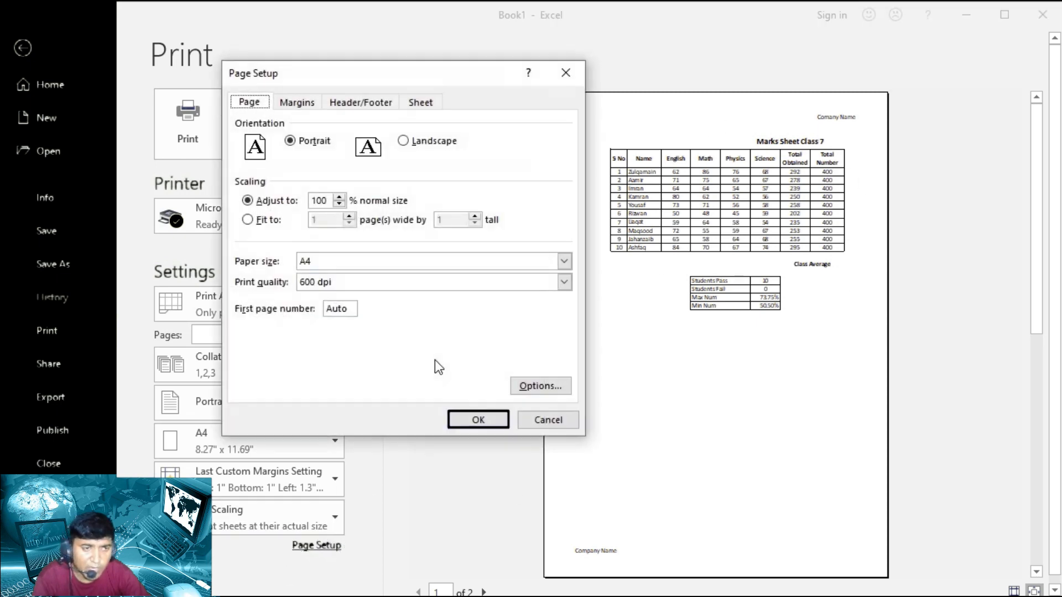
pyautogui.click(423, 104)
pyautogui.click(248, 236)
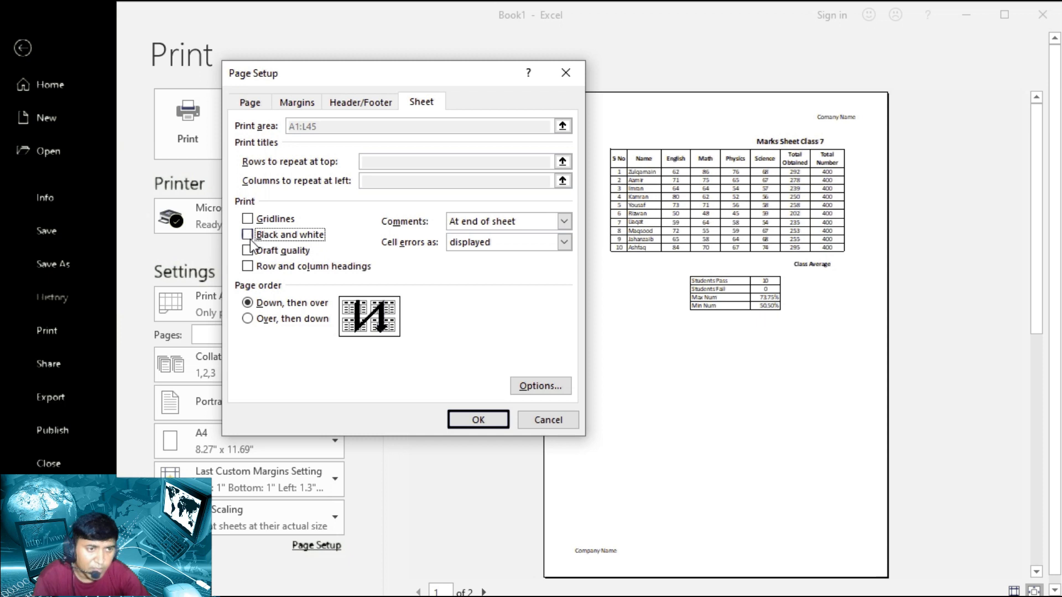
pyautogui.click(247, 252)
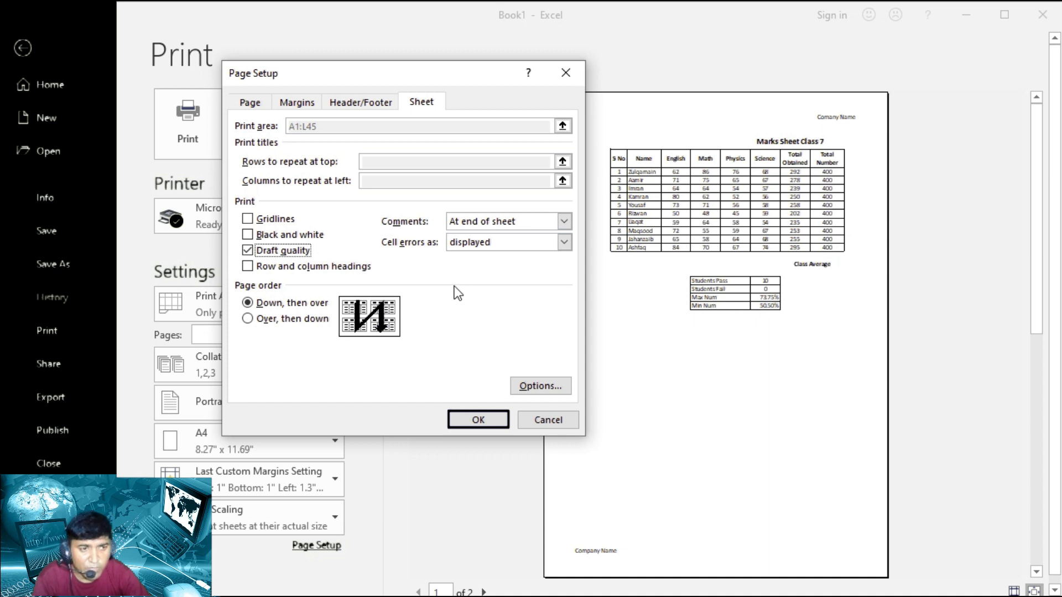
pyautogui.click(247, 266)
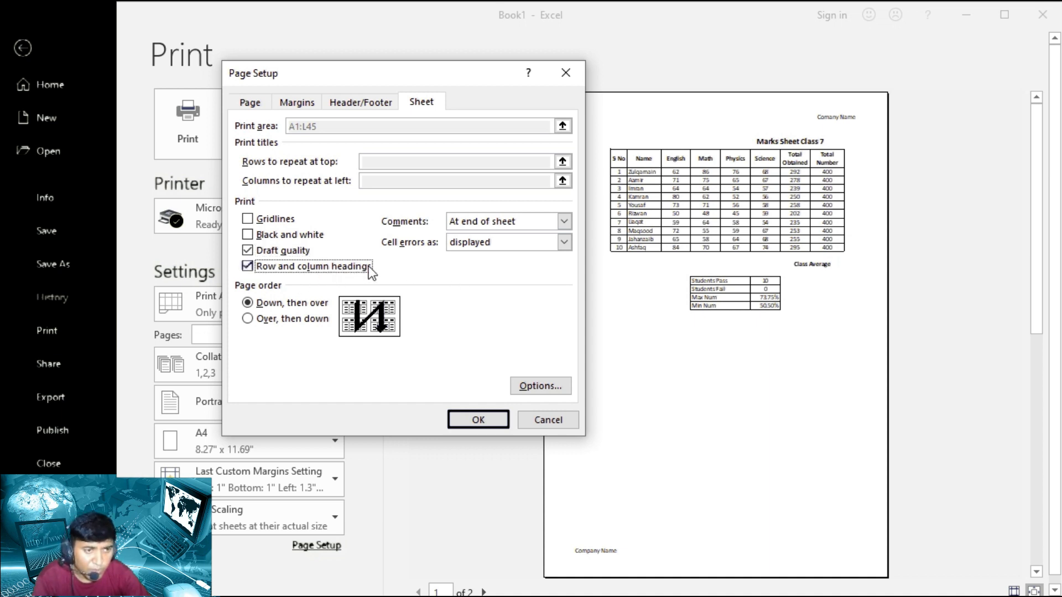
pyautogui.click(478, 420)
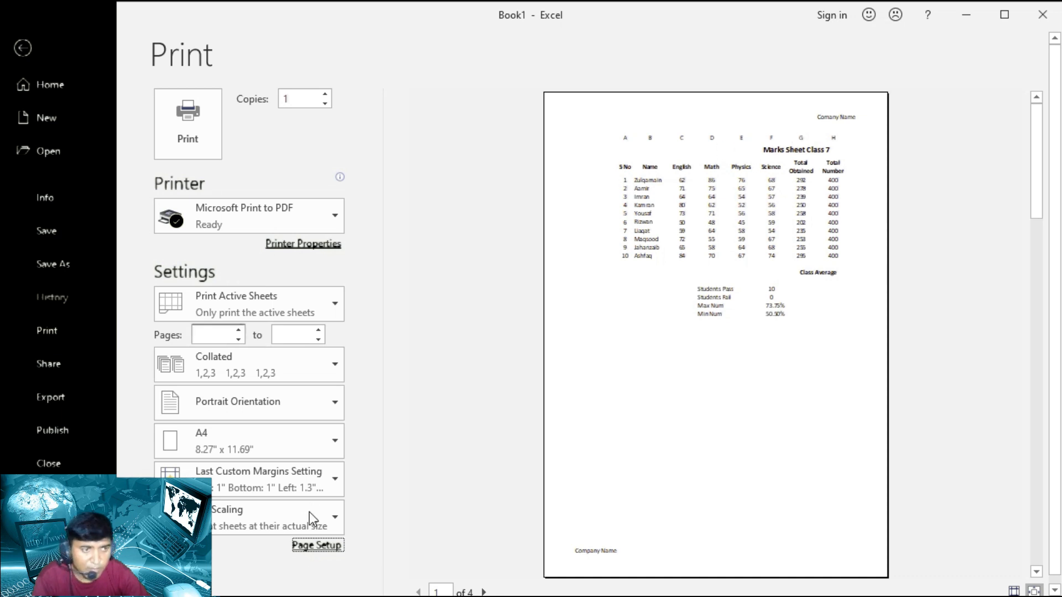
# Turn off draft quality and row and column headings in the sheet print options, and apply the settings
pyautogui.click(22, 48)
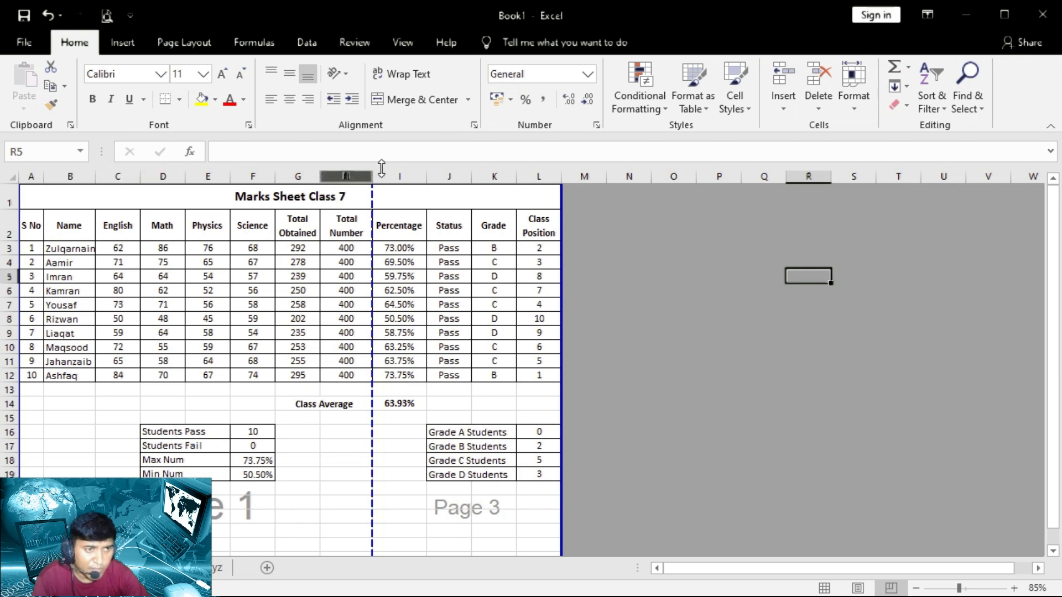
pyautogui.click(106, 16)
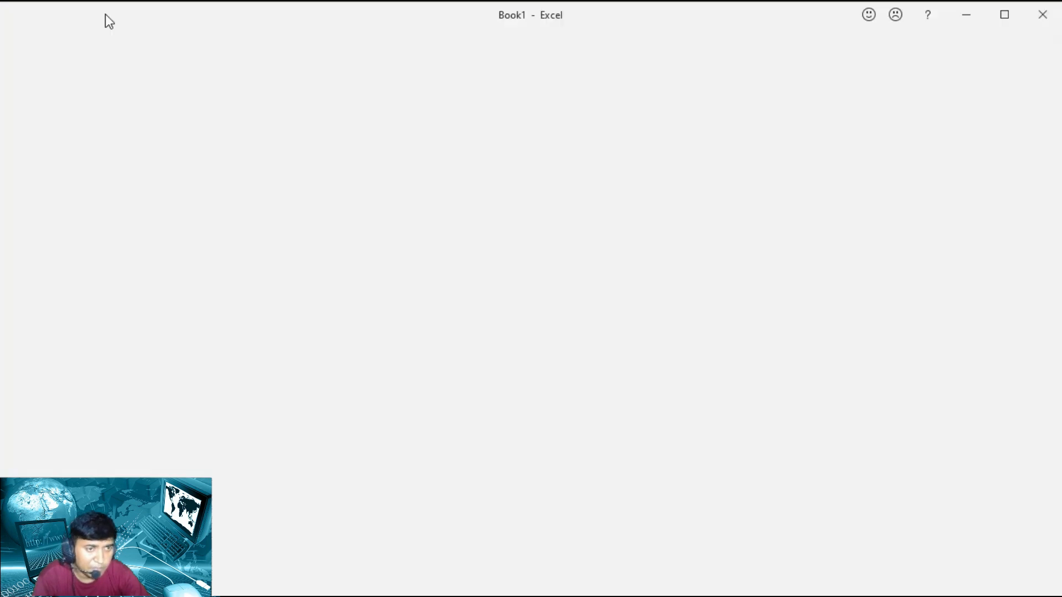
pyautogui.click(317, 545)
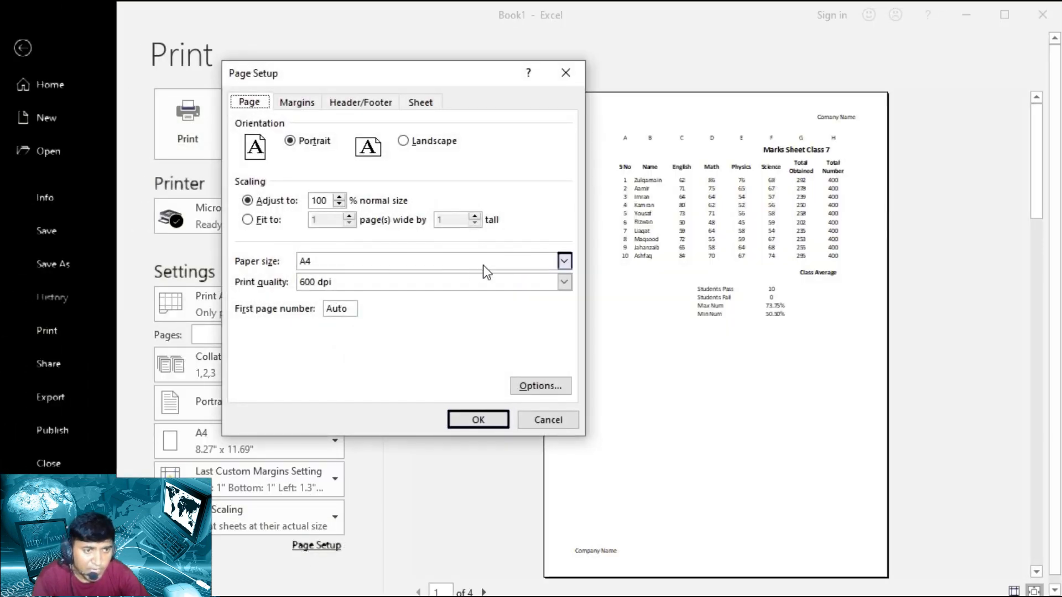
pyautogui.click(421, 103)
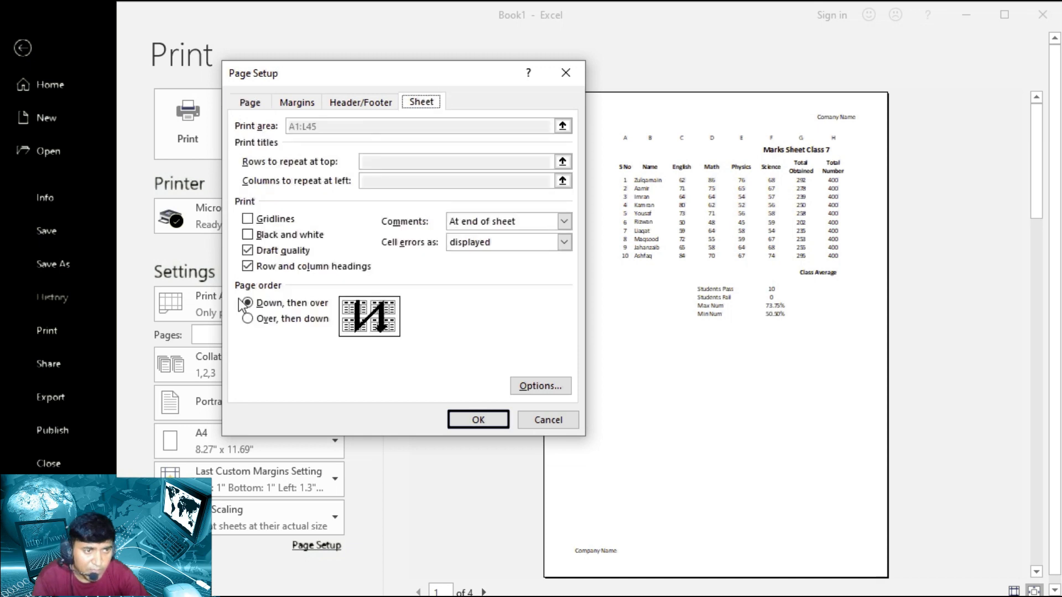
pyautogui.click(248, 251)
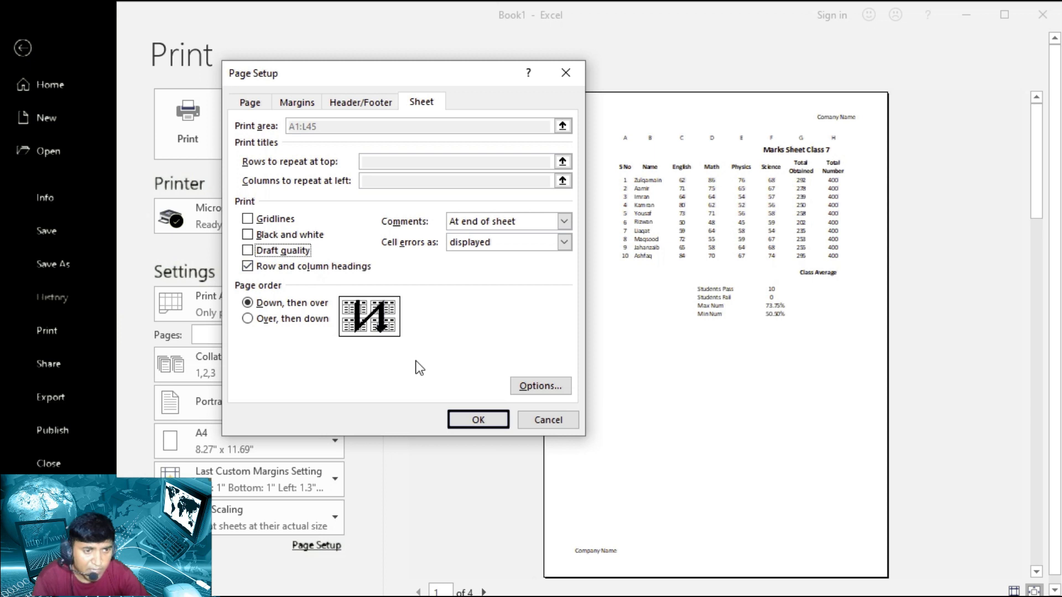
pyautogui.click(249, 266)
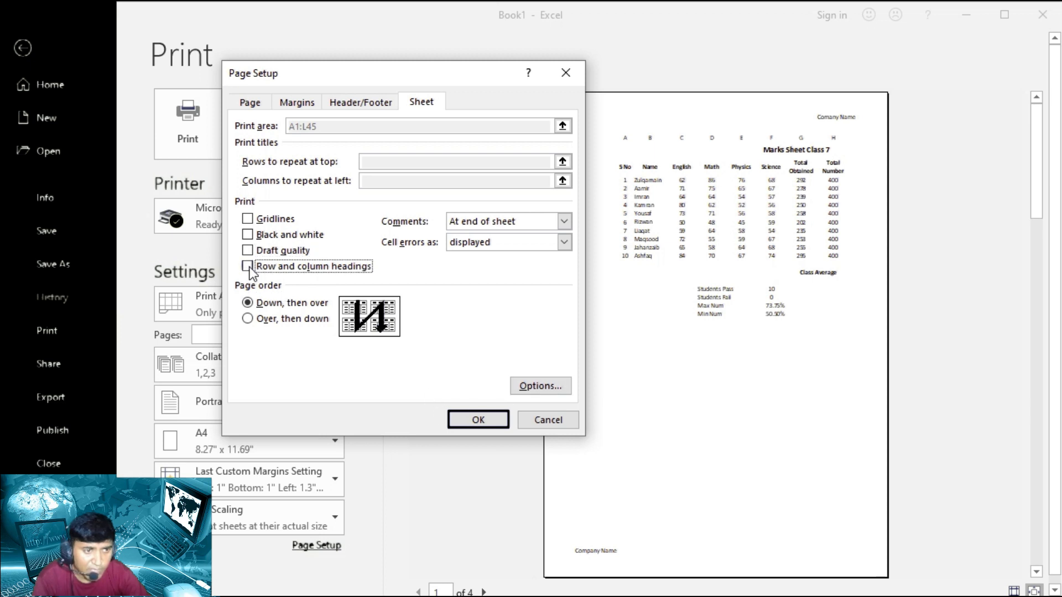
pyautogui.click(480, 420)
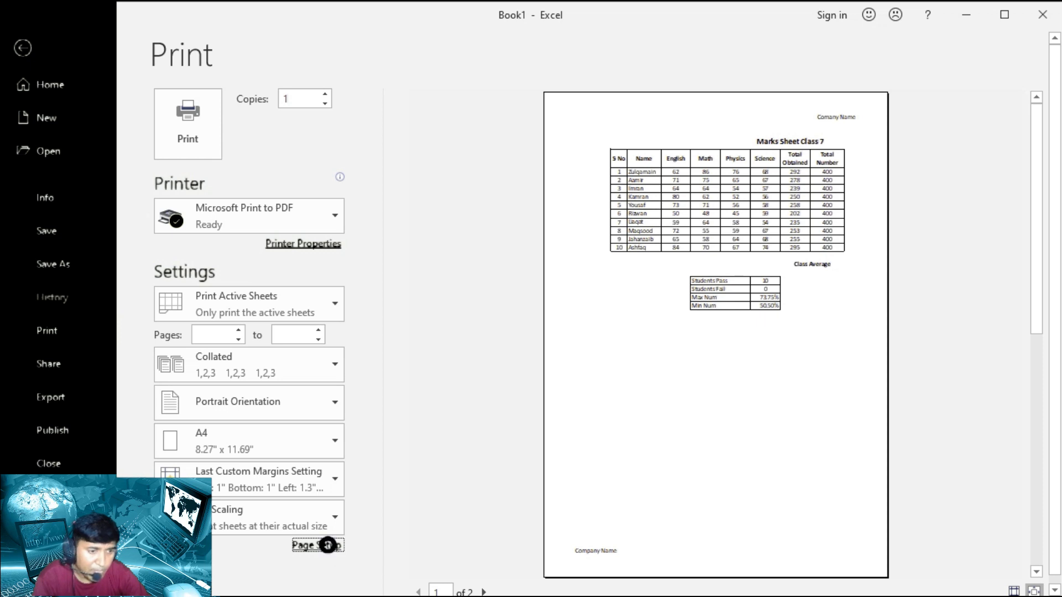
# Scale the printout to fit 1 page wide by 1 tall and apply the setting
pyautogui.click(325, 546)
pyautogui.click(248, 220)
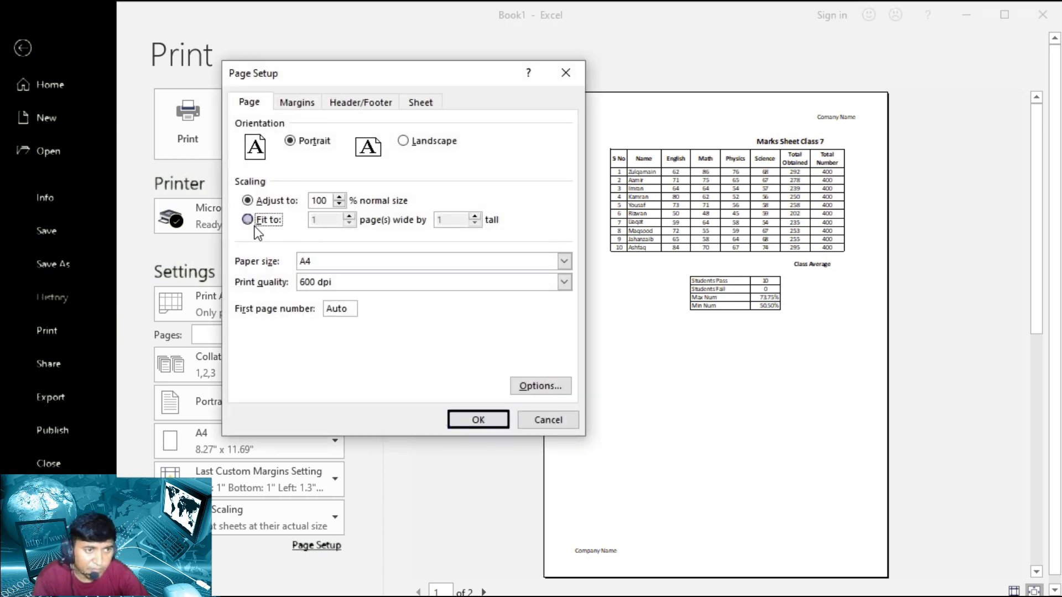
pyautogui.click(479, 418)
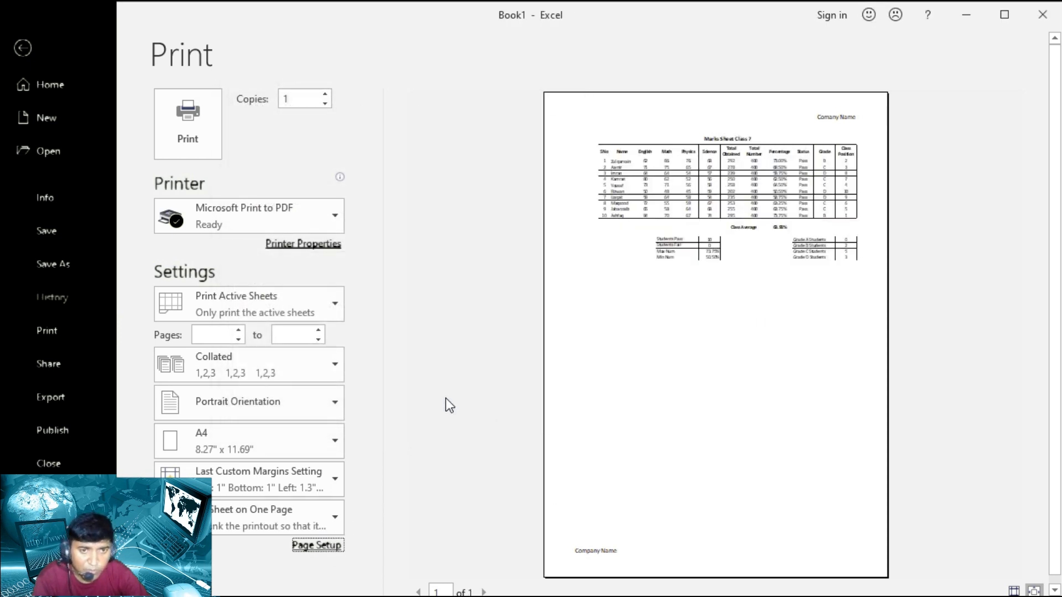
# Enable printing of row and column headings for the one-page layout and apply the setting
pyautogui.click(334, 548)
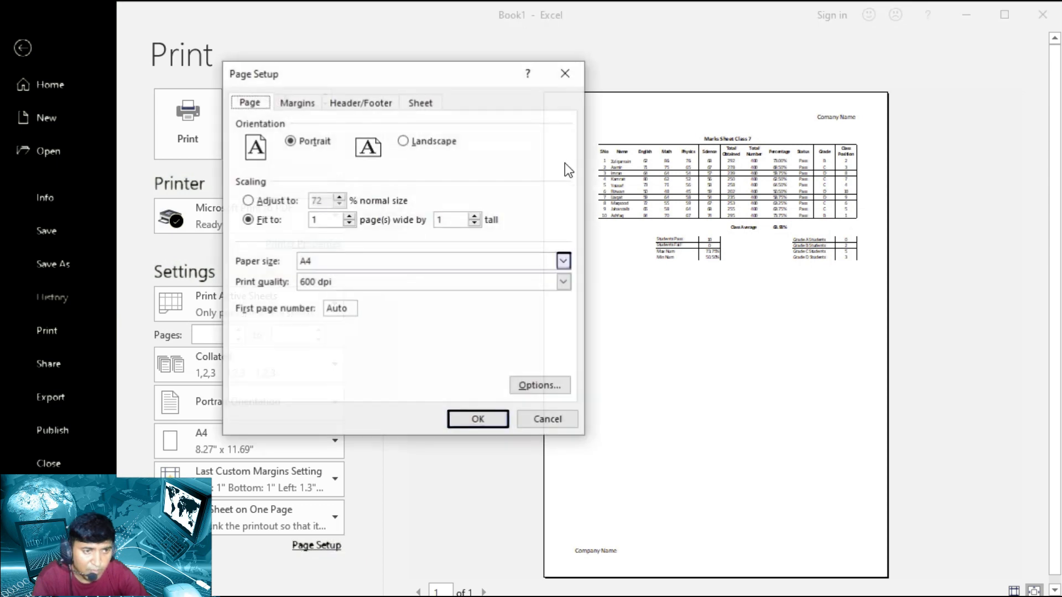
pyautogui.click(419, 102)
pyautogui.click(248, 267)
pyautogui.click(475, 422)
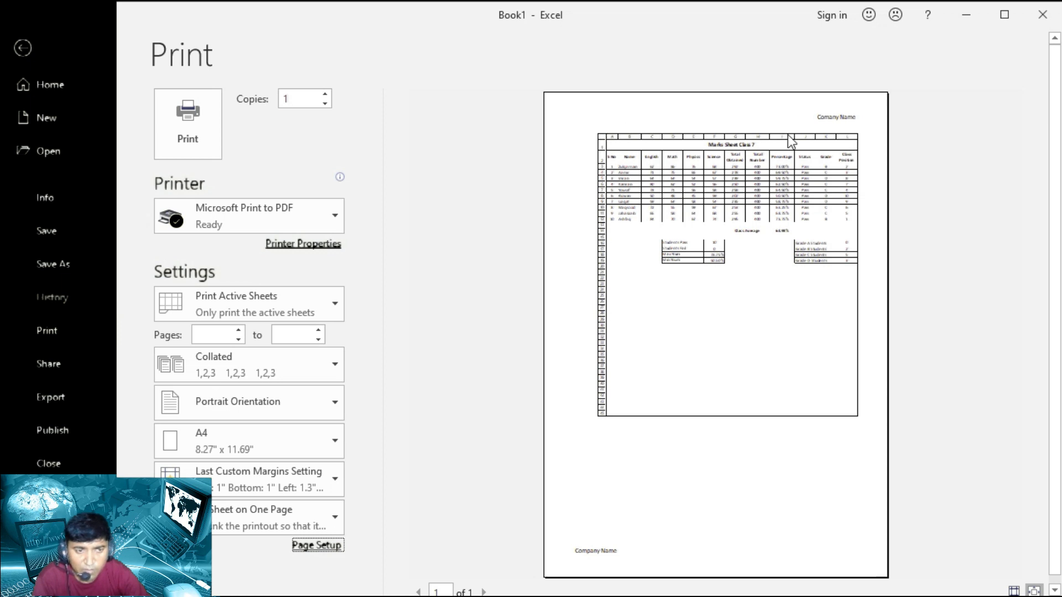
# Turn row and column headings off again in the sheet print options and apply the setting
pyautogui.click(313, 547)
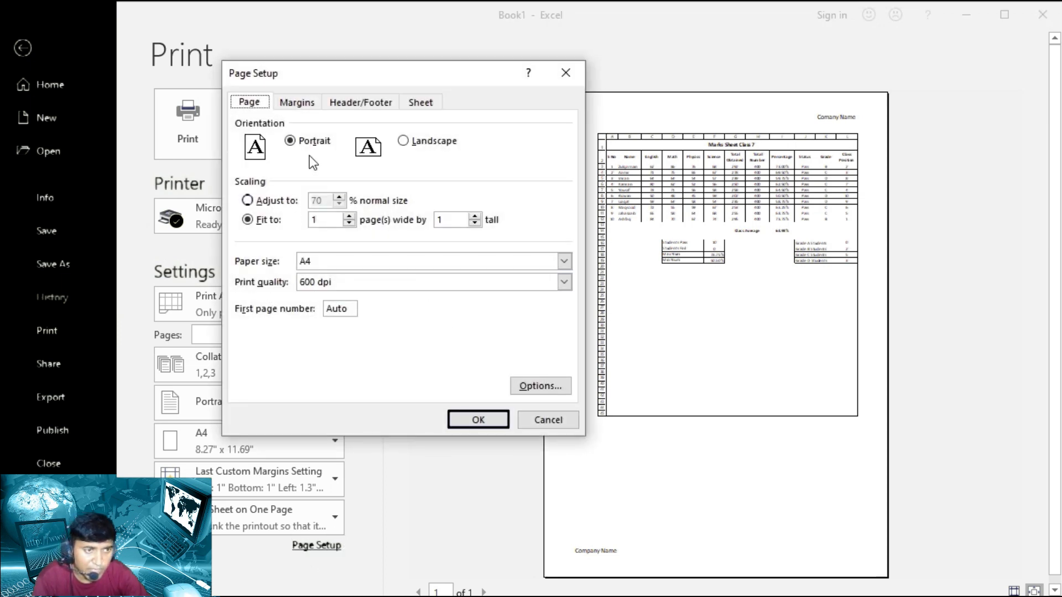
pyautogui.click(424, 103)
pyautogui.click(248, 267)
pyautogui.click(479, 422)
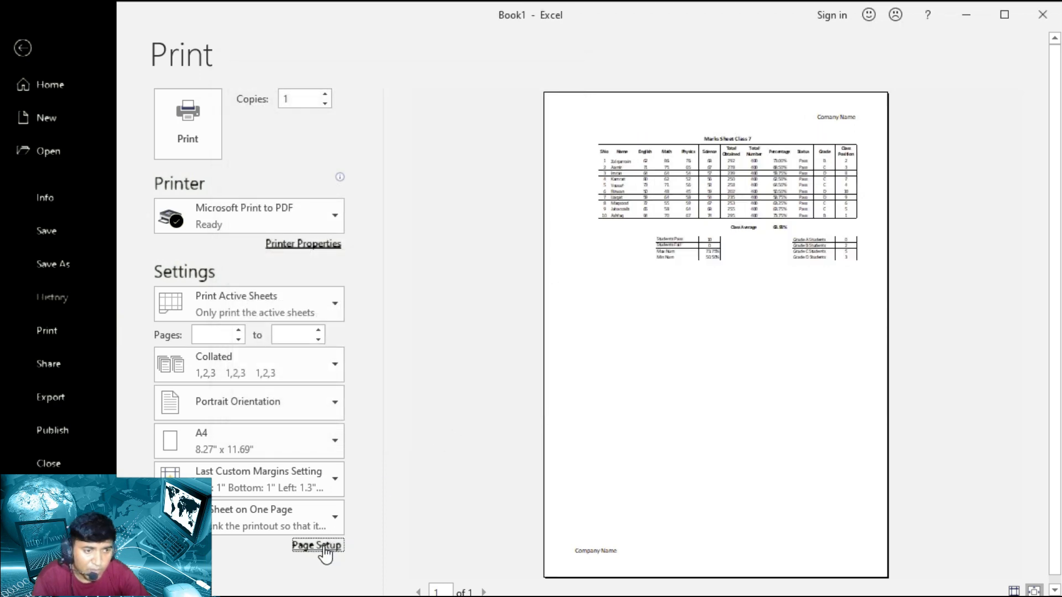
# Examine the page order options in Page Setup and the page layout of the zoomed-out worksheet
pyautogui.click(331, 548)
pyautogui.click(421, 105)
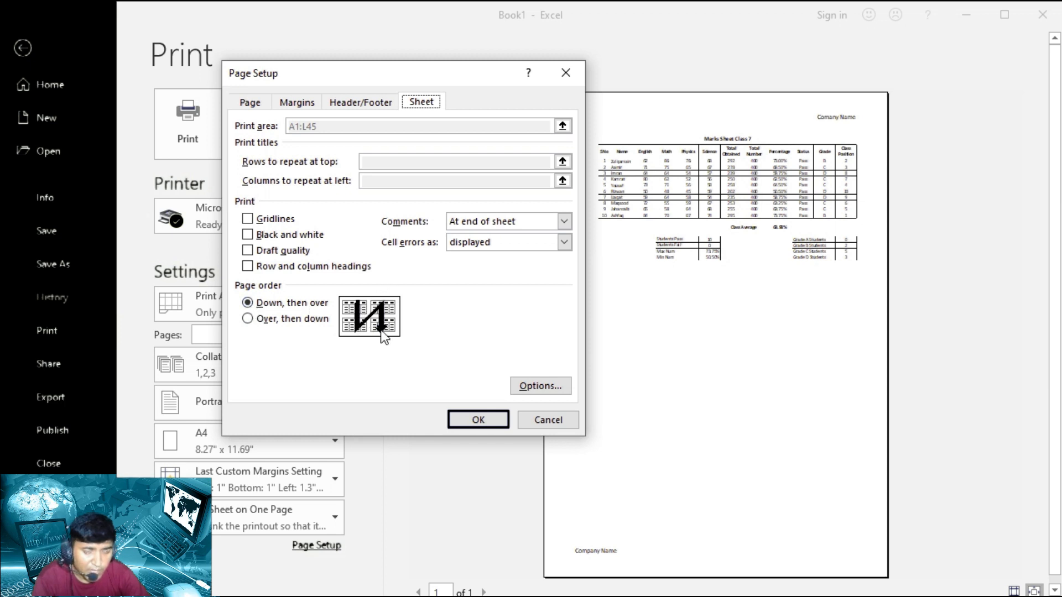
pyautogui.click(464, 419)
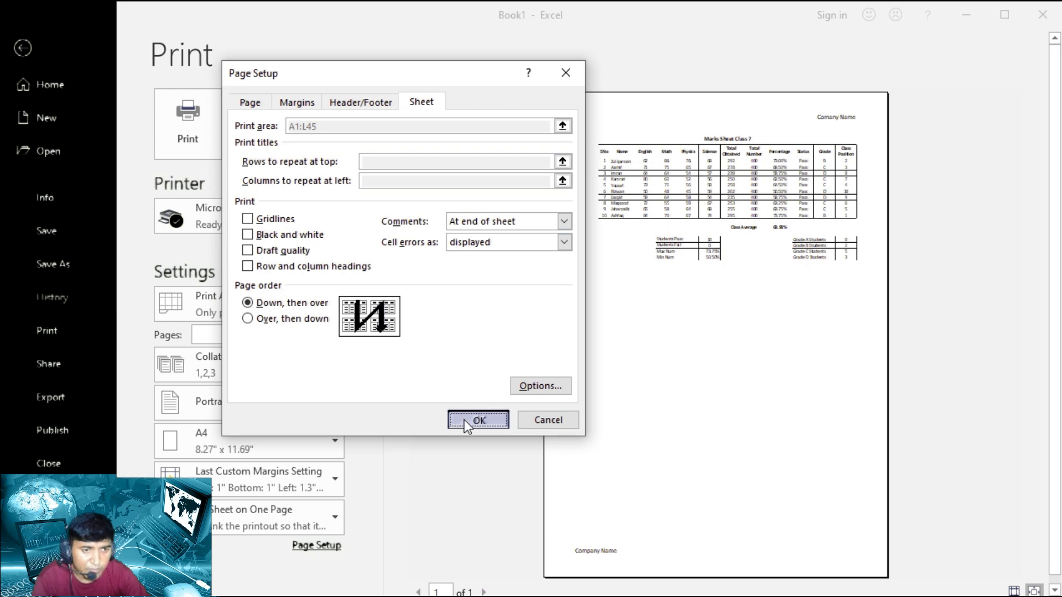
pyautogui.click(23, 48)
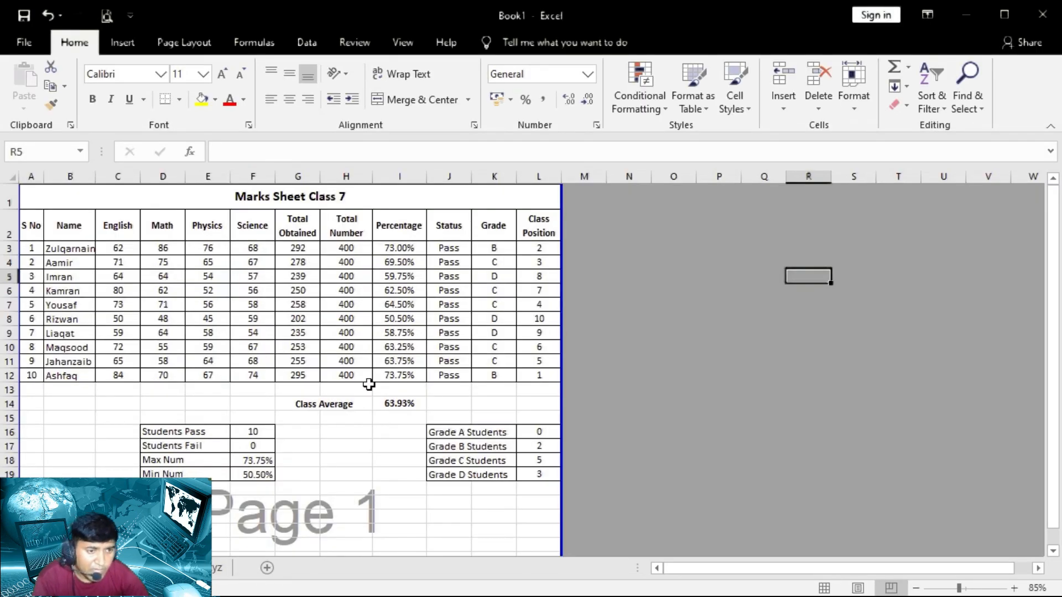
pyautogui.keyDown('ctrl'); pyautogui.scroll(-3, 366, 380); pyautogui.keyUp('ctrl')
pyautogui.keyDown('ctrl'); pyautogui.scroll(1, 365, 379); pyautogui.keyUp('ctrl')
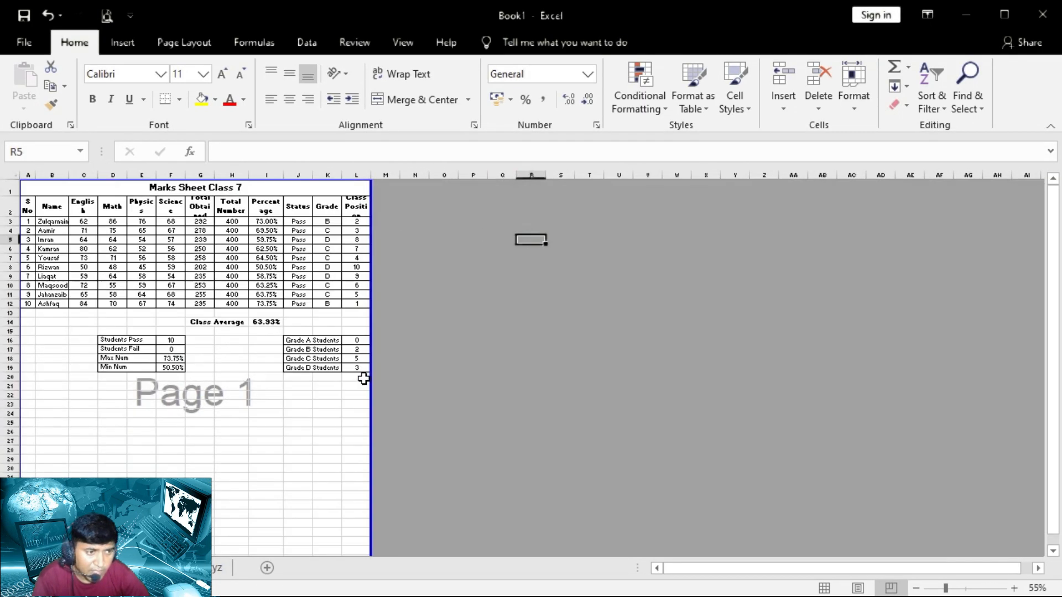
# Set the print scaling to 100% of normal size and apply it
pyautogui.click(106, 16)
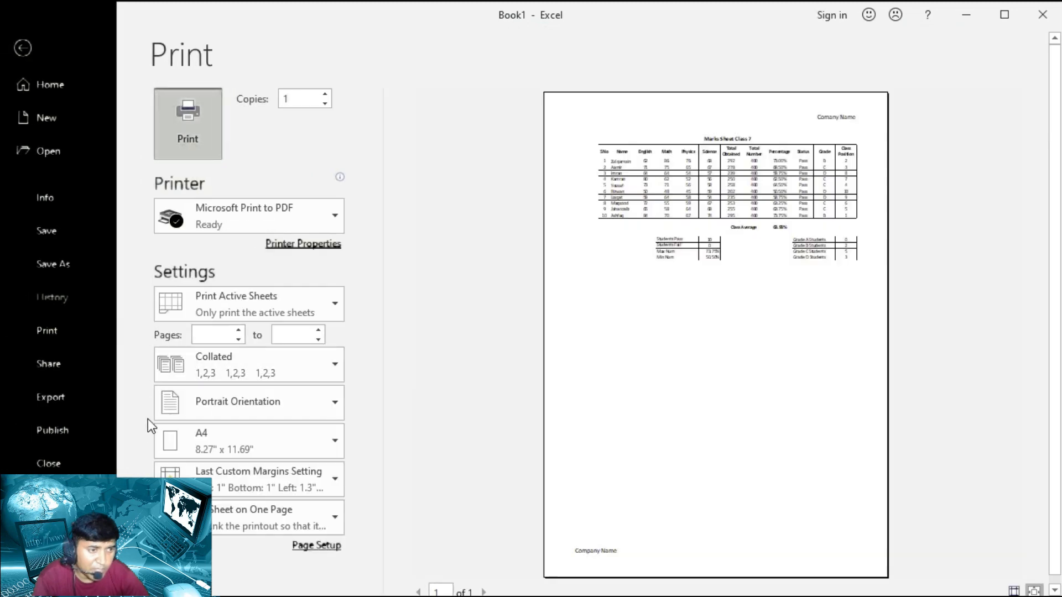
pyautogui.click(314, 547)
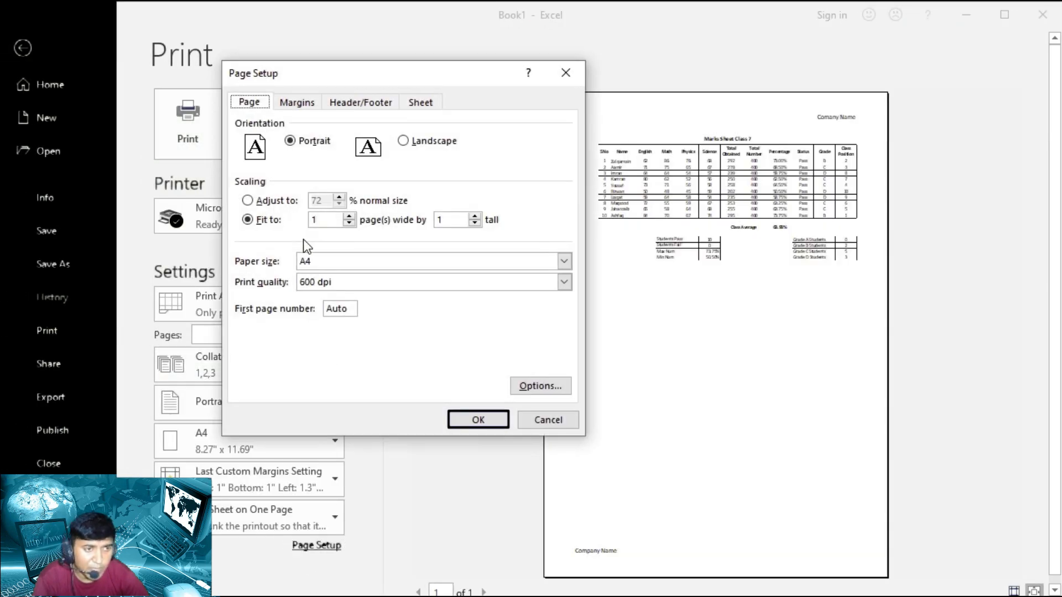
pyautogui.click(277, 201)
pyautogui.write('100')
pyautogui.press('Return')
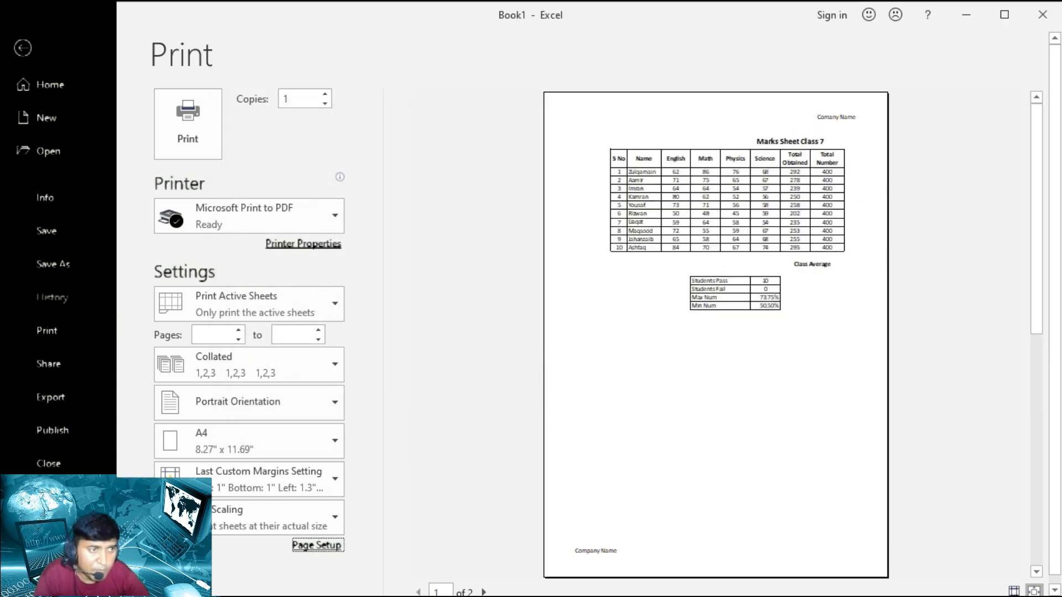
# Extend the bottom boundary of the print area down to row 98 in the page break preview
pyautogui.click(14, 51)
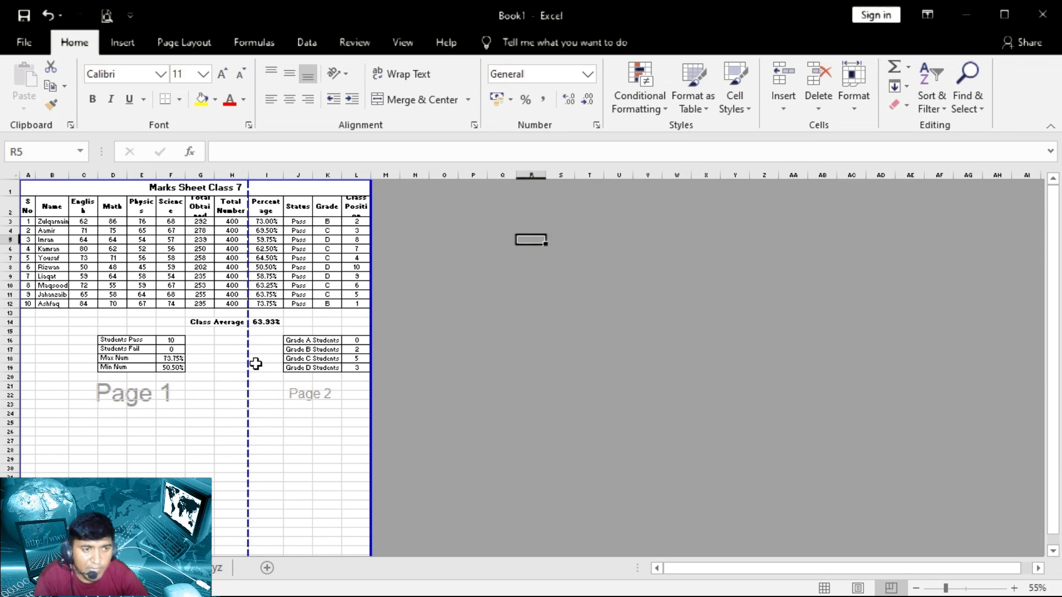
pyautogui.scroll(-1, 260, 357)
pyautogui.scroll(-2, 260, 357)
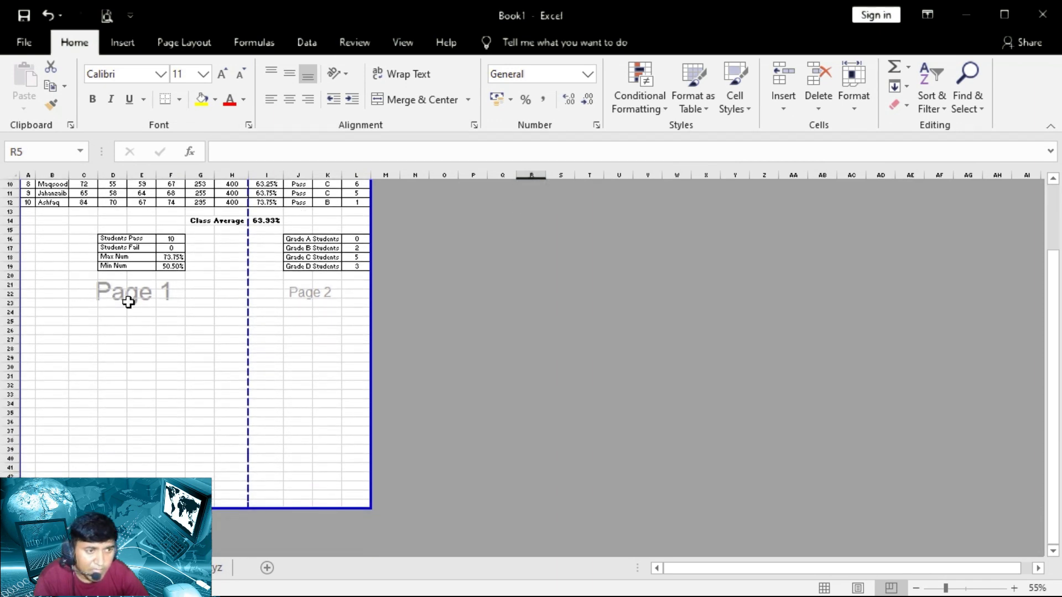
pyautogui.keyDown('ctrl'); pyautogui.scroll(-3, 284, 371); pyautogui.keyUp('ctrl')
pyautogui.keyDown('ctrl'); pyautogui.scroll(1, 276, 359); pyautogui.keyUp('ctrl')
pyautogui.moveTo(119, 373); pyautogui.dragTo(305, 469)
pyautogui.scroll(3, 306, 451)
pyautogui.scroll(-5, 177, 440)
pyautogui.scroll(1, 202, 426)
pyautogui.scroll(1, 201, 424)
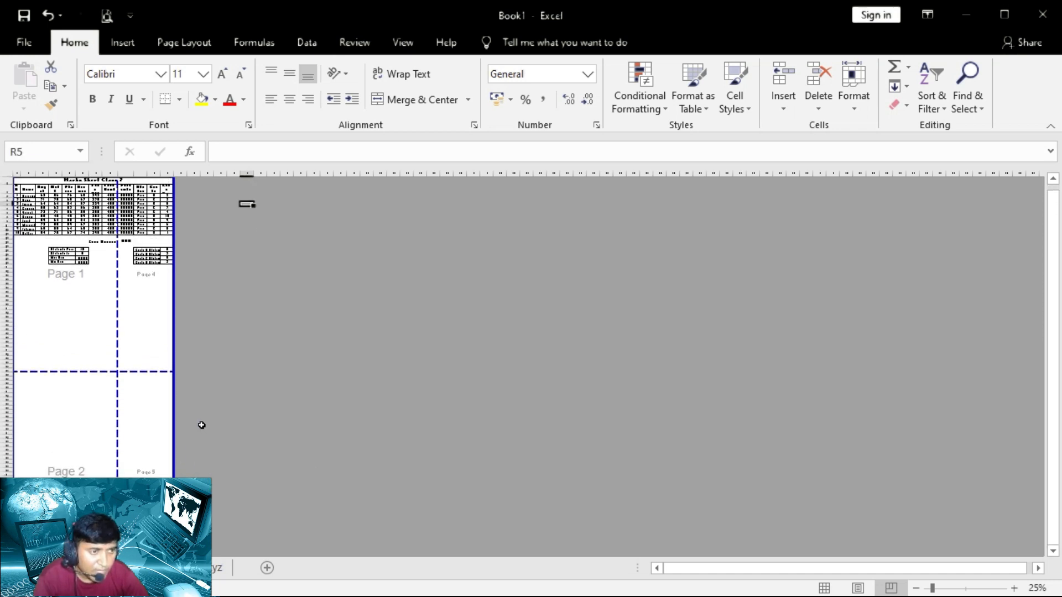
pyautogui.scroll(-1, 72, 445)
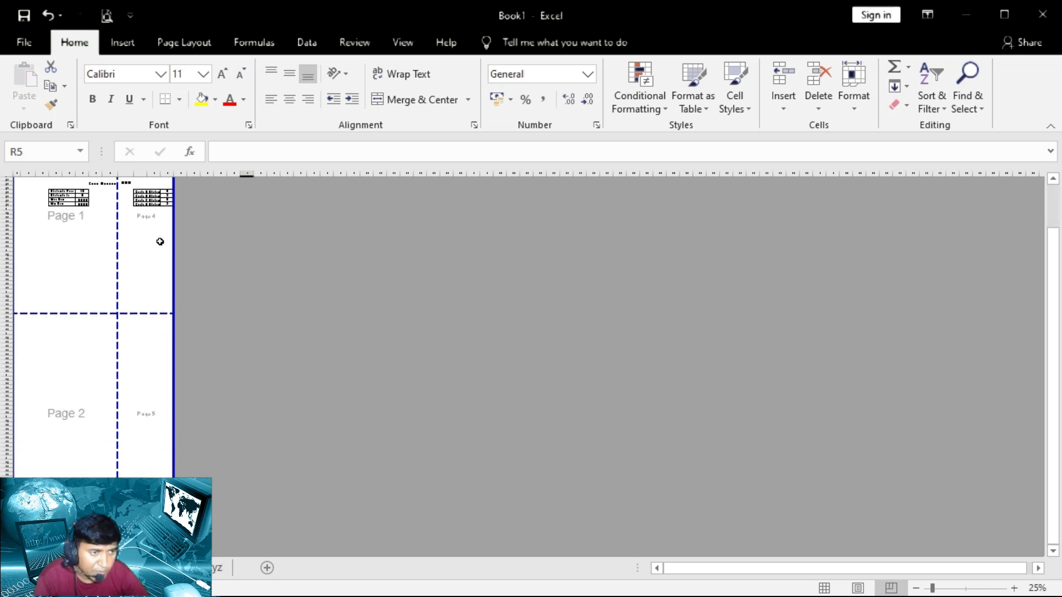
pyautogui.scroll(1, 235, 375)
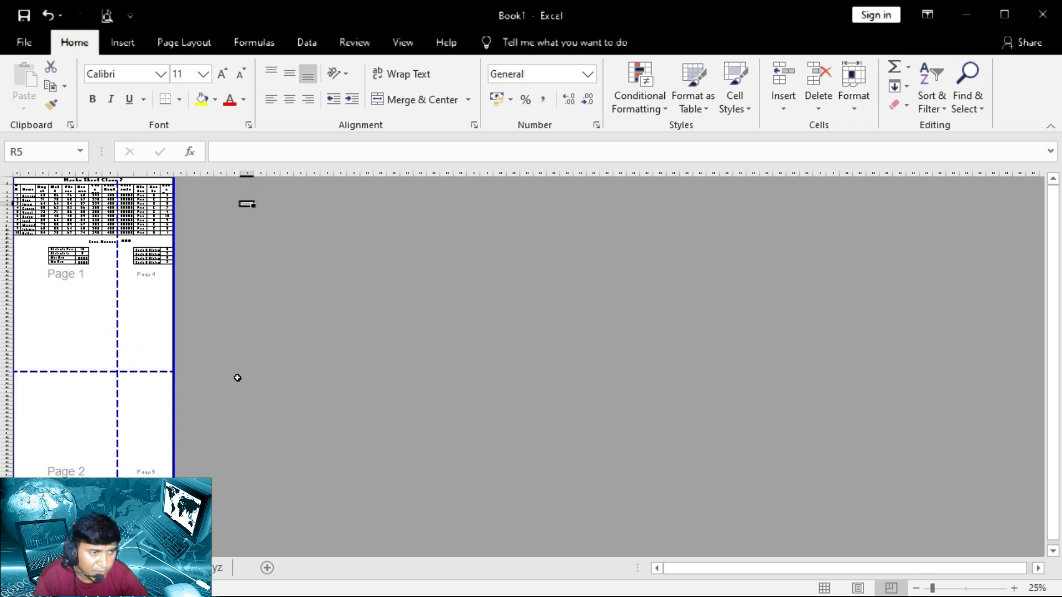
# Compare the page order selected in the sheet print options with the page numbering in the page break preview
pyautogui.click(107, 16)
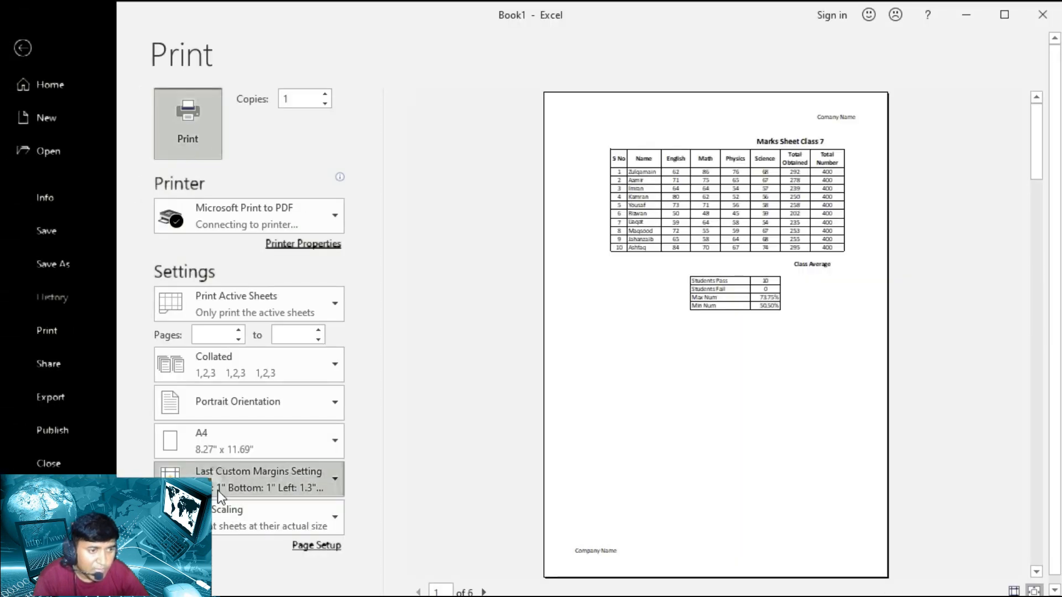
pyautogui.click(313, 546)
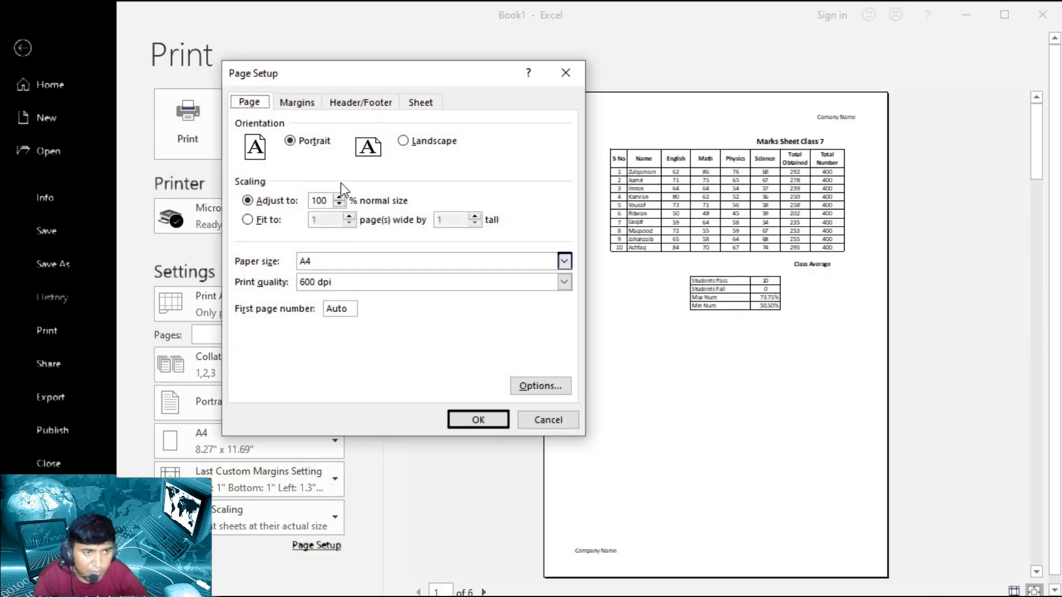
pyautogui.click(421, 102)
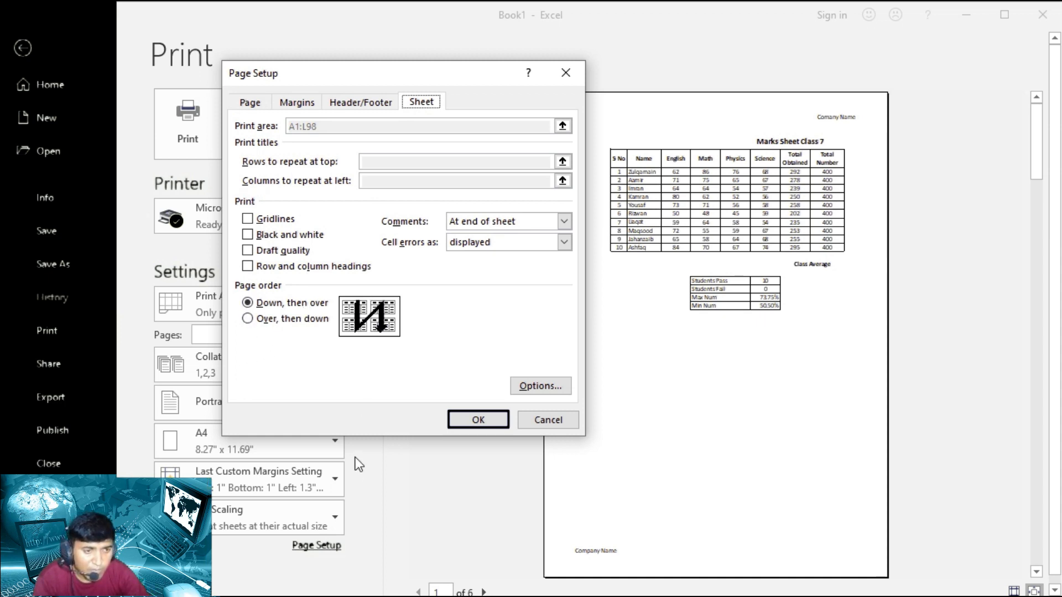
pyautogui.click(536, 418)
pyautogui.click(23, 47)
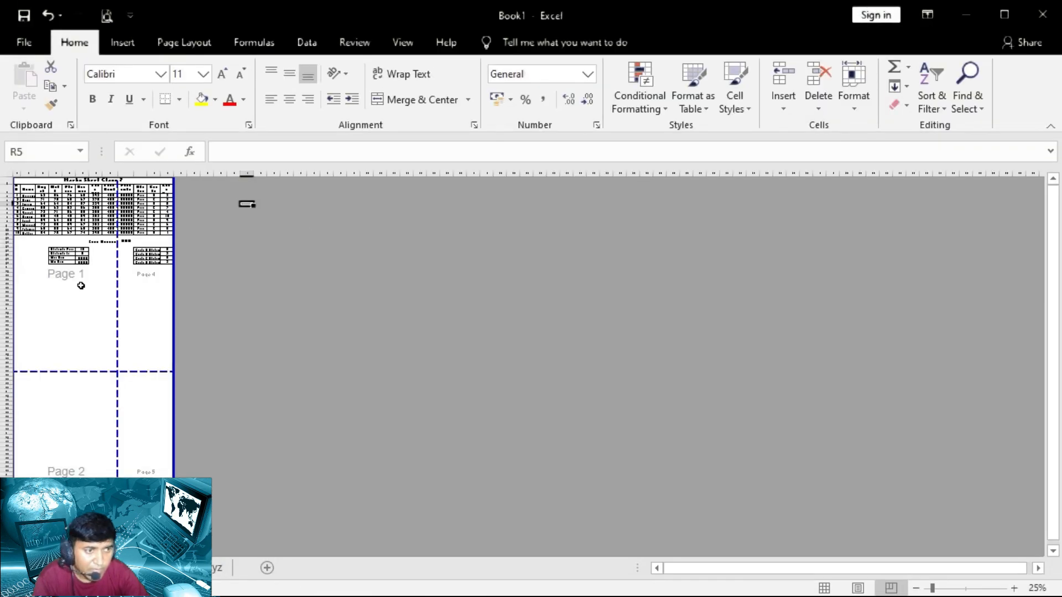
pyautogui.scroll(-3, 111, 419)
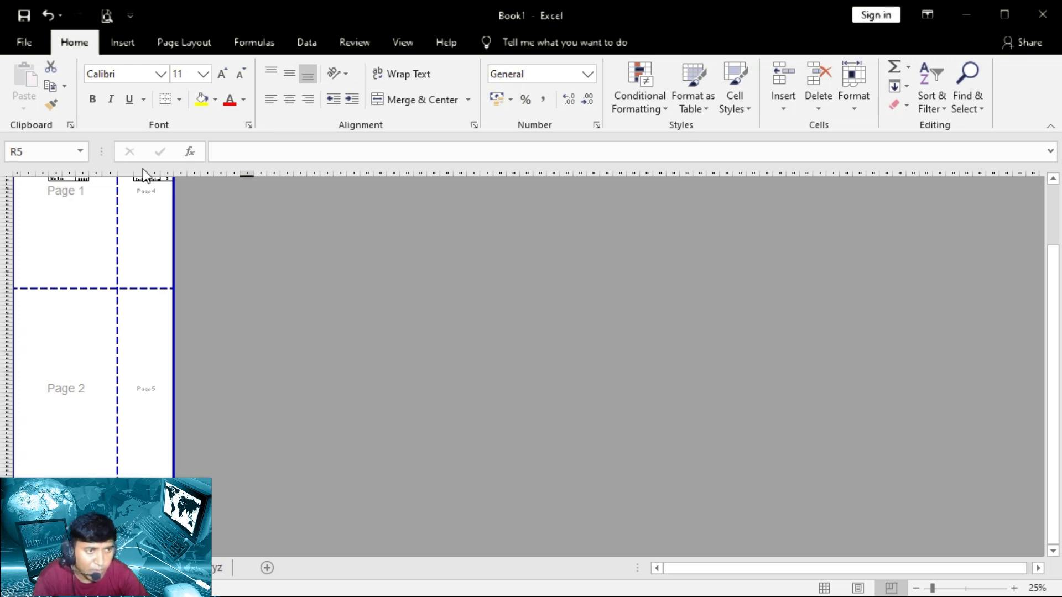
# Set the page order to Over, then down, apply it, and return to the worksheet
pyautogui.click(107, 16)
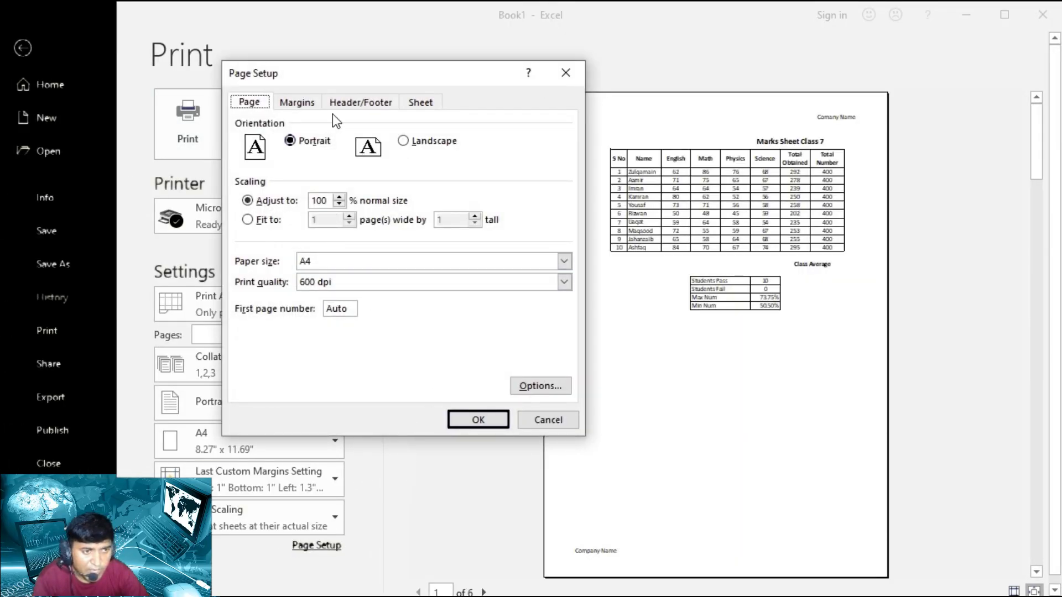
pyautogui.click(425, 100)
pyautogui.click(260, 320)
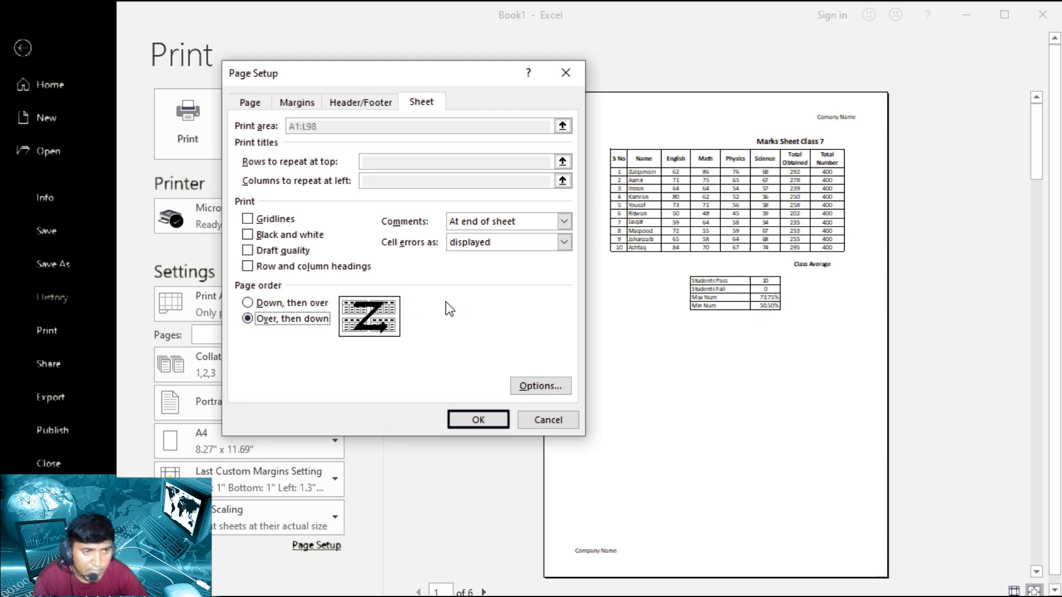
pyautogui.click(486, 420)
pyautogui.click(23, 47)
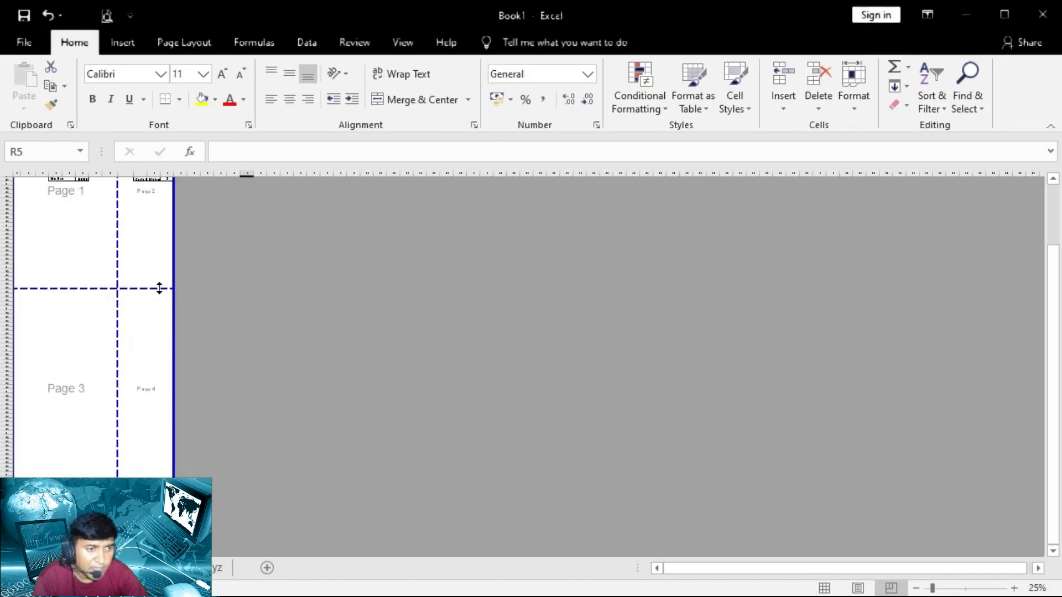
# Extend the print area's outer boundary about three columns past column L in the page break preview
pyautogui.scroll(3, 89, 418)
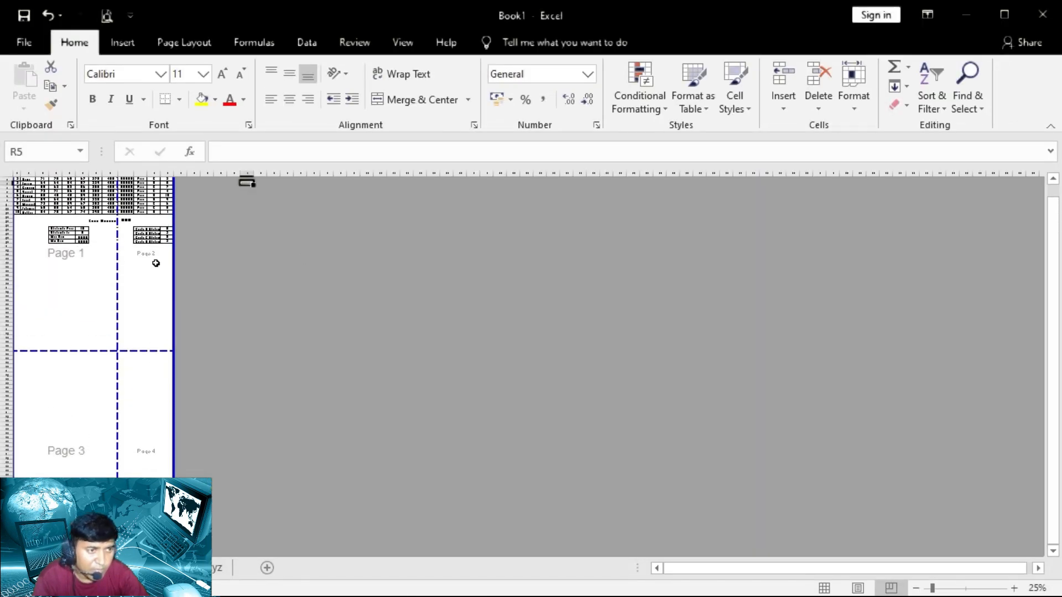
pyautogui.moveTo(173, 372); pyautogui.dragTo(214, 369)
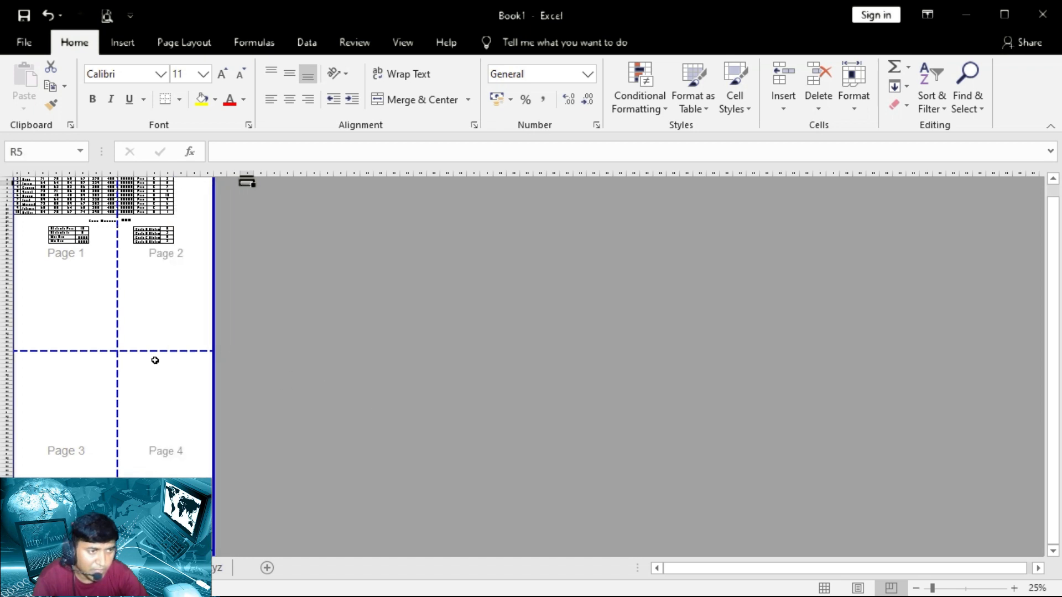
# Examine the page numbering in the page break preview, check the page order setting in Page Setup's sheet options, and return to the worksheet
pyautogui.scroll(-4, 83, 418)
pyautogui.scroll(3, 87, 404)
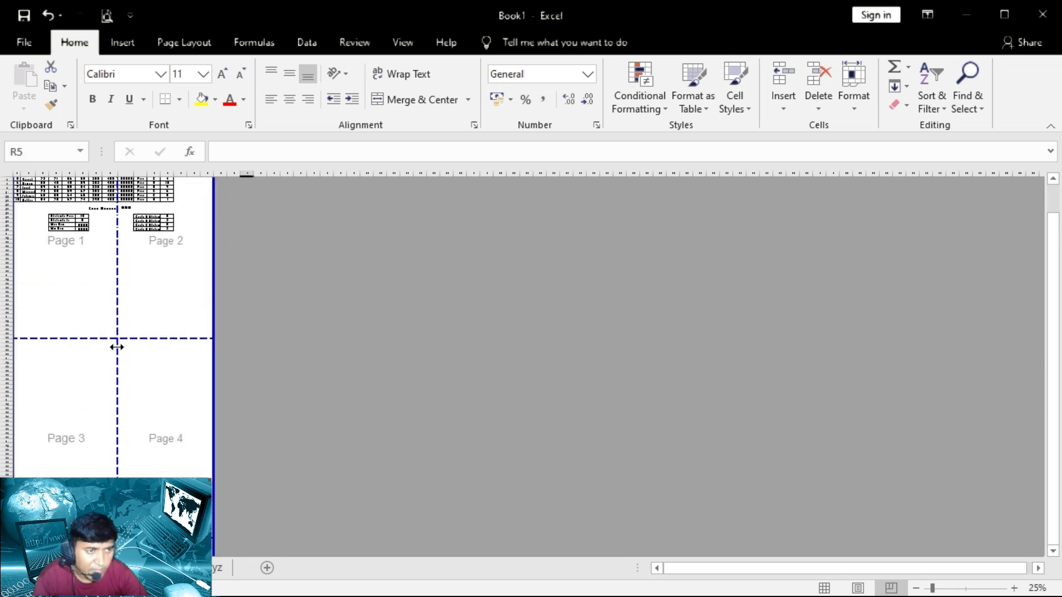
pyautogui.click(107, 15)
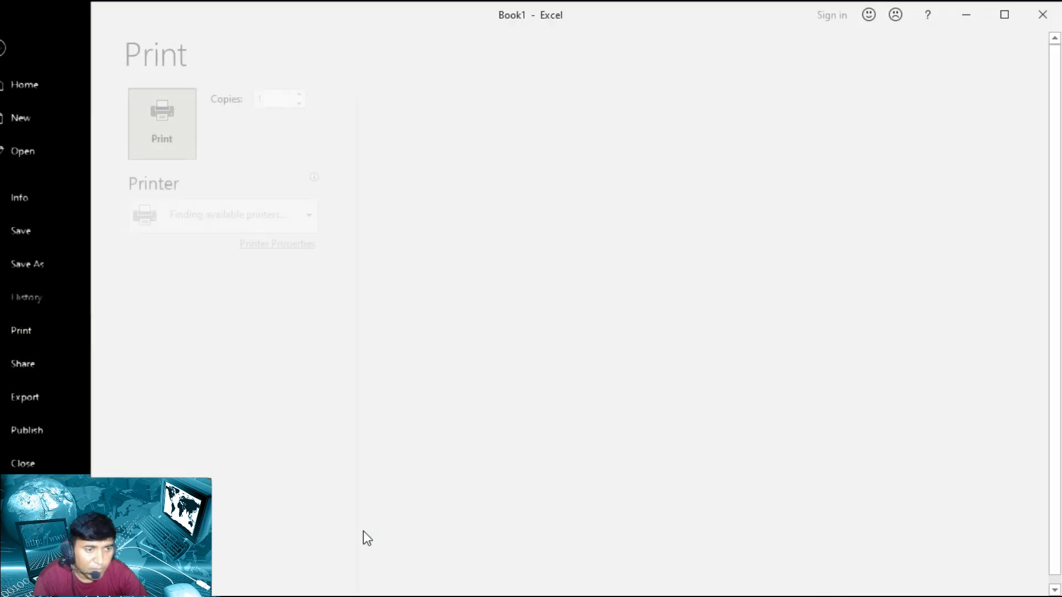
pyautogui.click(316, 546)
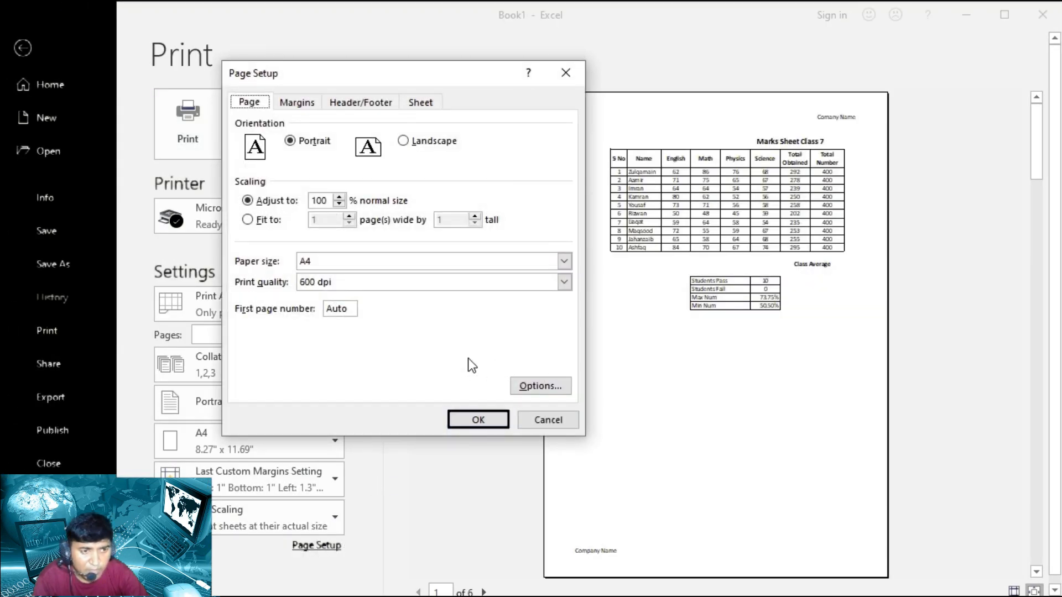
pyautogui.click(423, 103)
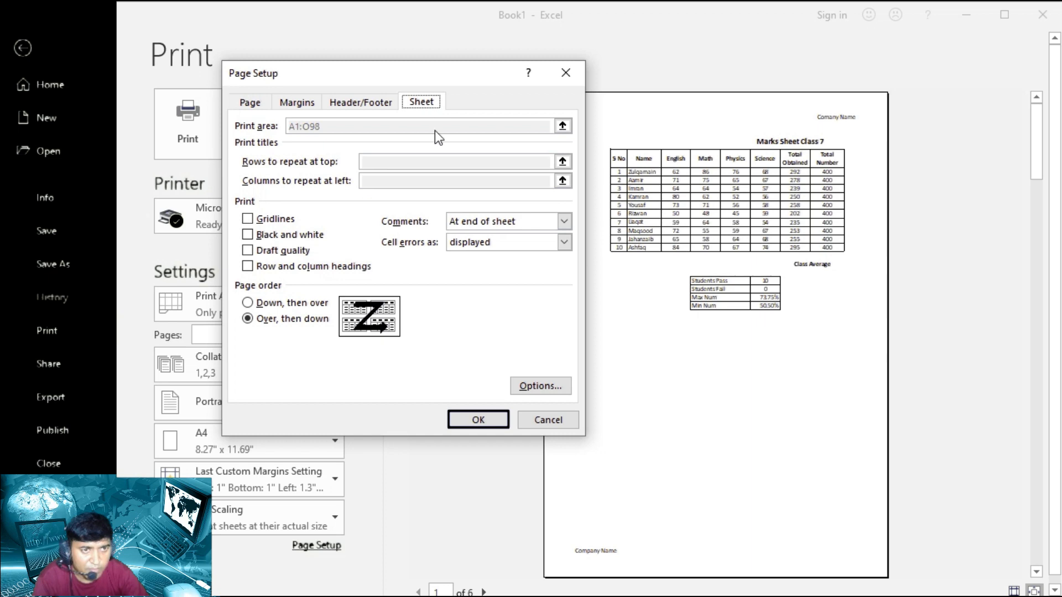
pyautogui.click(477, 419)
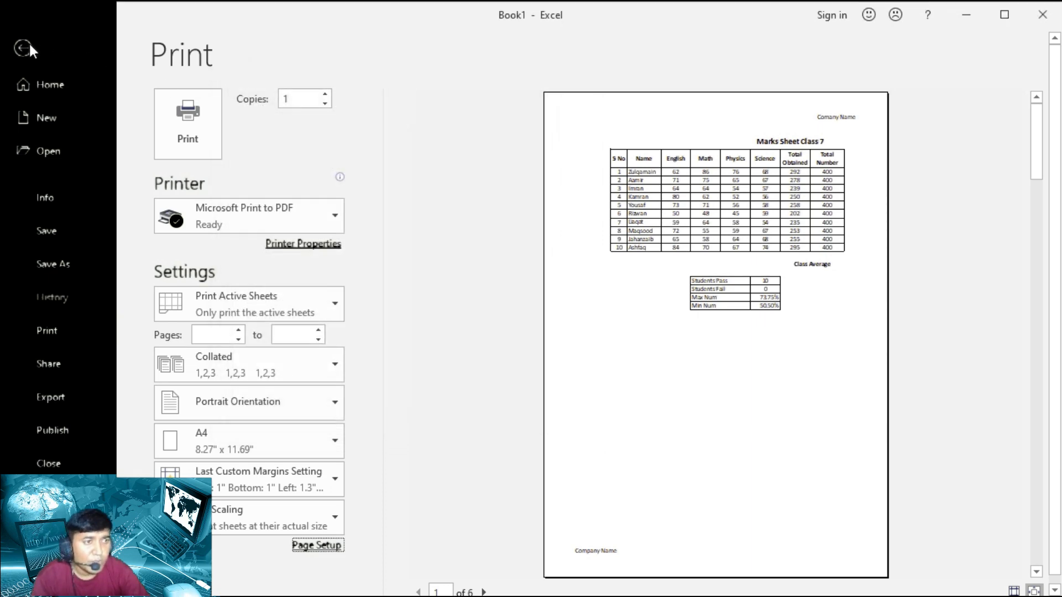
pyautogui.click(22, 47)
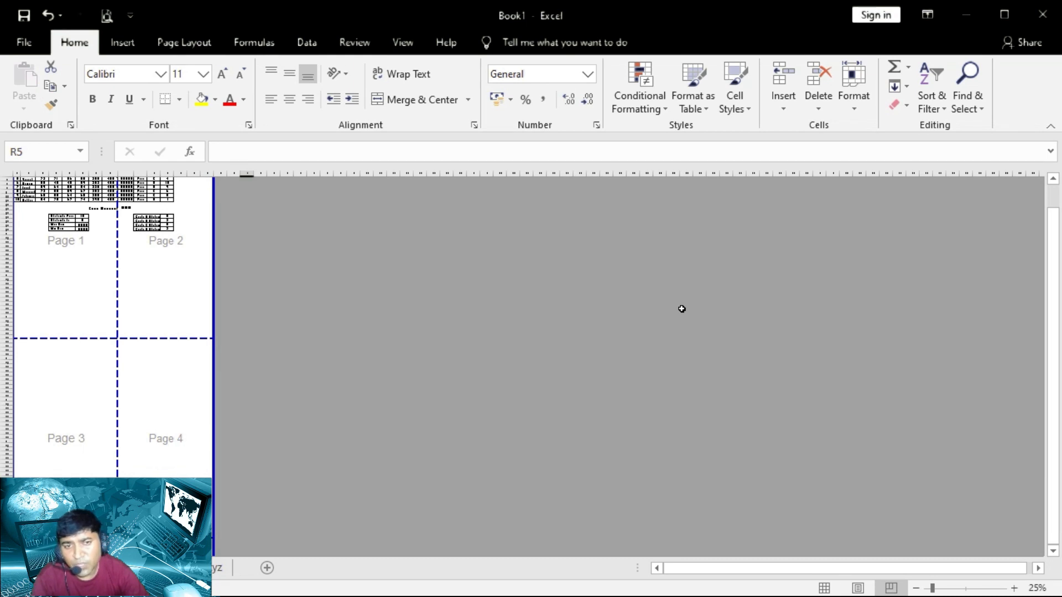